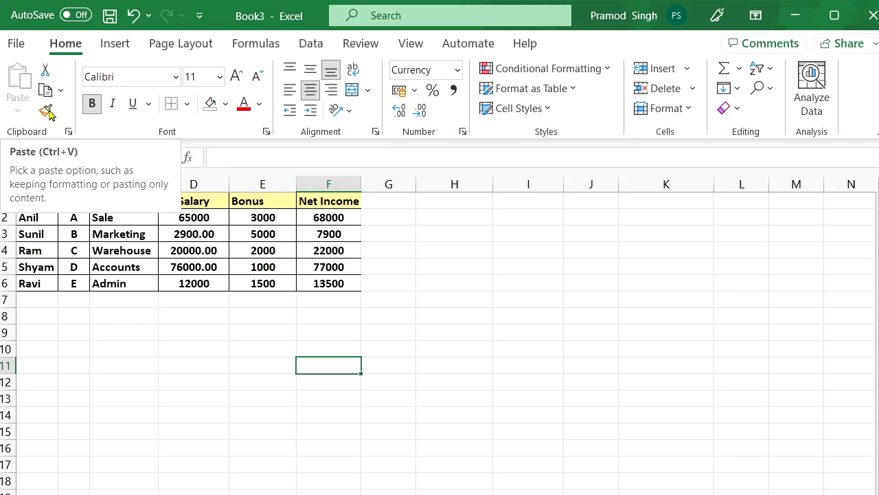
Copy the employee salary table in A1:F6, including its header row.
{"action": "left_click", "coordinate": [267, 271]}
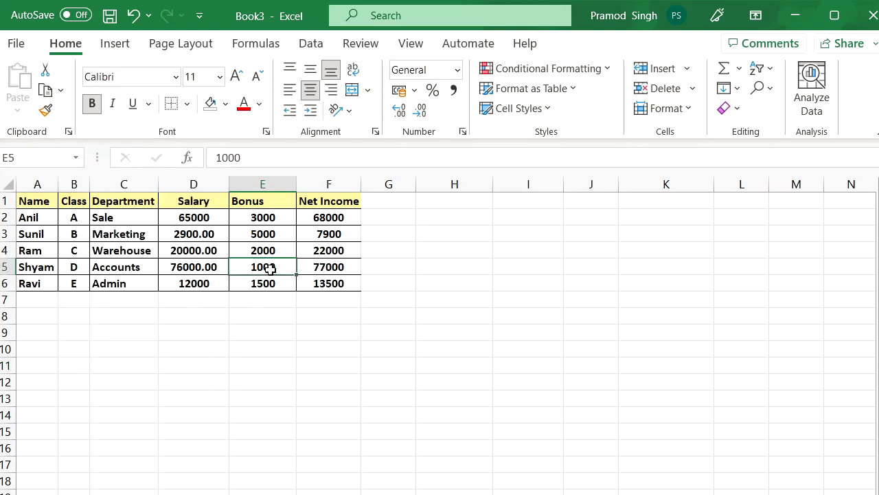
{"action": "key", "text": "ctrl+Up"}
{"action": "key", "text": "ctrl+Left"}
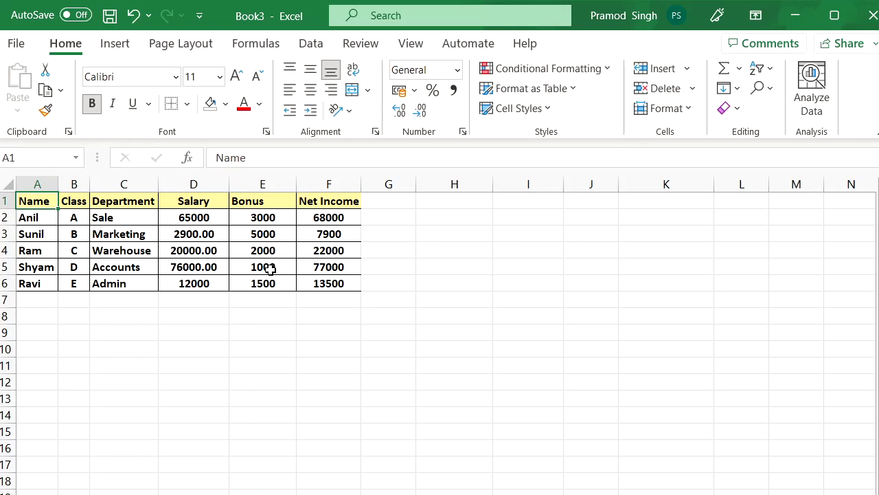
{"action": "key", "text": "shift+Right"}
{"action": "key", "text": "shift+Right"}
{"action": "key", "text": "shift+Right"}
{"action": "key", "text": "shift+Right"}
{"action": "key", "text": "shift+Right"}
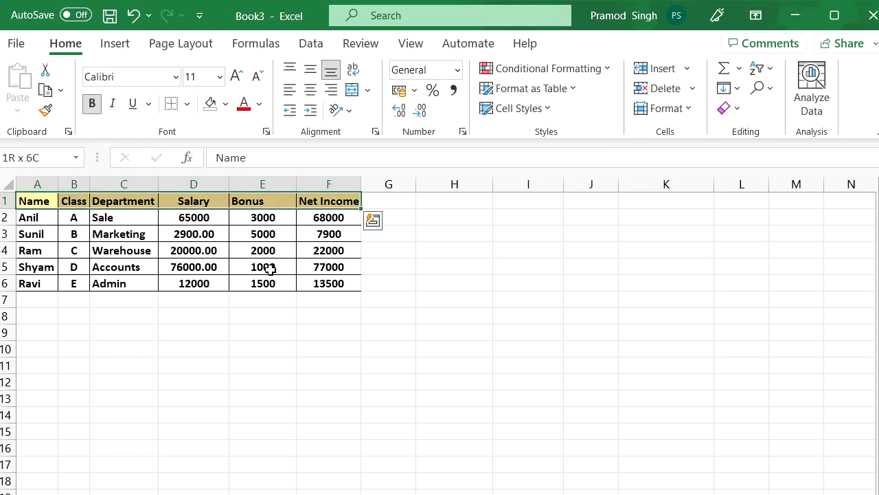
{"action": "key", "text": "ctrl+shift+Down"}
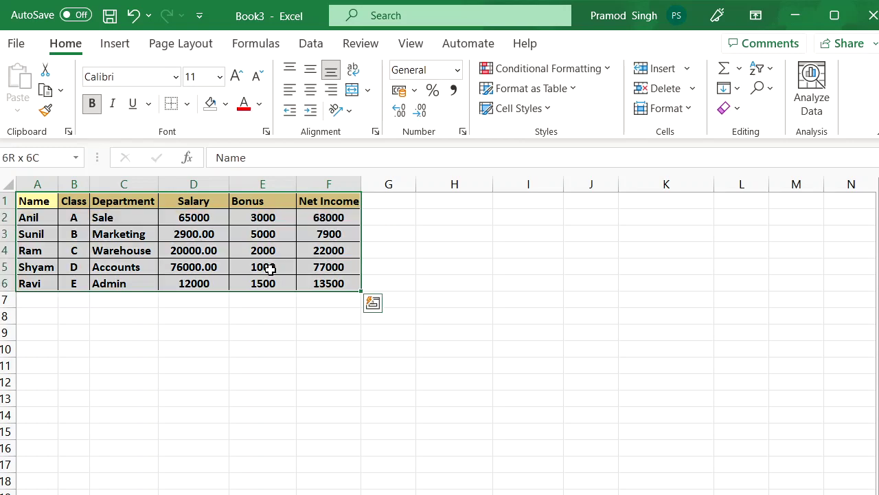
{"action": "left_click", "coordinate": [43, 93]}
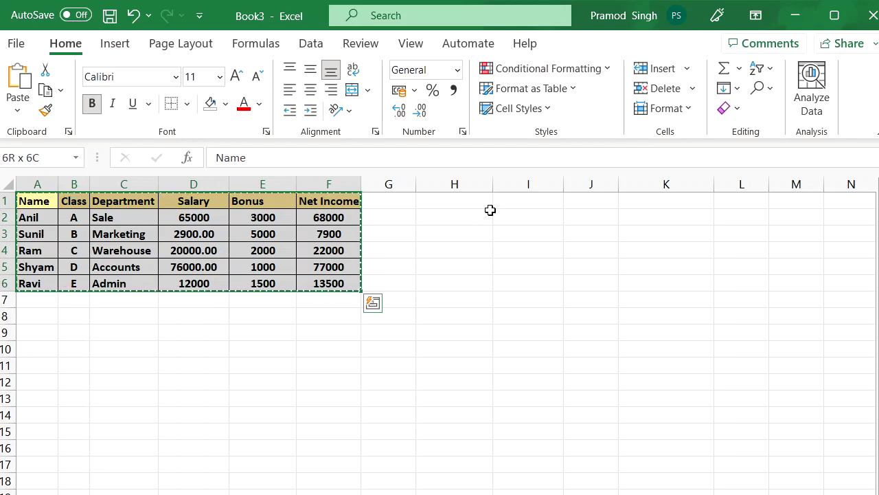
Undo the last change made to the empty cell range starting at H1.
{"action": "key", "text": "ctrl+z"}
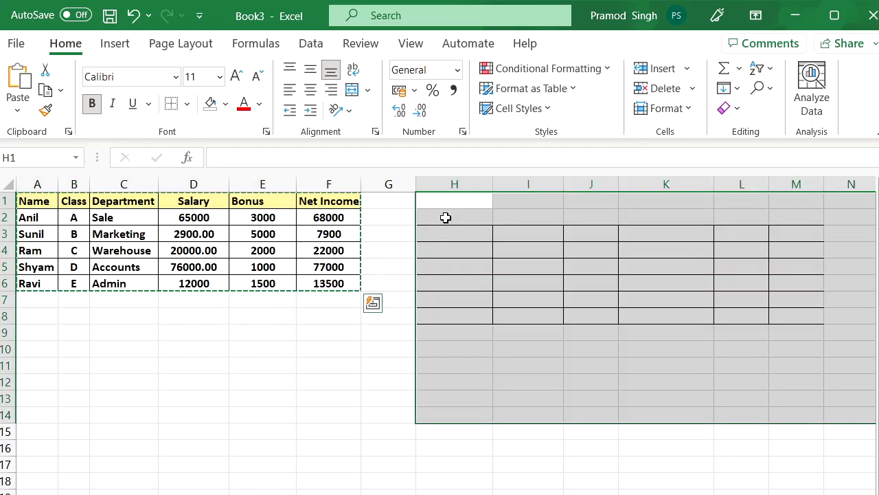
{"action": "left_click", "coordinate": [391, 253]}
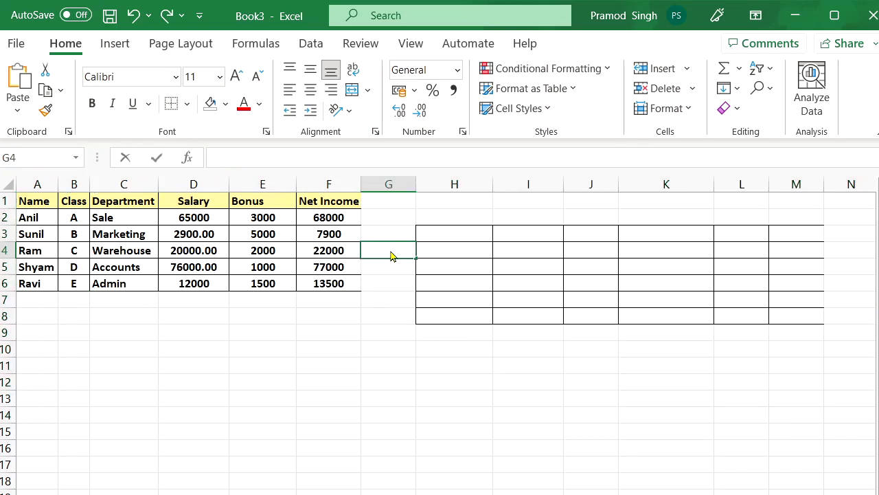
Enter the label "Shortcut Copy" in H2 and "Ctrl +C" in I2.
{"action": "left_click", "coordinate": [434, 216]}
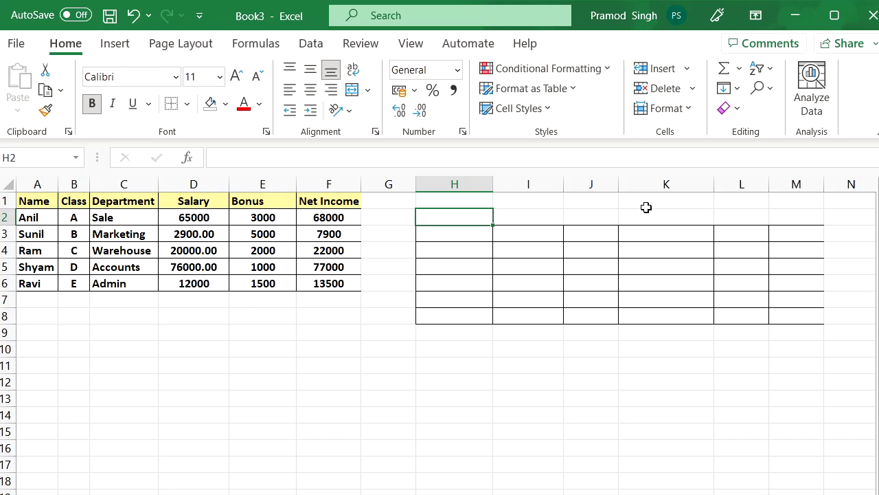
{"action": "type", "text": "Short"}
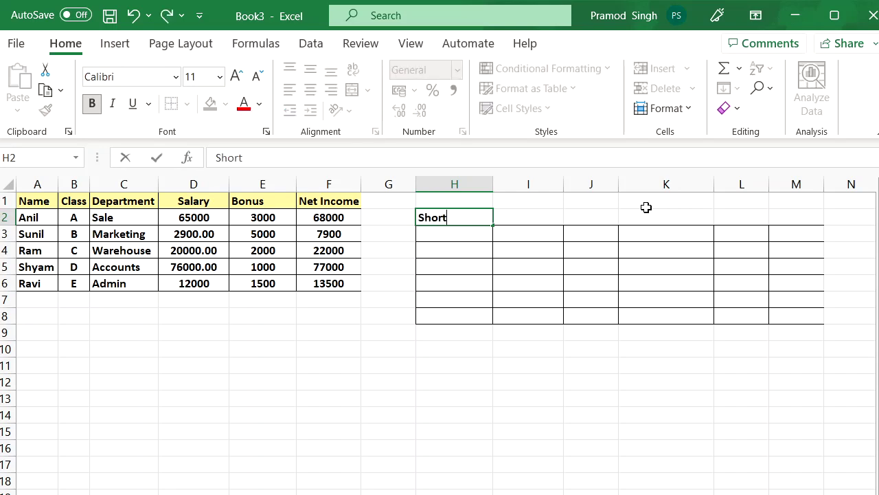
{"action": "type", "text": "cut Copy"}
{"action": "key", "text": "Tab"}
{"action": "type", "text": "Ct"}
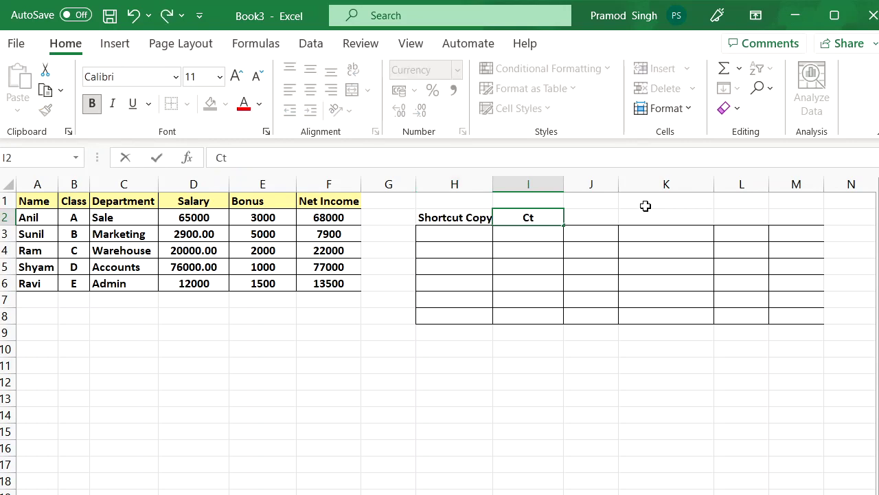
{"action": "type", "text": "rl"}
{"action": "type", "text": "=C"}
{"action": "key", "text": "BackSpace"}
{"action": "key", "text": "BackSpace"}
{"action": "type", "text": "+C"}
AutoFit the widths of columns H and I to the text in H2:I2.
{"action": "key", "text": "Left"}
{"action": "key", "text": "shift+Right"}
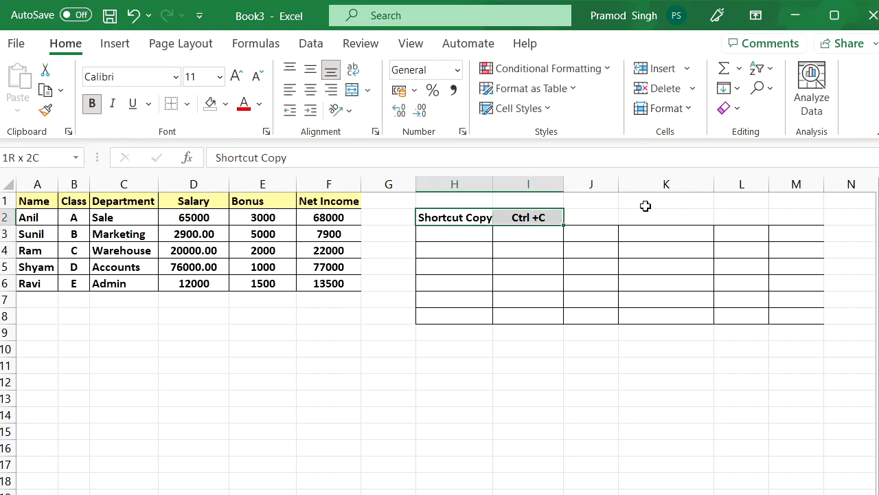
{"action": "key", "text": "alt"}
{"action": "key", "text": "h"}
{"action": "key", "text": "o"}
{"action": "key", "text": "i"}
Copy the whole source table, from the Name header in A1 to F6, to the clipboard.
{"action": "key", "text": "Up"}
{"action": "key", "text": "Left"}
{"action": "key", "text": "Left"}
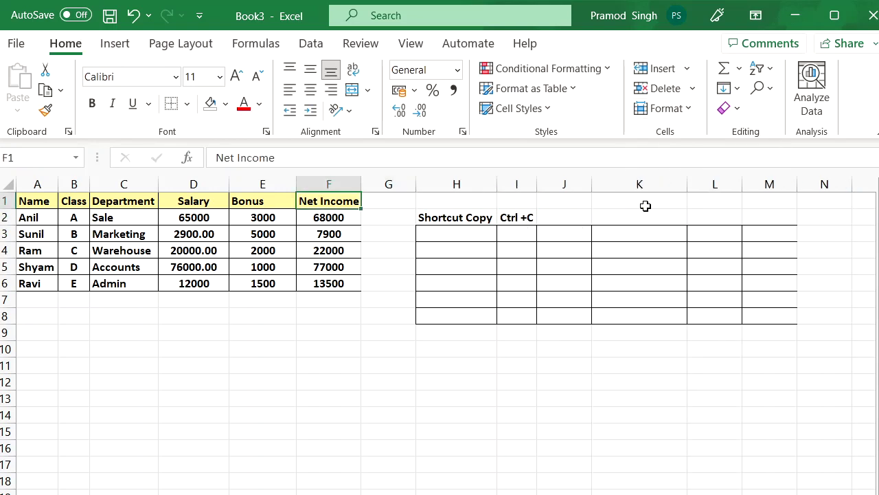
{"action": "key", "text": "Left"}
{"action": "key", "text": "Left"}
{"action": "key", "text": "Left"}
{"action": "key", "text": "Left"}
{"action": "key", "text": "Down"}
{"action": "key", "text": "Up"}
{"action": "key", "text": "Left"}
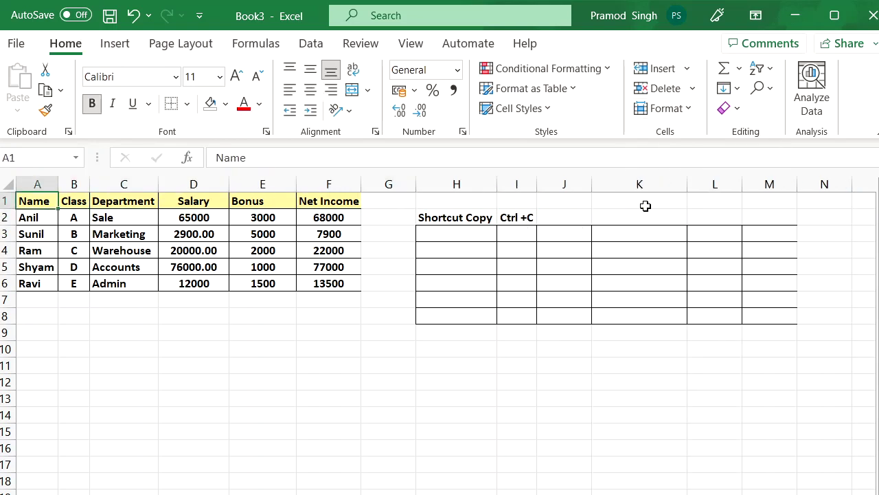
{"action": "key", "text": "ctrl+shift+Right"}
{"action": "key", "text": "ctrl+shift+Down"}
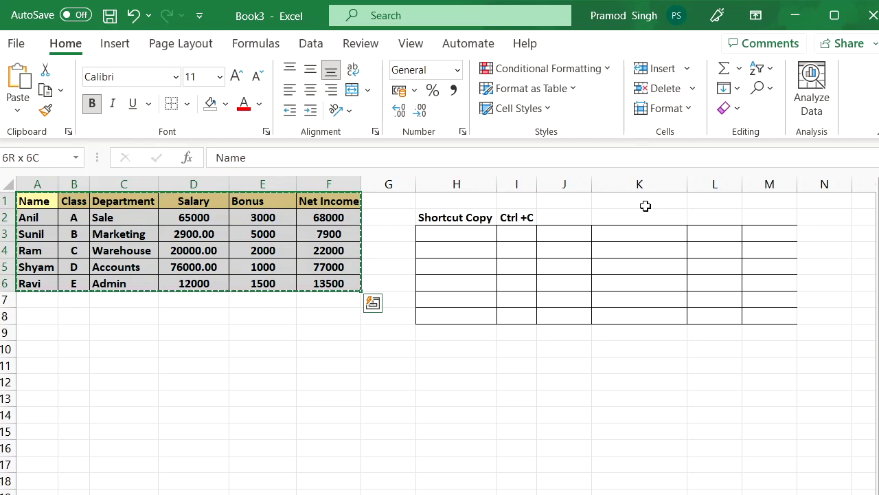
Paste the copied table at H4 using the standard Paste option.
{"action": "left_click", "coordinate": [448, 257]}
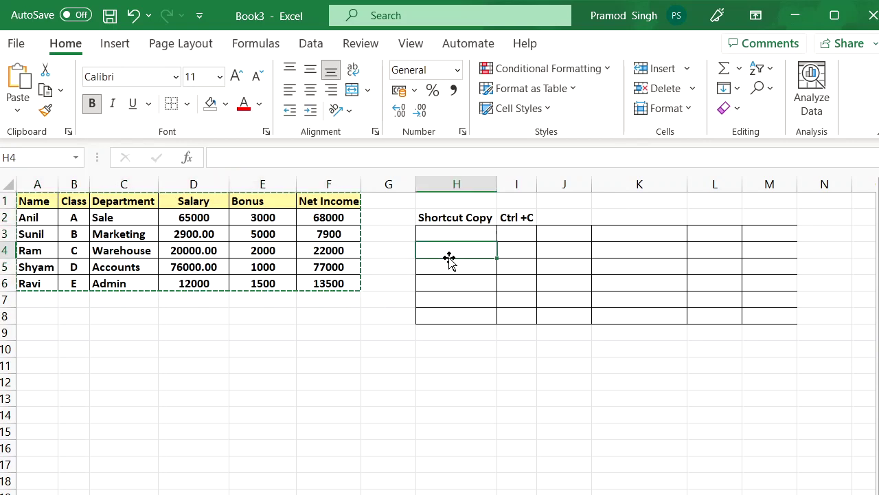
{"action": "left_click", "coordinate": [18, 108]}
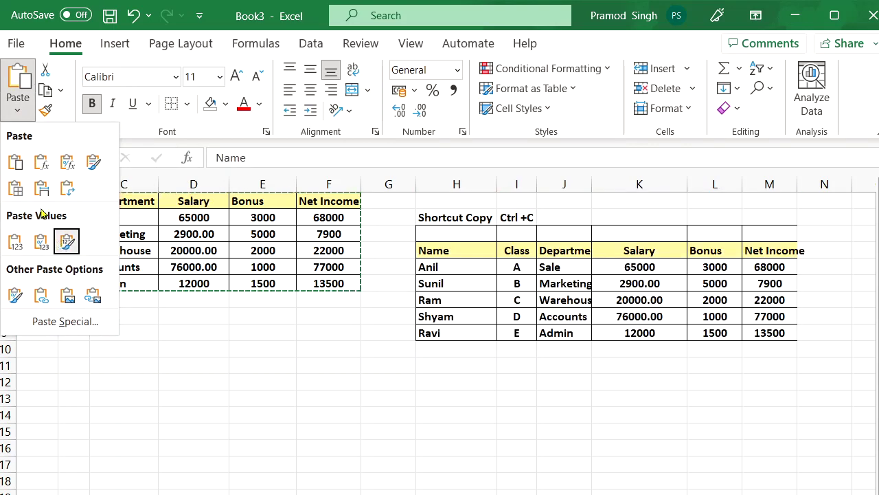
{"action": "left_click", "coordinate": [16, 162]}
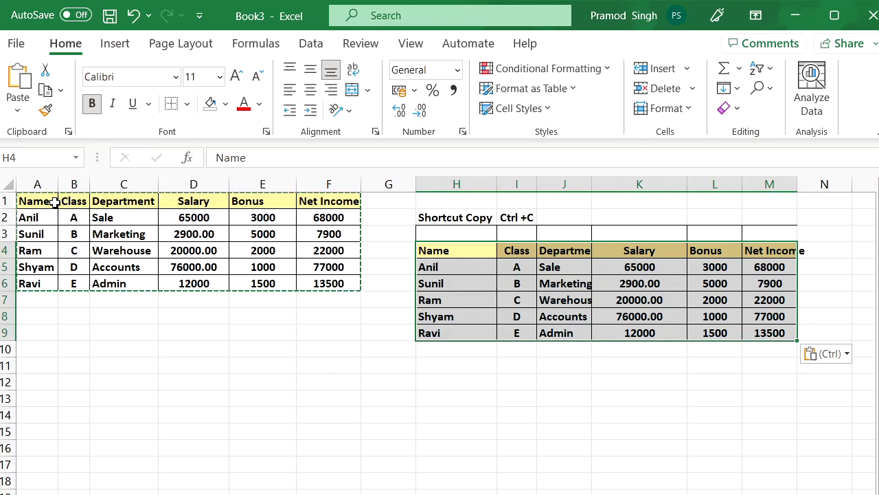
Compare the width of the source Department column C with that of the pasted column J.
{"action": "left_click", "coordinate": [564, 180]}
{"action": "left_click", "coordinate": [126, 180]}
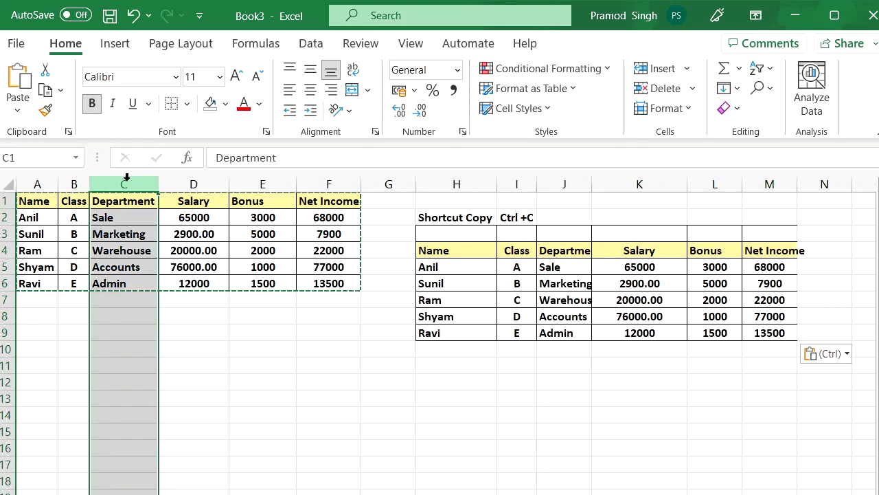
{"action": "left_click", "coordinate": [564, 180]}
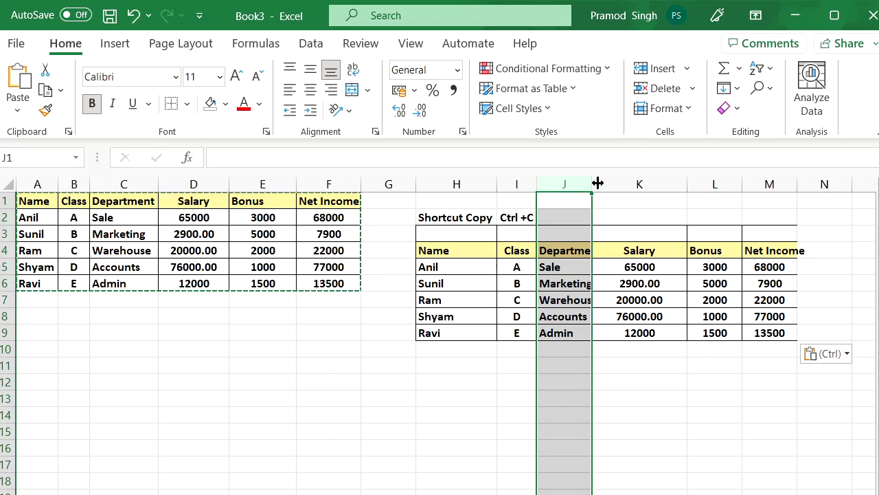
{"action": "left_click", "coordinate": [468, 257]}
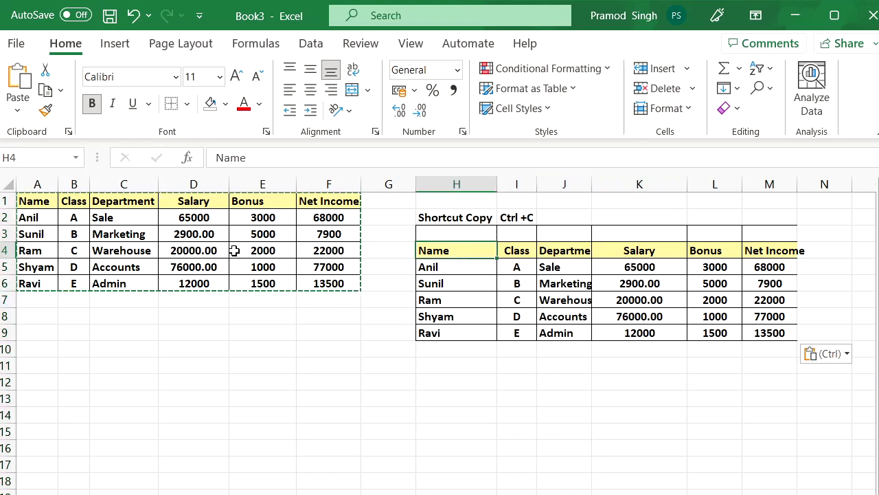
Format the salaries in D4:D5 with the Scientific number format.
{"action": "left_click_drag", "start_coordinate": [206, 237], "coordinate": [218, 269]}
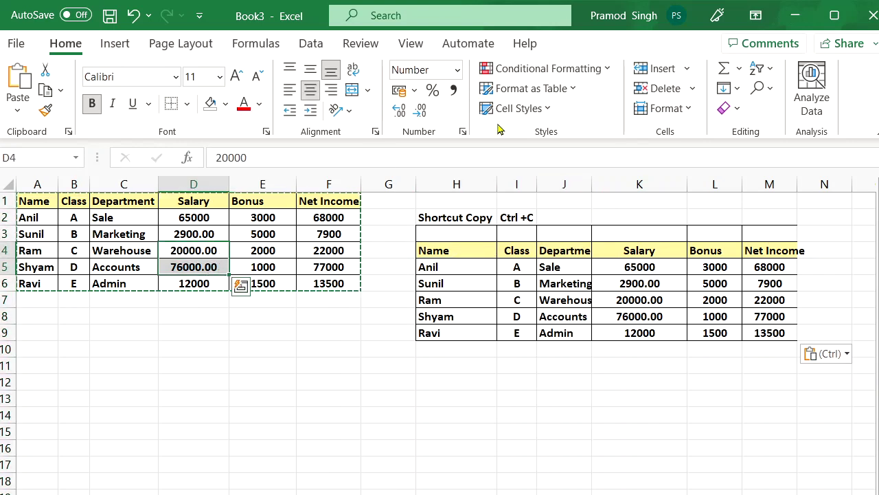
{"action": "left_click", "coordinate": [456, 69]}
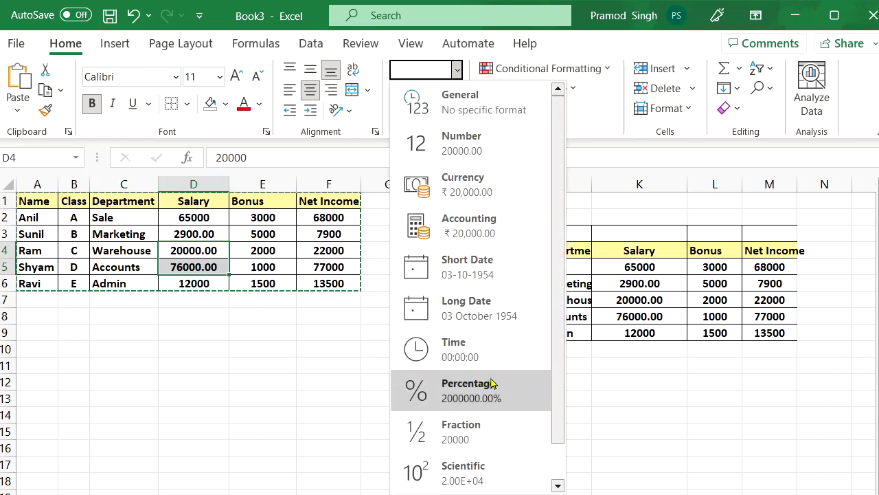
{"action": "left_click", "coordinate": [463, 473]}
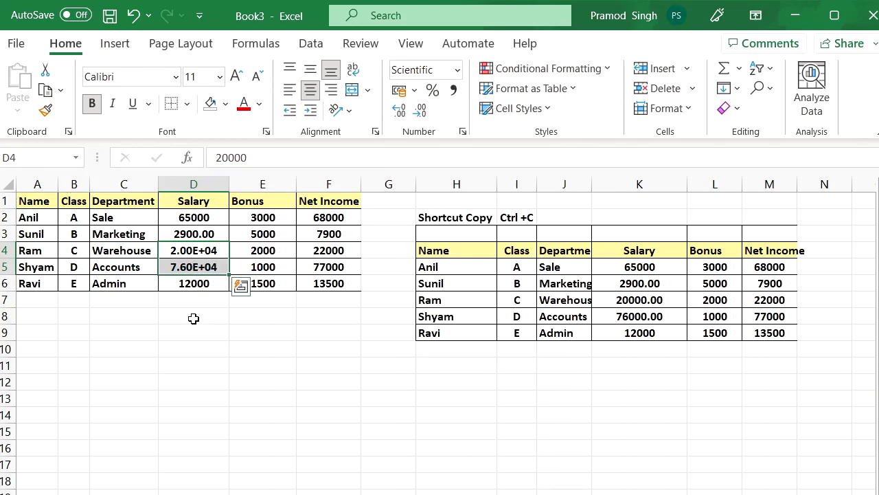
{"action": "left_click", "coordinate": [191, 317]}
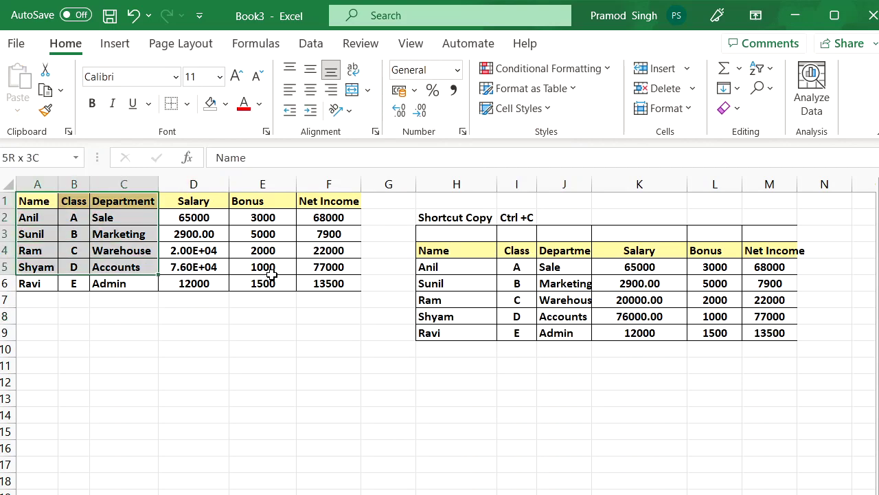
Copy the source table A1:F6 again with its changed salary formatting.
{"action": "left_click_drag", "start_coordinate": [347, 283], "coordinate": [349, 290]}
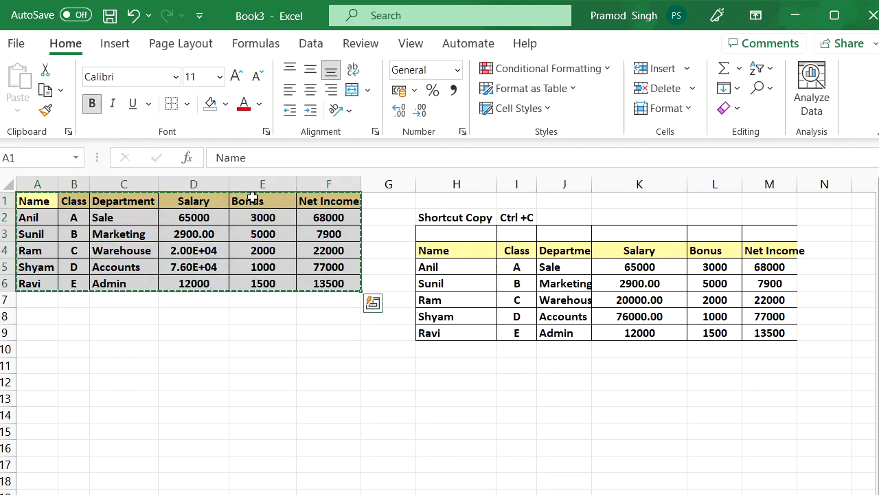
{"action": "left_click", "coordinate": [18, 106]}
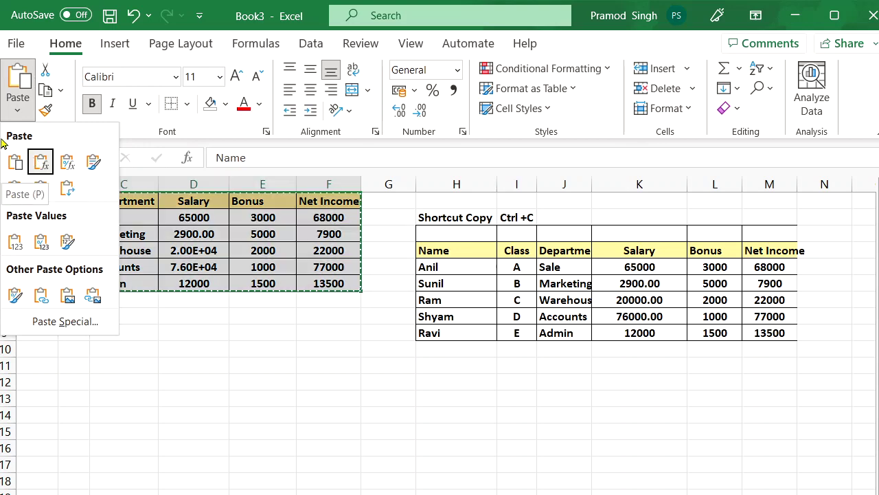
{"action": "left_click", "coordinate": [37, 162]}
Examine the formula in F3 and the cell contents of the pasted table in H4:M9.
{"action": "left_click", "coordinate": [330, 238]}
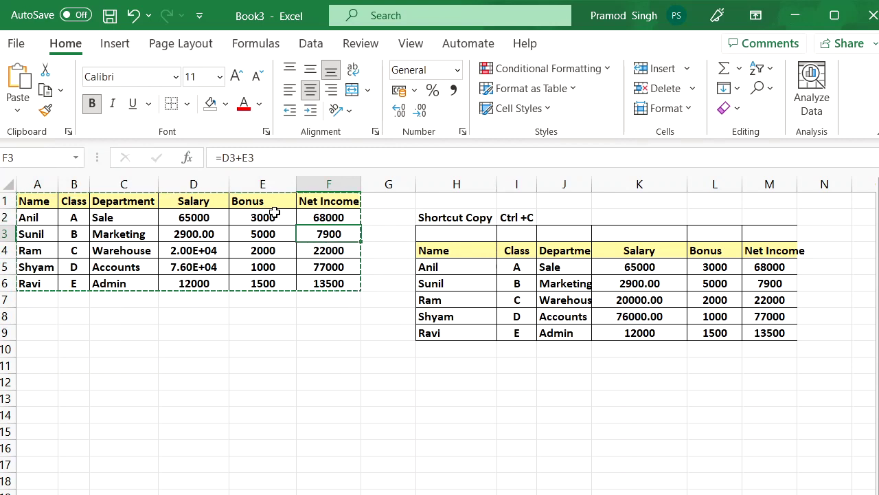
{"action": "left_click", "coordinate": [775, 282]}
{"action": "key", "text": "Up"}
{"action": "key", "text": "Up"}
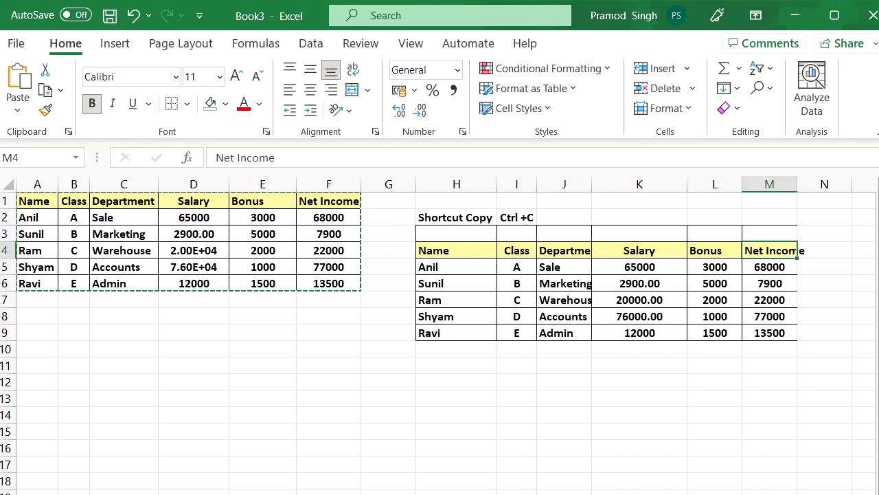
{"action": "key", "text": "Down"}
{"action": "key", "text": "Down"}
{"action": "key", "text": "Down"}
{"action": "key", "text": "Down"}
{"action": "key", "text": "Up"}
{"action": "key", "text": "Left"}
{"action": "key", "text": "Left"}
{"action": "key", "text": "Left"}
{"action": "key", "text": "Left"}
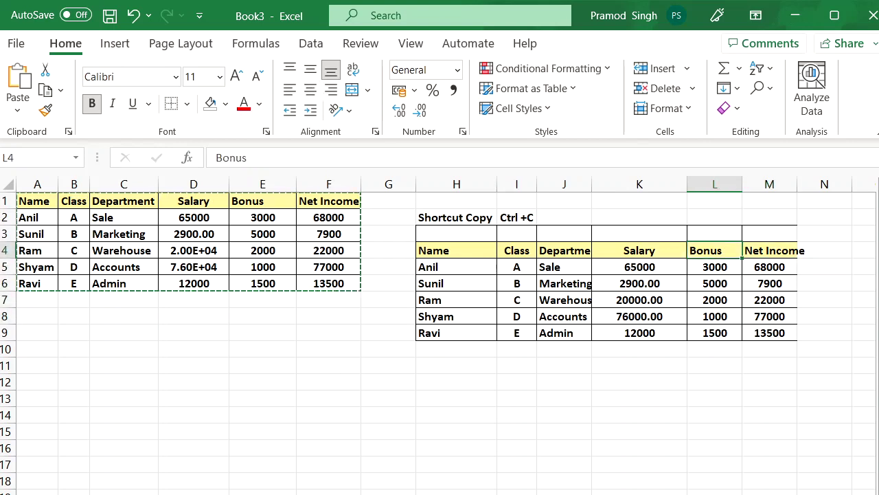
{"action": "key", "text": "Right"}
{"action": "key", "text": "Right"}
{"action": "key", "text": "Right"}
{"action": "key", "text": "Right"}
{"action": "key", "text": "Left"}
{"action": "key", "text": "Left"}
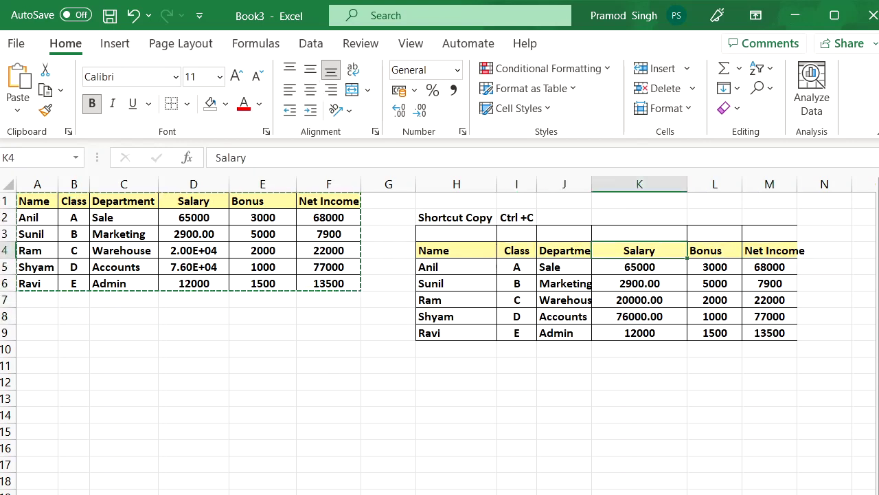
{"action": "key", "text": "Right"}
{"action": "key", "text": "Right"}
{"action": "key", "text": "Down"}
{"action": "key", "text": "Left"}
{"action": "key", "text": "Left"}
{"action": "key", "text": "Left"}
{"action": "key", "text": "Left"}
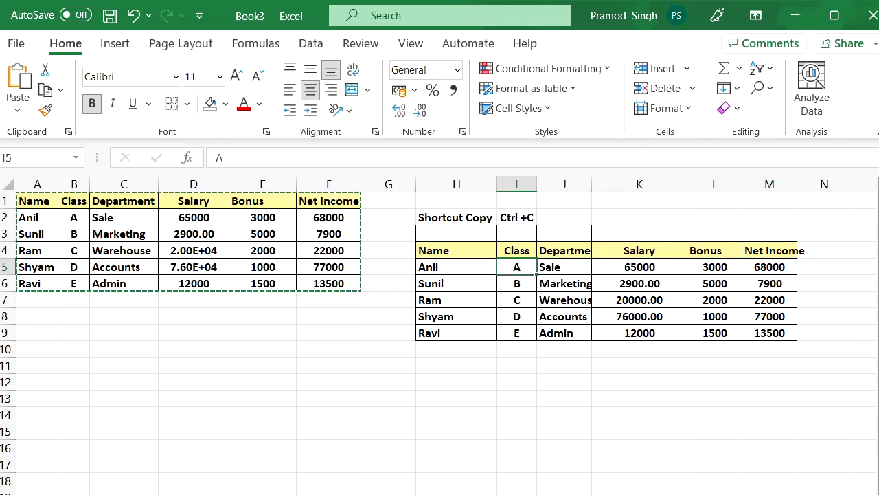
Paste only the formulas of the copied table at H12.
{"action": "key", "text": "Down"}
{"action": "key", "text": "Down"}
{"action": "key", "text": "Down"}
{"action": "key", "text": "Down"}
{"action": "key", "text": "Down"}
{"action": "key", "text": "Down"}
{"action": "key", "text": "Down"}
{"action": "key", "text": "Down"}
{"action": "key", "text": "Down"}
{"action": "key", "text": "Down"}
{"action": "key", "text": "Down"}
{"action": "key", "text": "Down"}
{"action": "key", "text": "Left"}
{"action": "key", "text": "Up"}
{"action": "key", "text": "Up"}
{"action": "key", "text": "Up"}
{"action": "key", "text": "Up"}
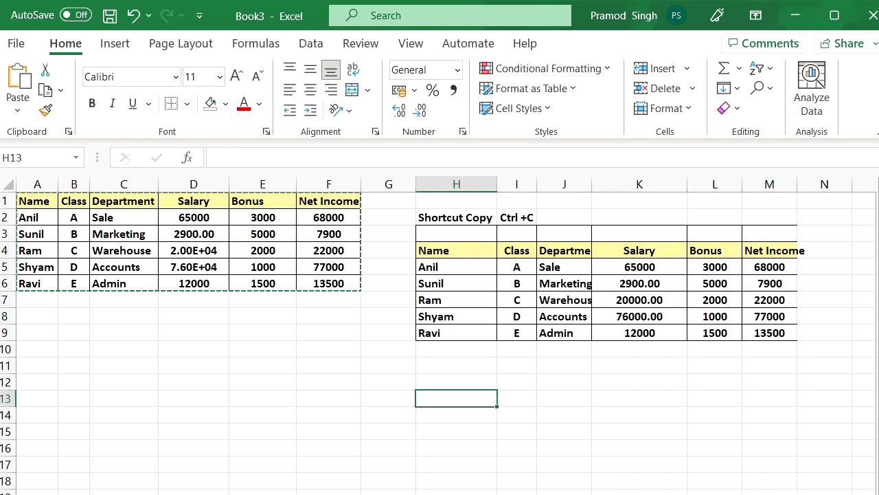
{"action": "key", "text": "Up"}
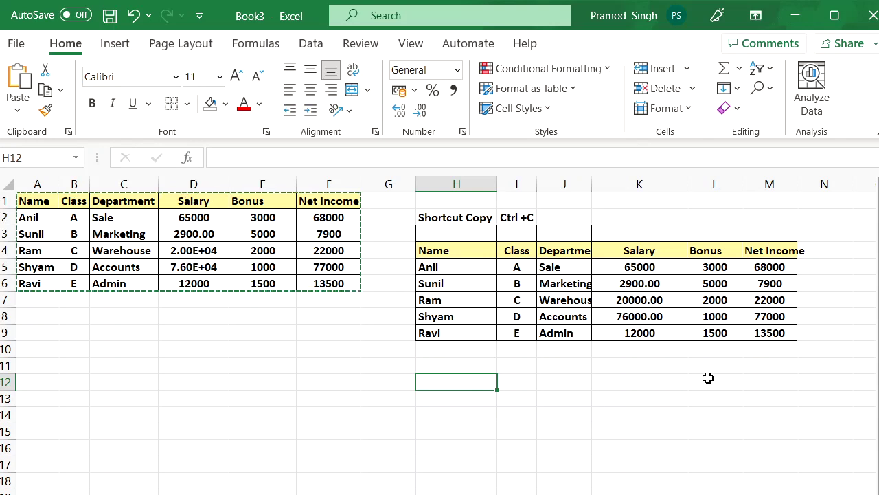
{"action": "left_click", "coordinate": [19, 113]}
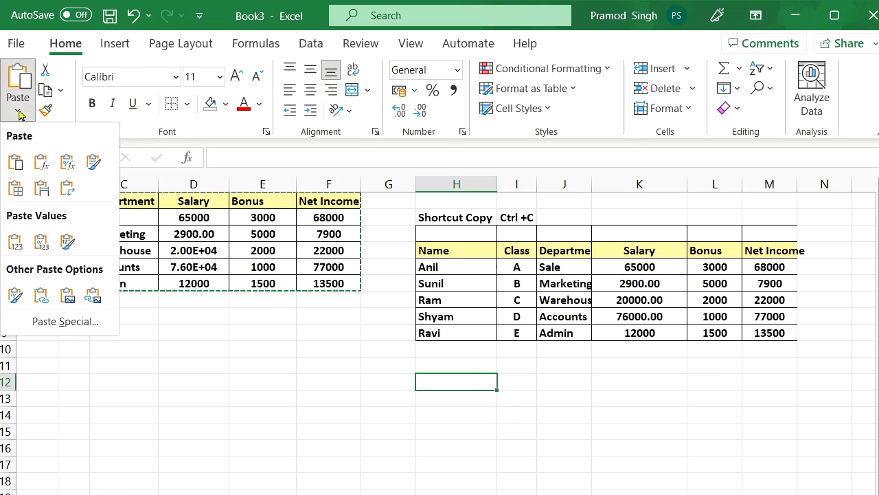
{"action": "left_click", "coordinate": [40, 161]}
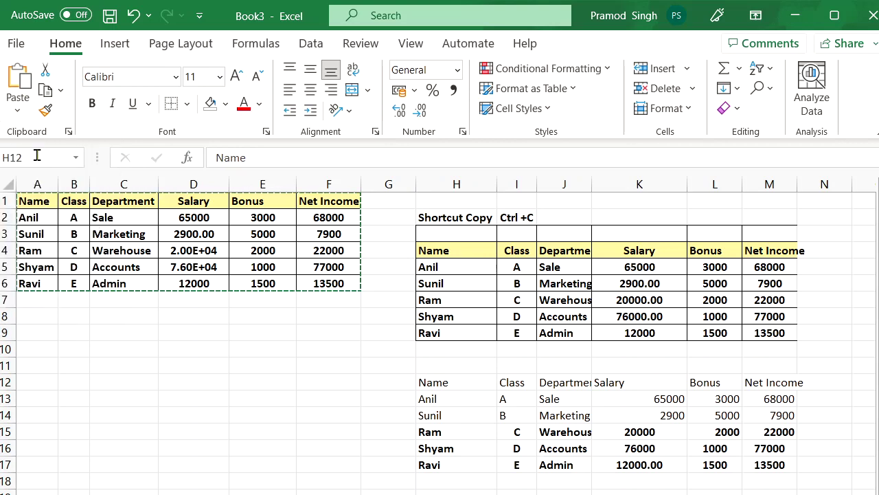
Compare the formulas, values and formatting of the formulas-only table in H12:M17 with the source table's scientific-format salary in D4.
{"action": "left_click", "coordinate": [770, 384]}
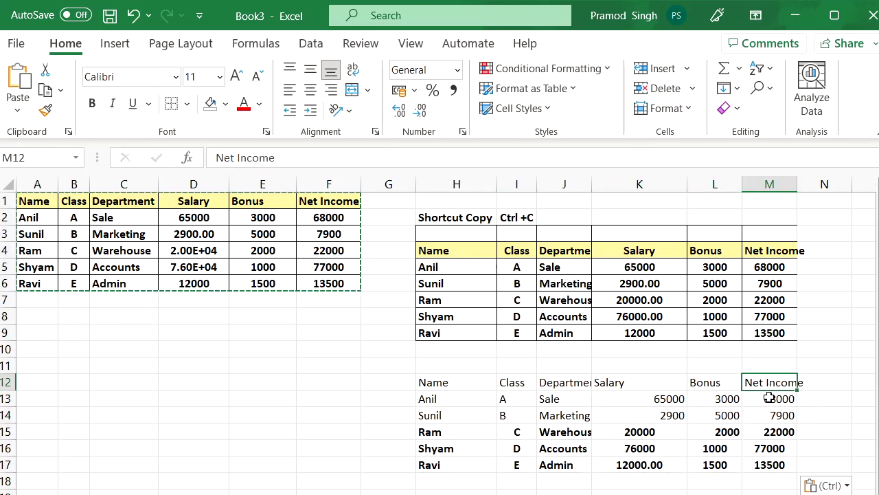
{"action": "left_click", "coordinate": [769, 399]}
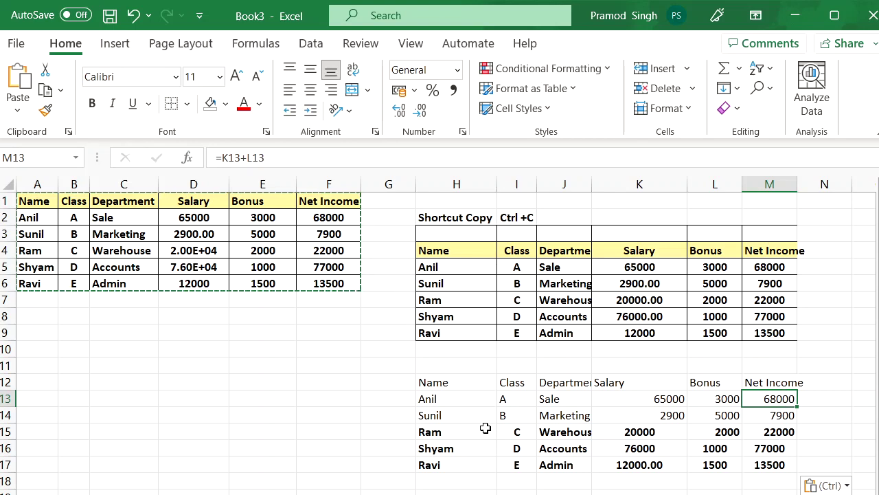
{"action": "left_click", "coordinate": [450, 398]}
{"action": "left_click", "coordinate": [449, 382]}
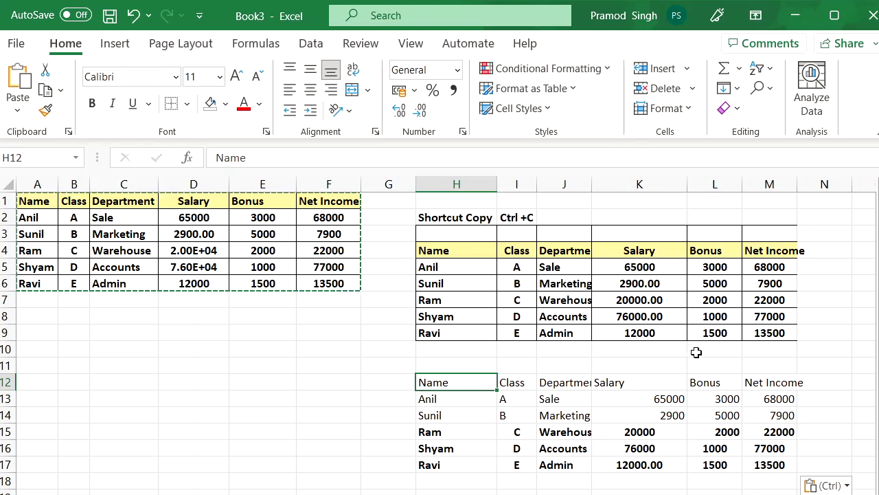
{"action": "left_click", "coordinate": [213, 254]}
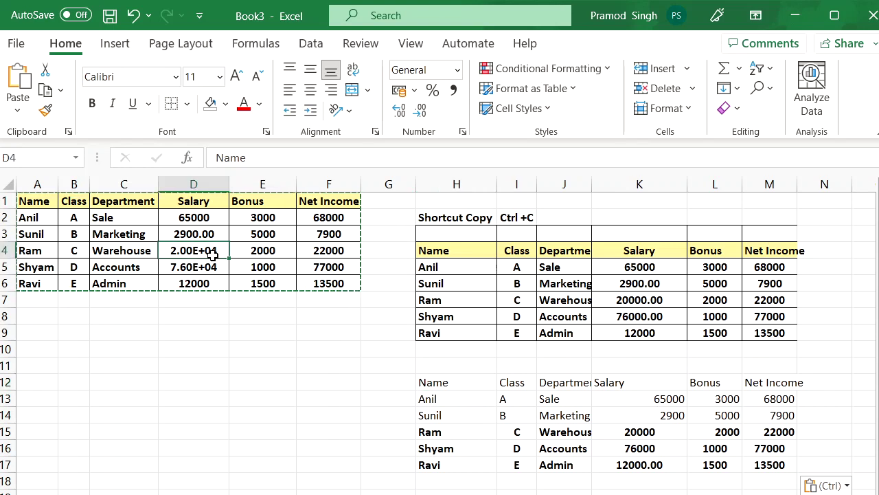
{"action": "left_click", "coordinate": [659, 433]}
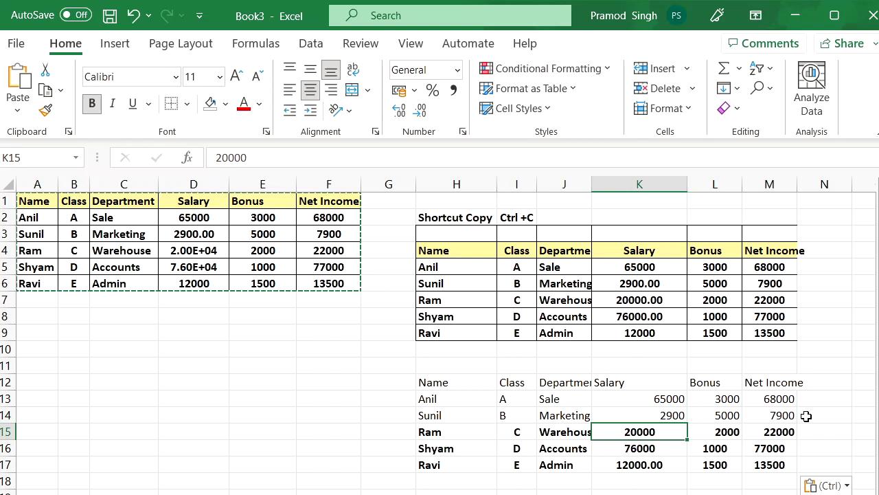
{"action": "left_click_drag", "start_coordinate": [777, 387], "coordinate": [787, 474]}
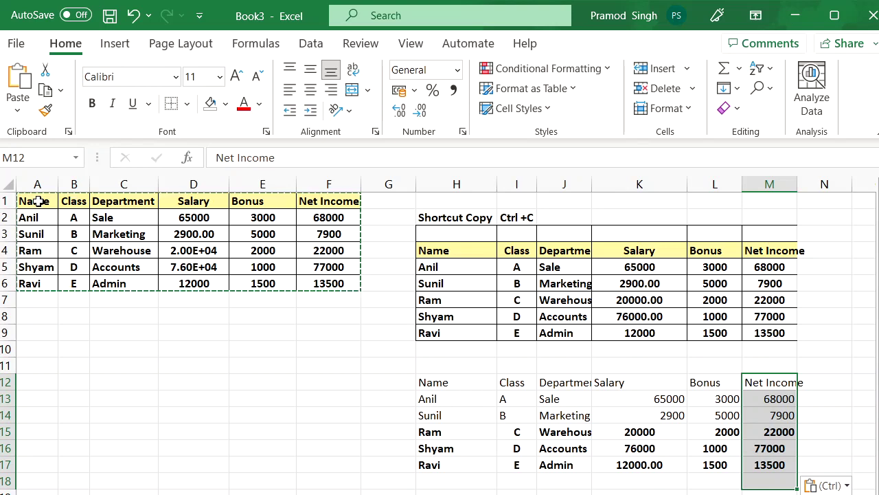
Copy the source table A1:F6 again and paste it at H19 with Formulas & Number Formatting.
{"action": "left_click_drag", "start_coordinate": [37, 201], "coordinate": [350, 281]}
{"action": "key", "text": "ctrl+c"}
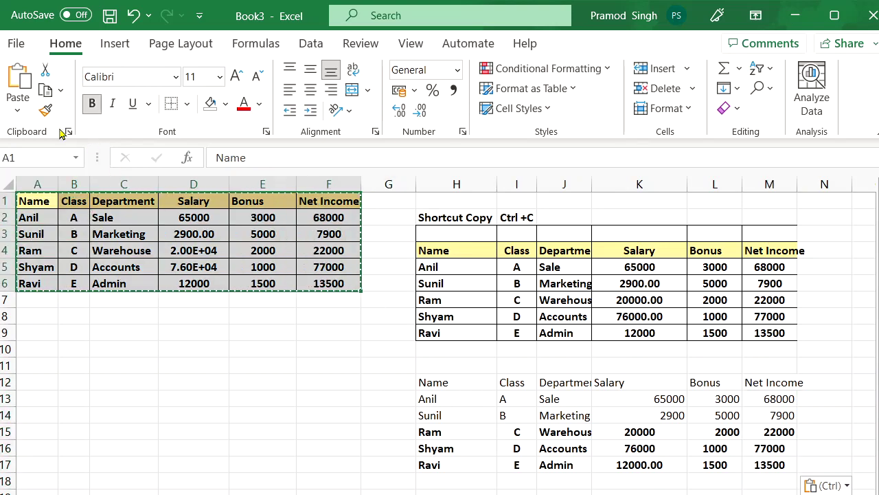
{"action": "left_click", "coordinate": [17, 103]}
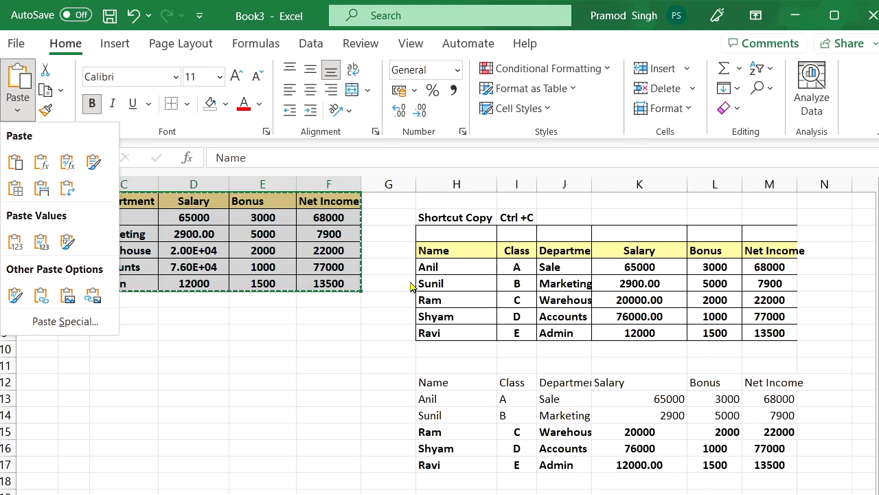
{"action": "left_click", "coordinate": [456, 492]}
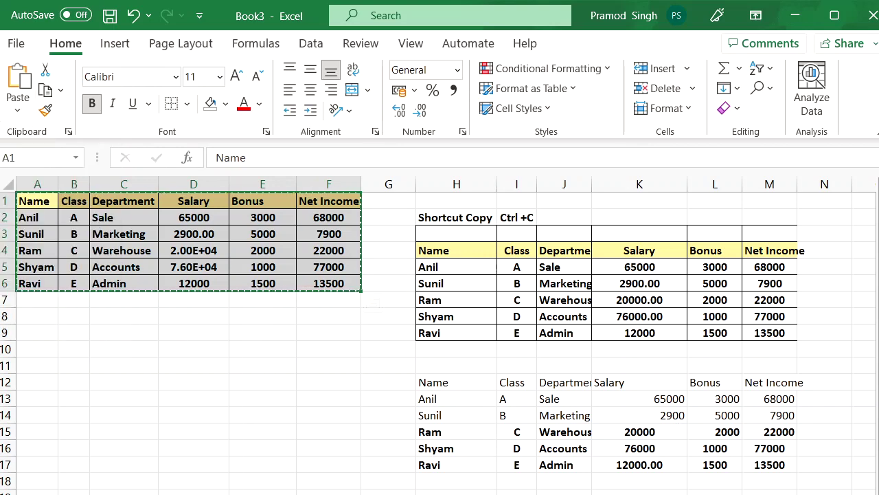
{"action": "left_click", "coordinate": [456, 492]}
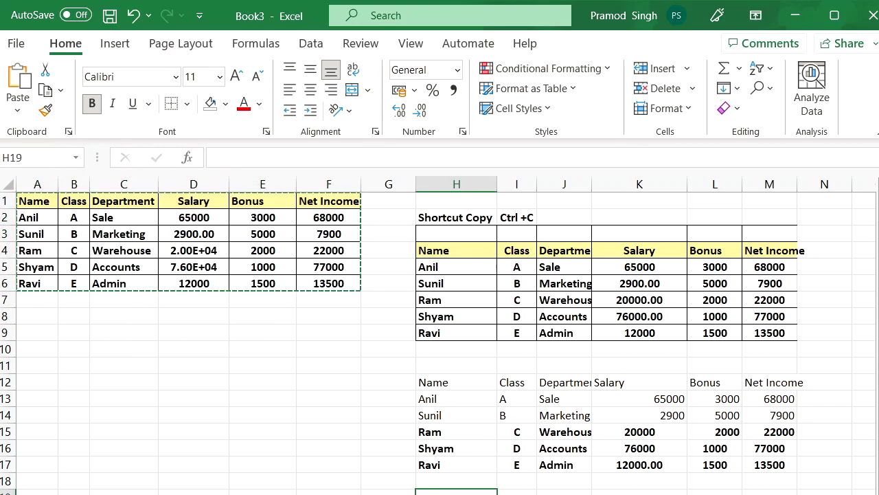
{"action": "left_click", "coordinate": [18, 106]}
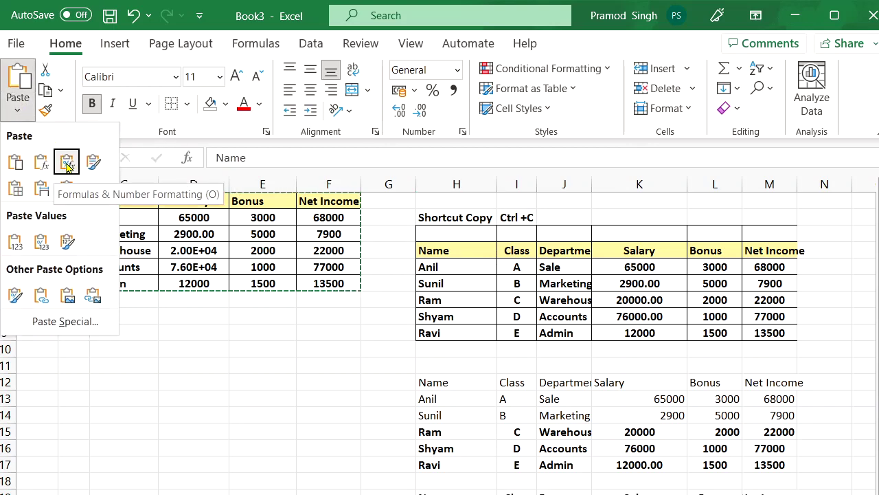
{"action": "left_click", "coordinate": [68, 162]}
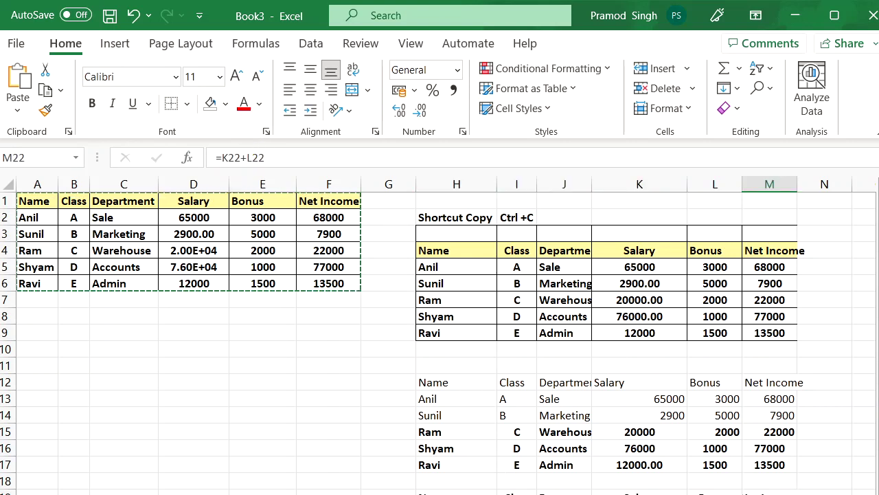
Compare the salary number format in K22 of the new pasted table with the source salary in D4.
{"action": "key", "text": "Left"}
{"action": "key", "text": "Left"}
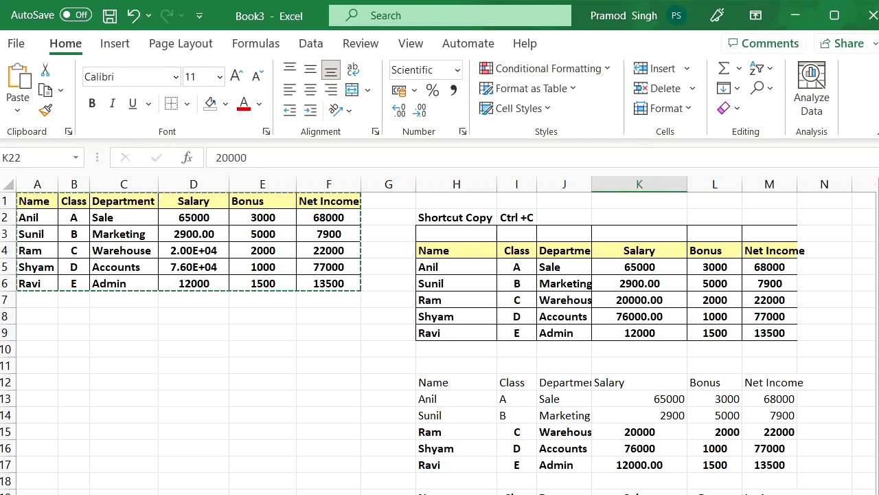
{"action": "left_click", "coordinate": [210, 255]}
{"action": "left_click", "coordinate": [640, 494]}
Paste the copied table at A8 with Keep Source Formatting.
{"action": "left_click", "coordinate": [53, 318]}
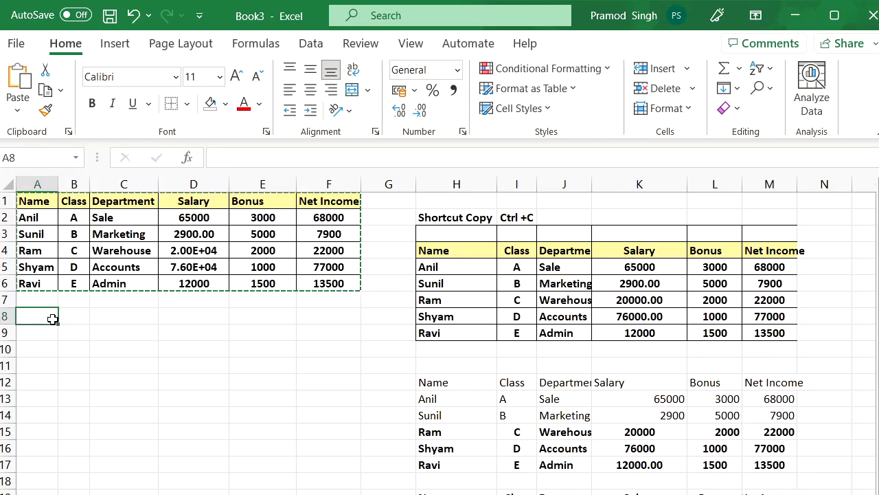
{"action": "left_click", "coordinate": [18, 105]}
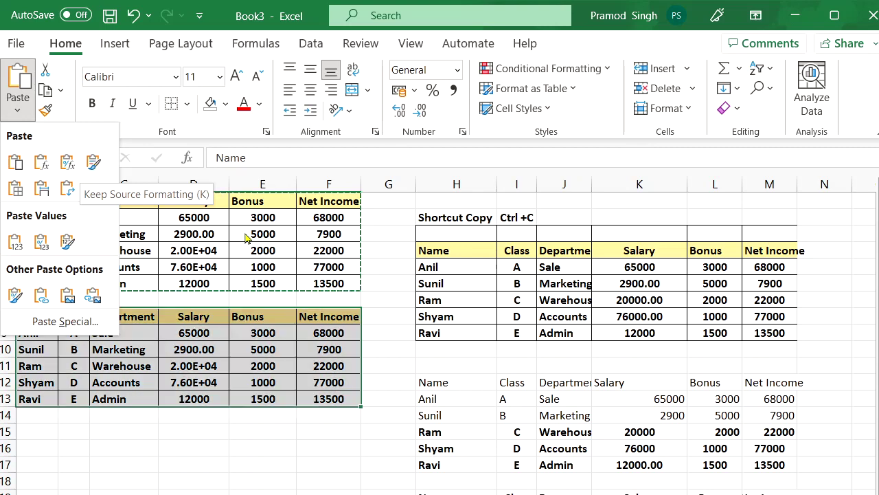
{"action": "key", "text": "Escape"}
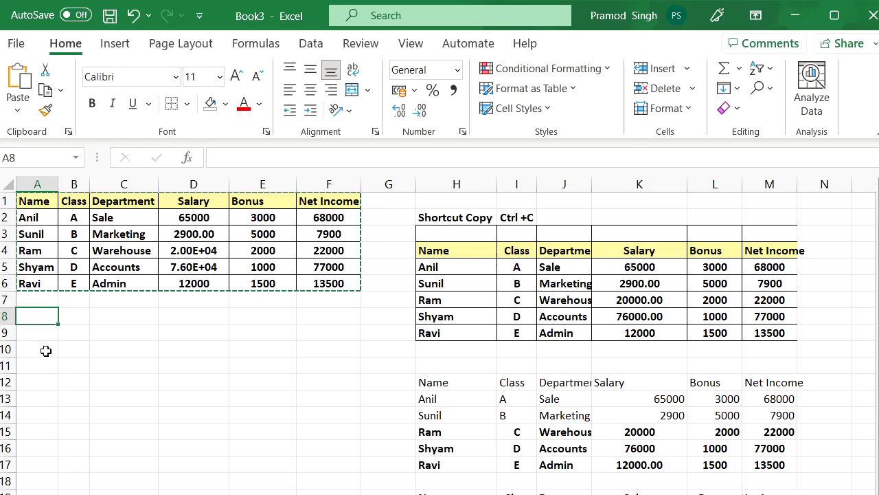
{"action": "left_click", "coordinate": [16, 107]}
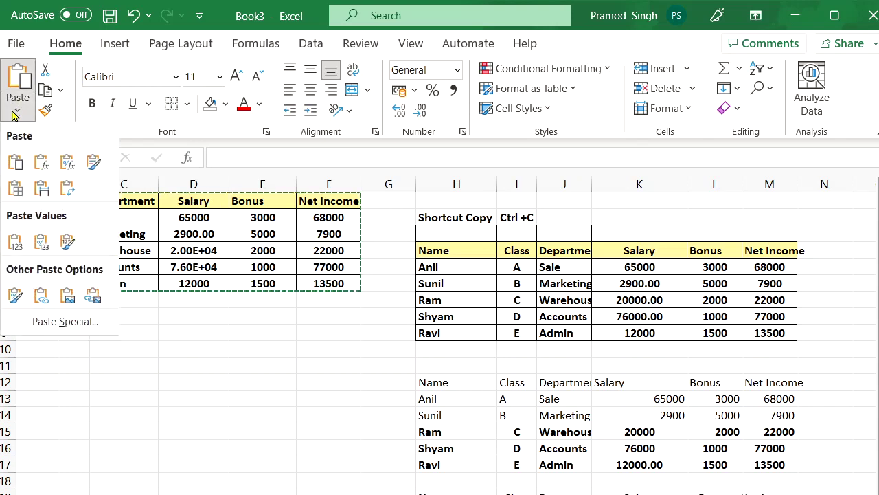
{"action": "left_click", "coordinate": [93, 162]}
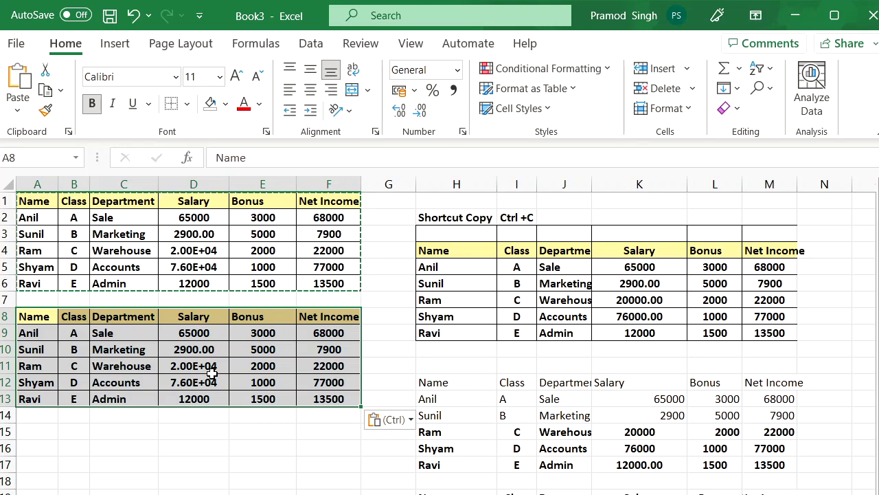
Check the net income formula in F9 and the salary in D13 of the table pasted at A8.
{"action": "left_click", "coordinate": [355, 337]}
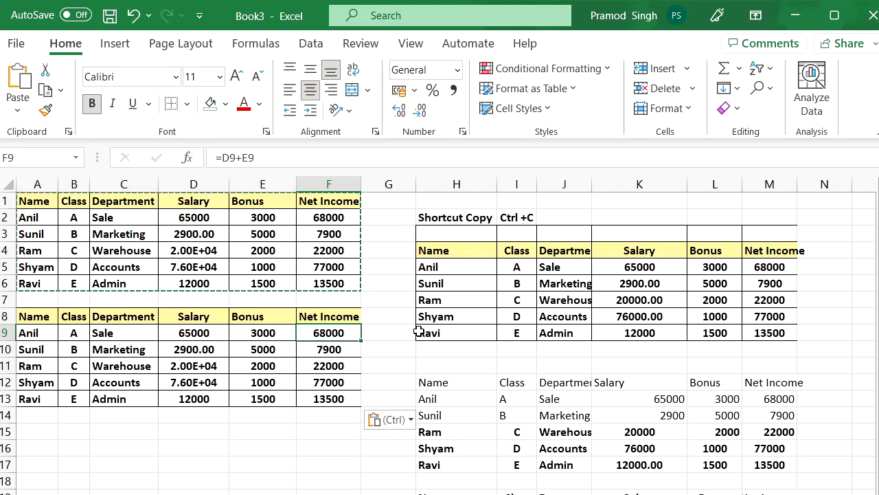
{"action": "left_click", "coordinate": [102, 384]}
{"action": "left_click", "coordinate": [198, 395]}
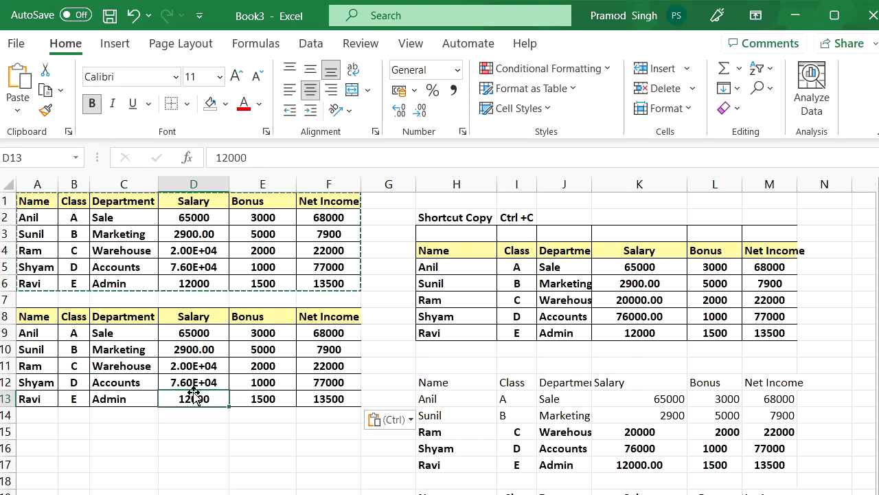
Paste the copied table at A15 with the No Borders option.
{"action": "left_click", "coordinate": [48, 435]}
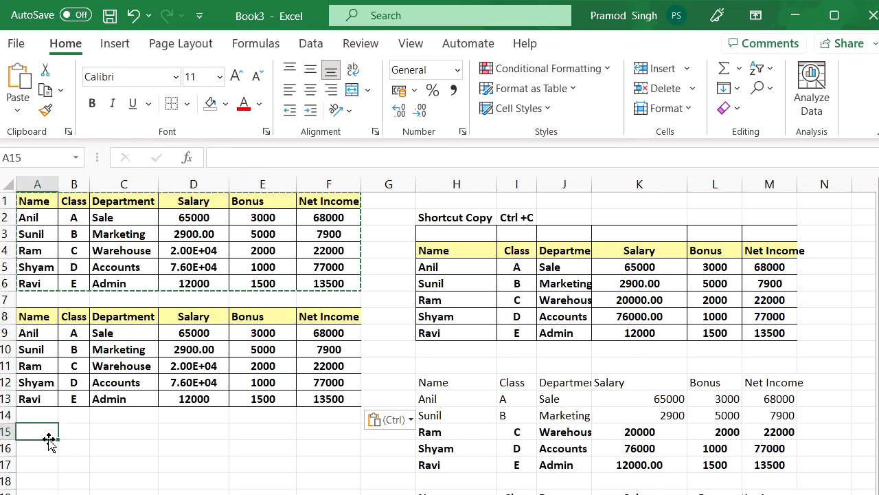
{"action": "left_click", "coordinate": [17, 110]}
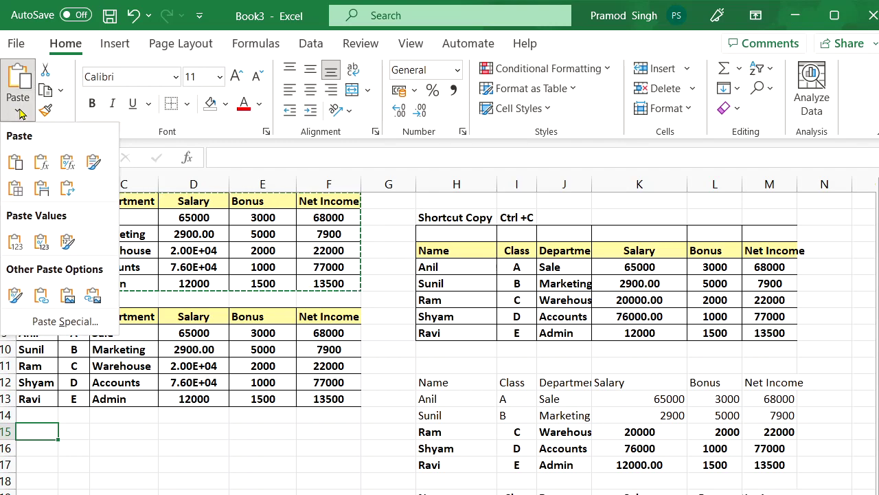
{"action": "left_click", "coordinate": [17, 193]}
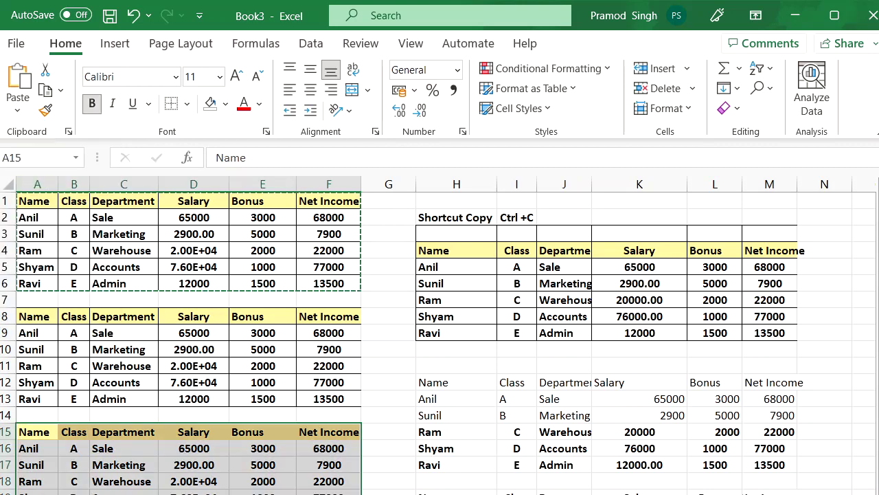
Examine the borders of the table pasted at A15 and look through the worksheet's view options.
{"action": "left_click", "coordinate": [184, 475]}
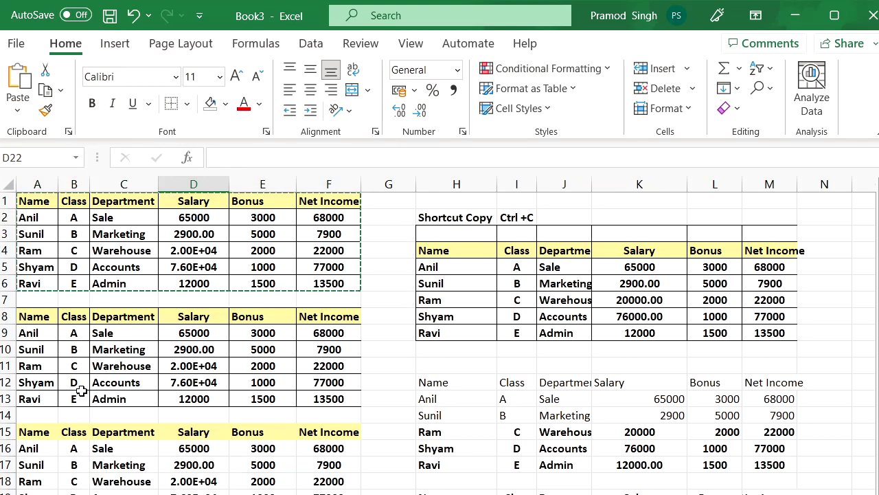
{"action": "left_click_drag", "start_coordinate": [31, 436], "coordinate": [330, 494]}
{"action": "left_click", "coordinate": [412, 43]}
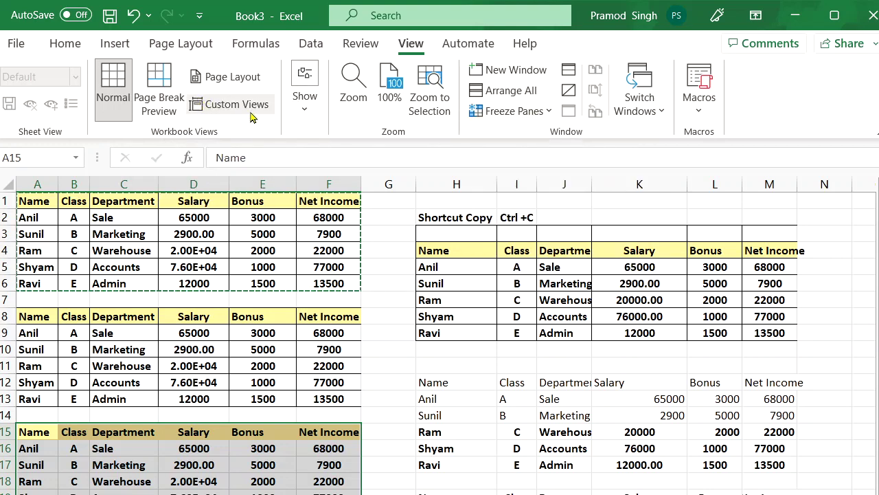
{"action": "left_click", "coordinate": [65, 43]}
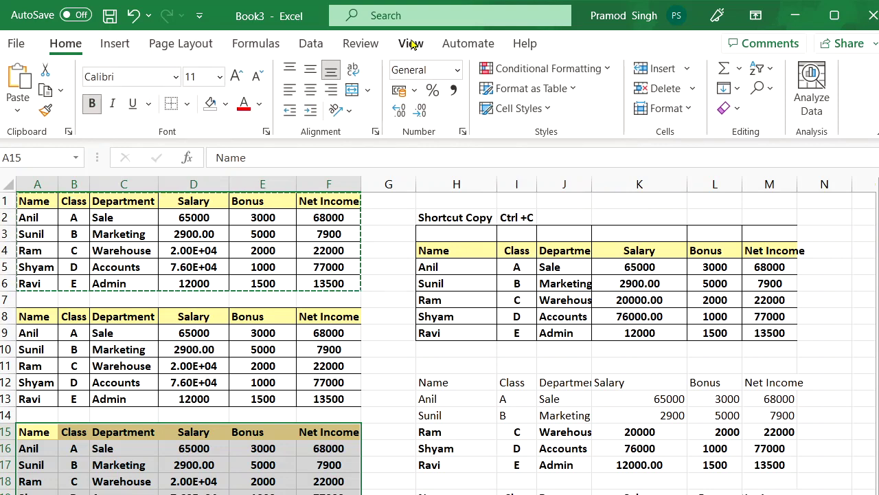
{"action": "left_click", "coordinate": [74, 494]}
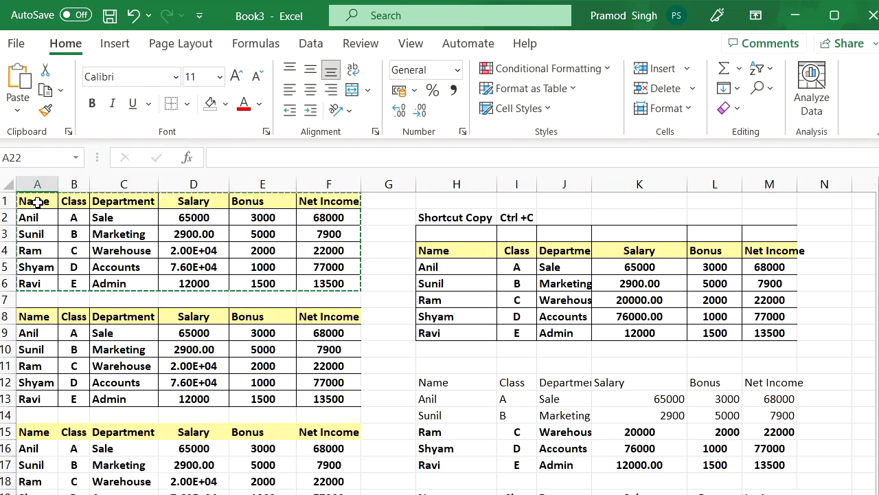
{"action": "left_click_drag", "start_coordinate": [324, 279], "coordinate": [328, 279]}
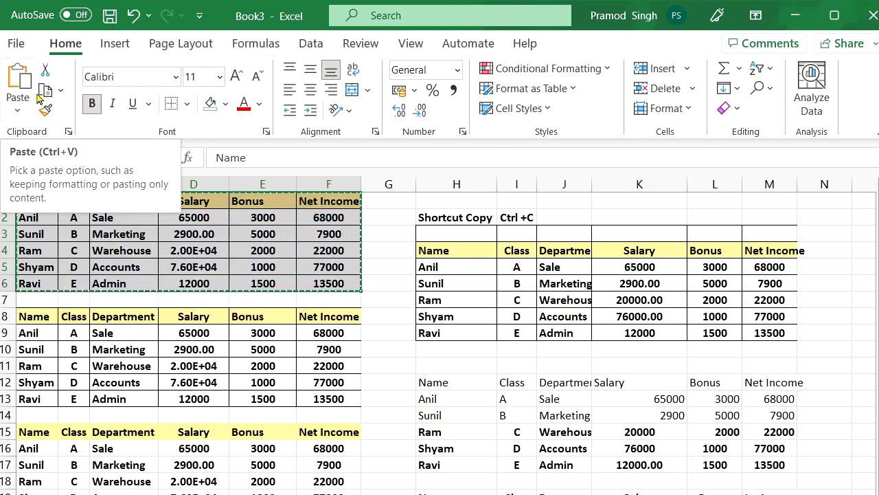
{"action": "left_click", "coordinate": [19, 112]}
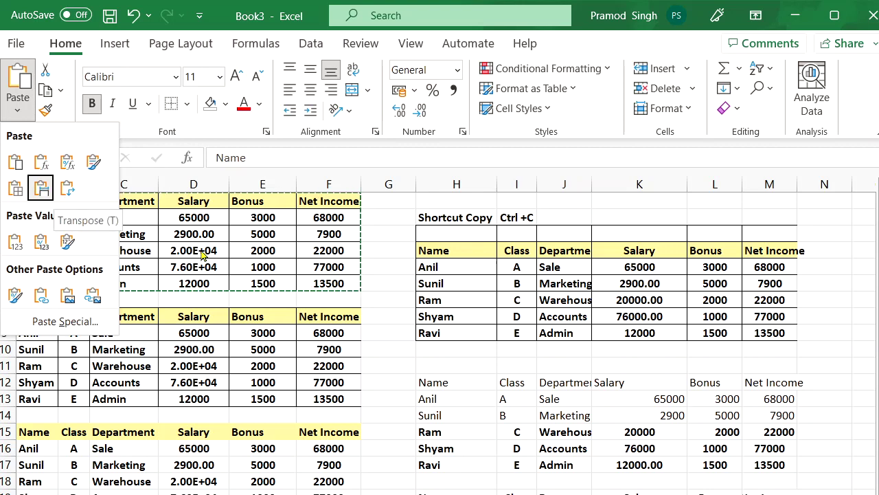
{"action": "left_click", "coordinate": [494, 284]}
Clear the contents of the pasted tables in columns H to M from row 3 downward.
{"action": "left_click", "coordinate": [442, 233]}
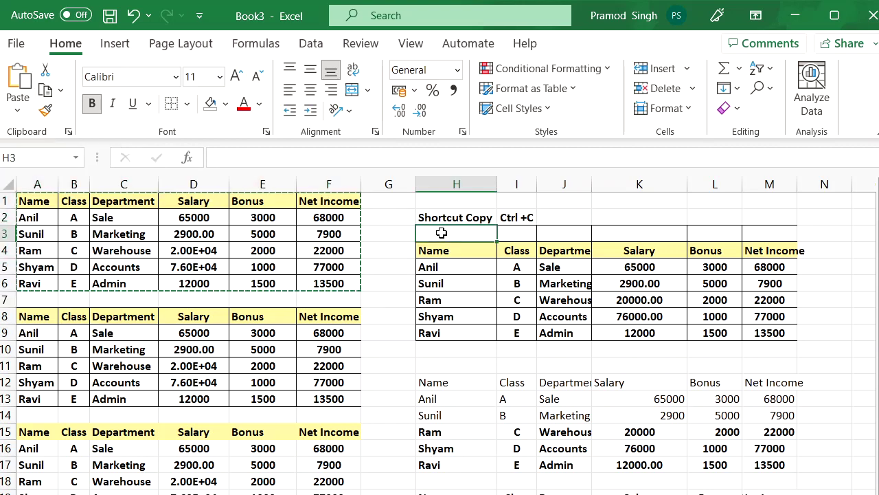
{"action": "key", "text": "shift+Right"}
{"action": "key", "text": "shift+Right"}
{"action": "key", "text": "shift+Right"}
{"action": "key", "text": "shift+Right"}
{"action": "key", "text": "shift+Right"}
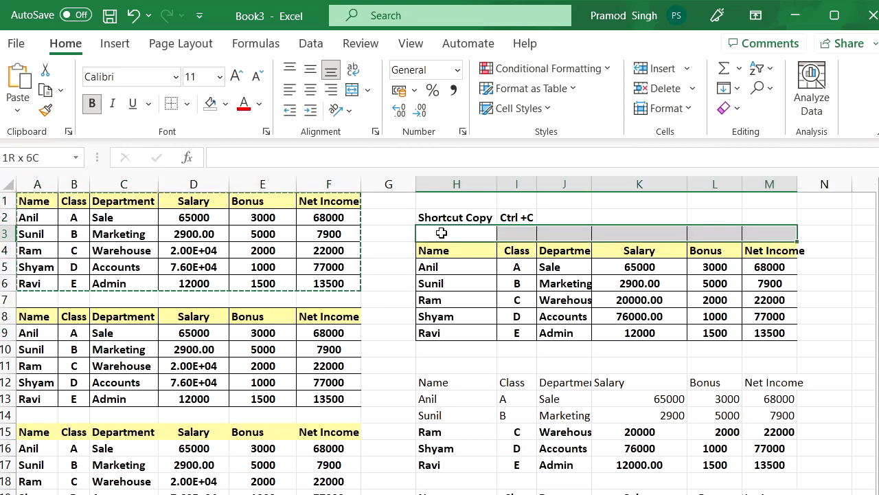
{"action": "key", "text": "shift+Down"}
{"action": "key", "text": "shift+Down"}
{"action": "key", "text": "shift+Down"}
{"action": "key", "text": "shift+Down"}
{"action": "key", "text": "shift+Down"}
{"action": "key", "text": "shift+Down"}
{"action": "key", "text": "shift+Down"}
{"action": "key", "text": "shift+Down"}
{"action": "key", "text": "shift+Down"}
{"action": "key", "text": "shift+Down"}
{"action": "key", "text": "shift+Down"}
{"action": "key", "text": "shift+Down"}
{"action": "key", "text": "shift+Down"}
{"action": "key", "text": "shift+Down"}
{"action": "key", "text": "shift+Down"}
{"action": "key", "text": "shift+Down"}
{"action": "key", "text": "shift+Down"}
{"action": "key", "text": "shift+Down"}
{"action": "key", "text": "shift+Down"}
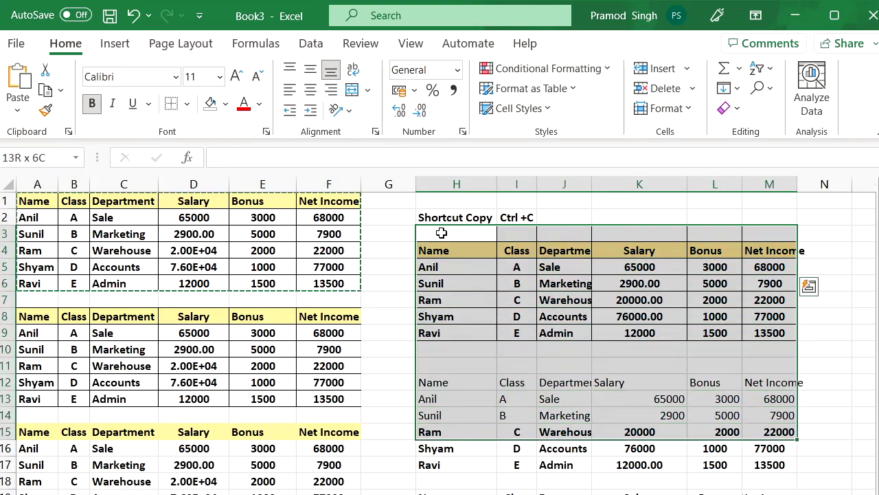
{"action": "key", "text": "shift+Down"}
{"action": "key", "text": "shift+Down"}
{"action": "key", "text": "shift+Down"}
{"action": "key", "text": "shift+Down"}
{"action": "key", "text": "shift+Down"}
{"action": "key", "text": "shift+Down"}
{"action": "key", "text": "shift+Down"}
{"action": "key", "text": "Delete"}
Remove the yellow fill from the emptied header row H4:M4.
{"action": "key", "text": "Up"}
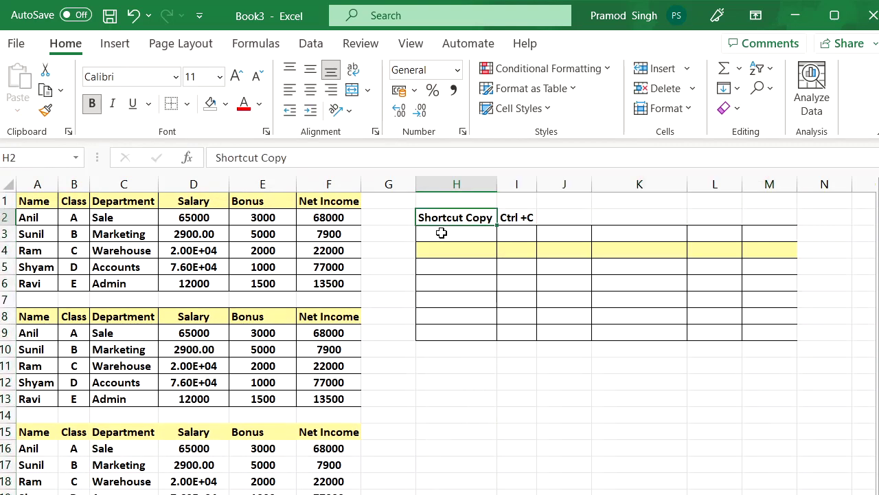
{"action": "key", "text": "Down"}
{"action": "key", "text": "Down"}
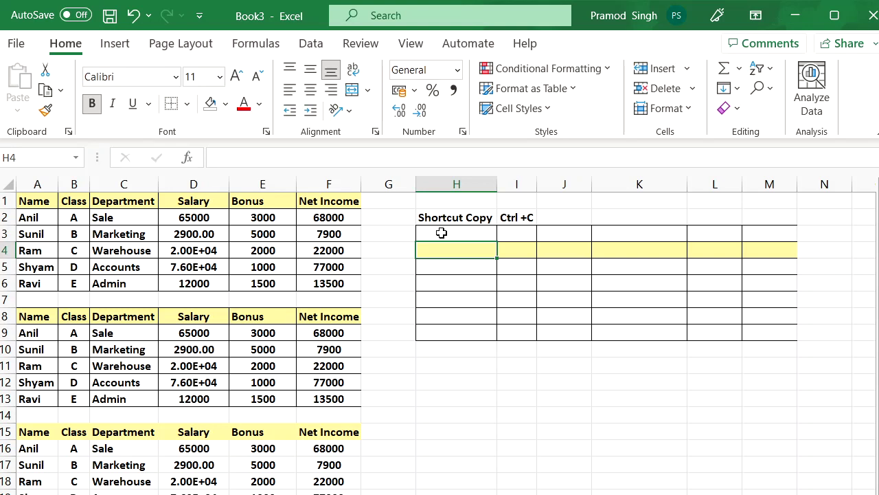
{"action": "key", "text": "shift+Right"}
{"action": "key", "text": "shift+Right"}
{"action": "key", "text": "shift+Right"}
{"action": "key", "text": "shift+Right"}
{"action": "key", "text": "shift+Right"}
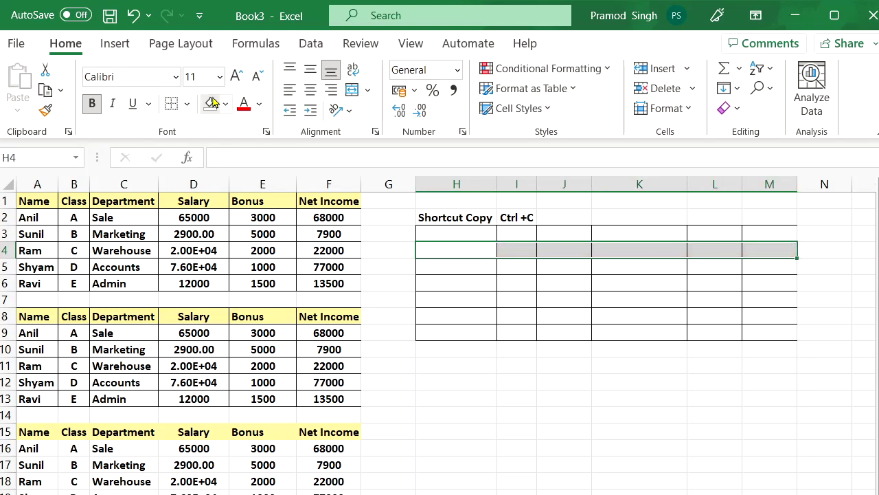
Copy the salary table A1:F6, paste it at H3 with Keep Source Column Widths, and compare the Department column widths.
{"action": "left_click_drag", "start_coordinate": [43, 200], "coordinate": [333, 287]}
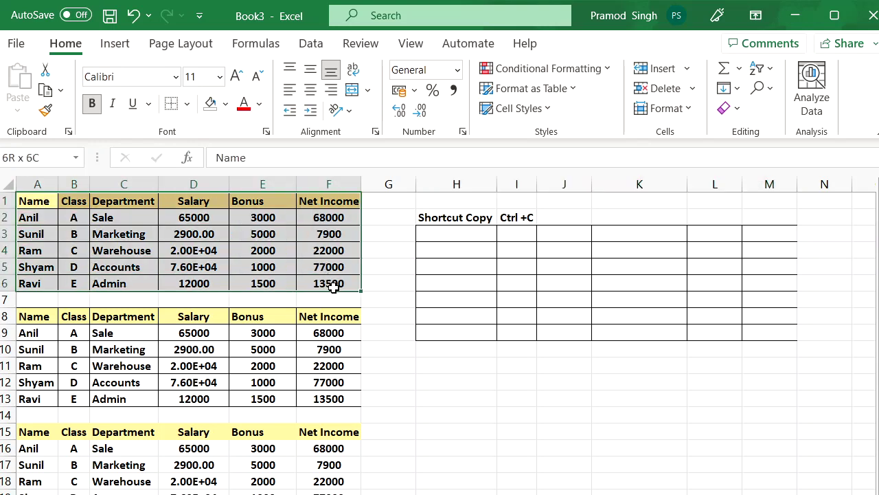
{"action": "key", "text": "ctrl+c"}
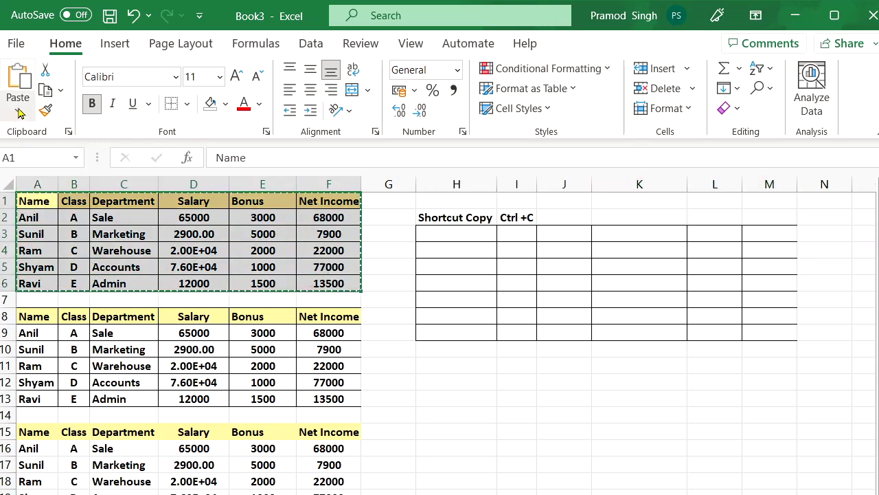
{"action": "left_click", "coordinate": [18, 116]}
{"action": "left_click", "coordinate": [467, 232]}
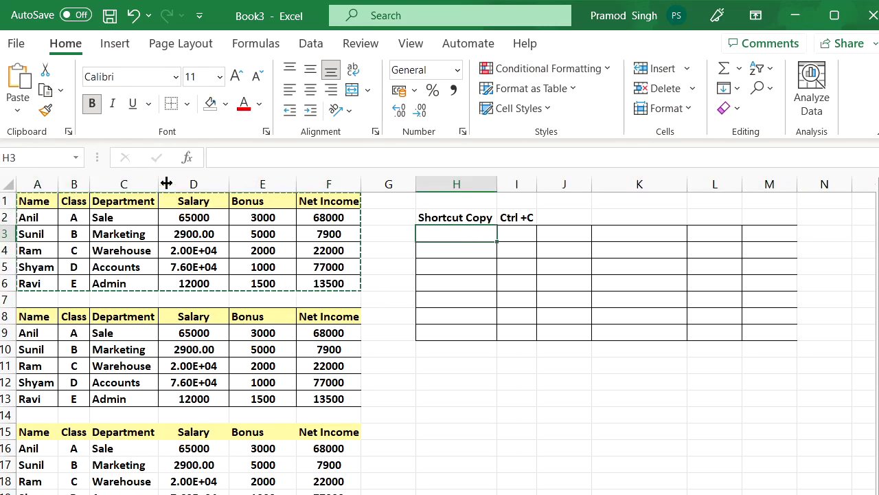
{"action": "left_click", "coordinate": [18, 114]}
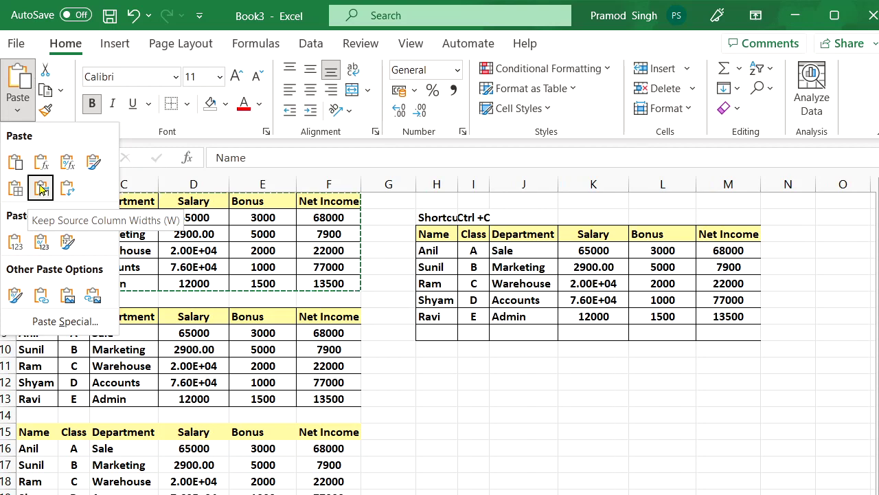
{"action": "left_click", "coordinate": [41, 188]}
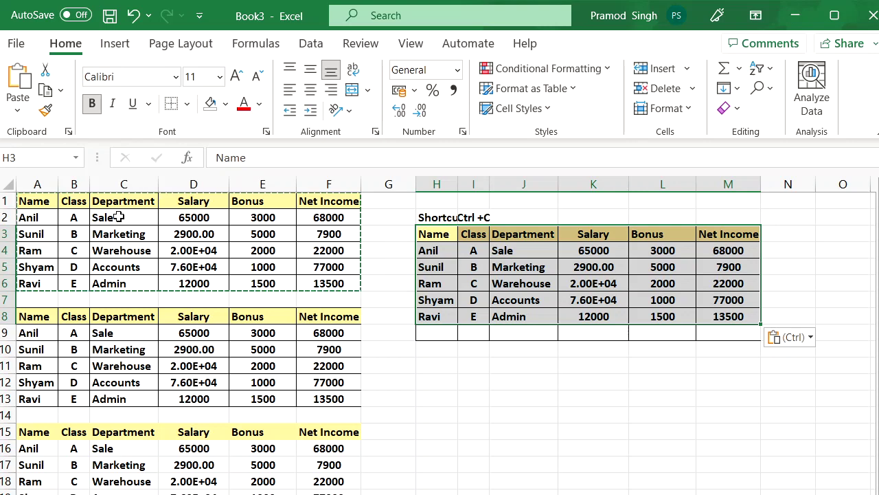
{"action": "left_click", "coordinate": [126, 192]}
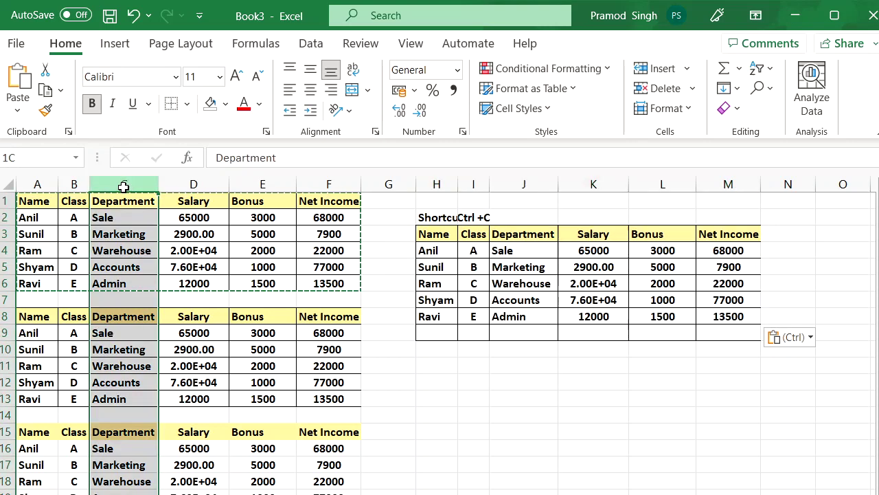
{"action": "left_click", "coordinate": [530, 186]}
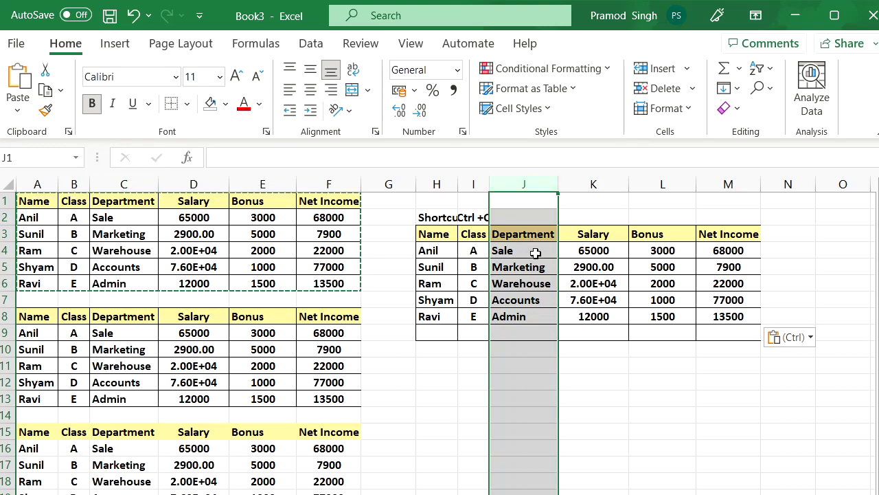
{"action": "left_click", "coordinate": [118, 234]}
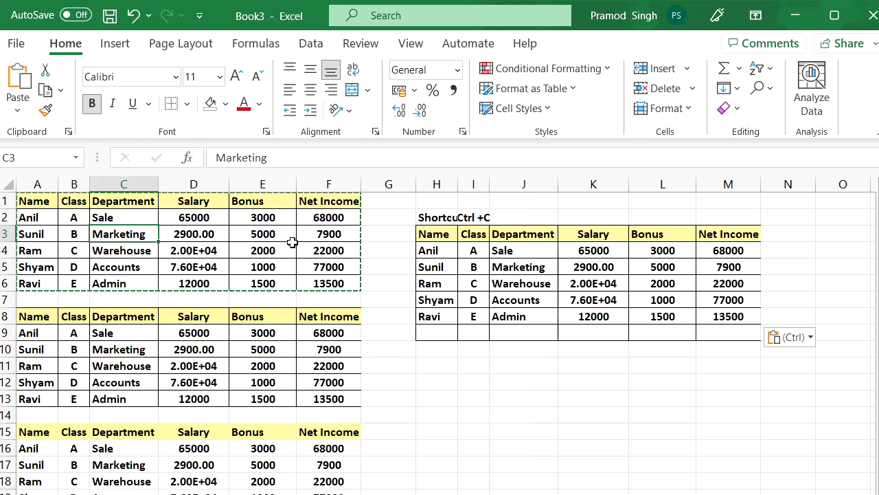
{"action": "left_click", "coordinate": [610, 266]}
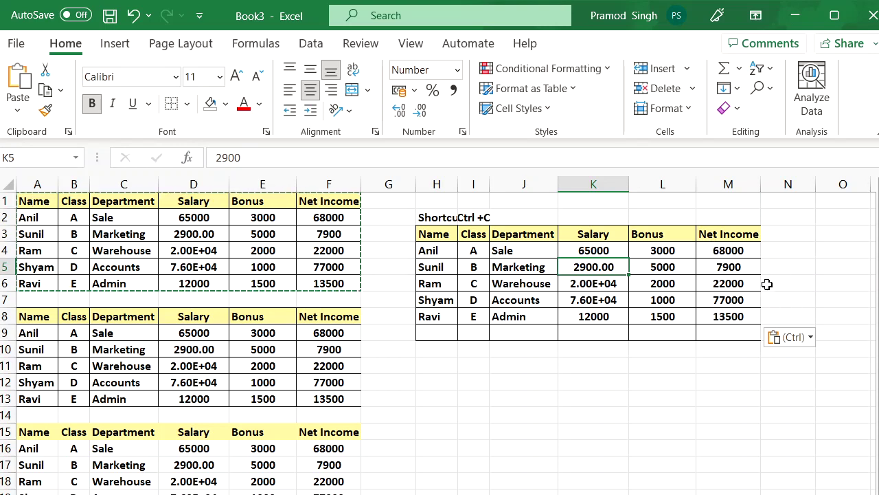
Paste the copied salary table at H11 with the Transpose option.
{"action": "left_click", "coordinate": [424, 363]}
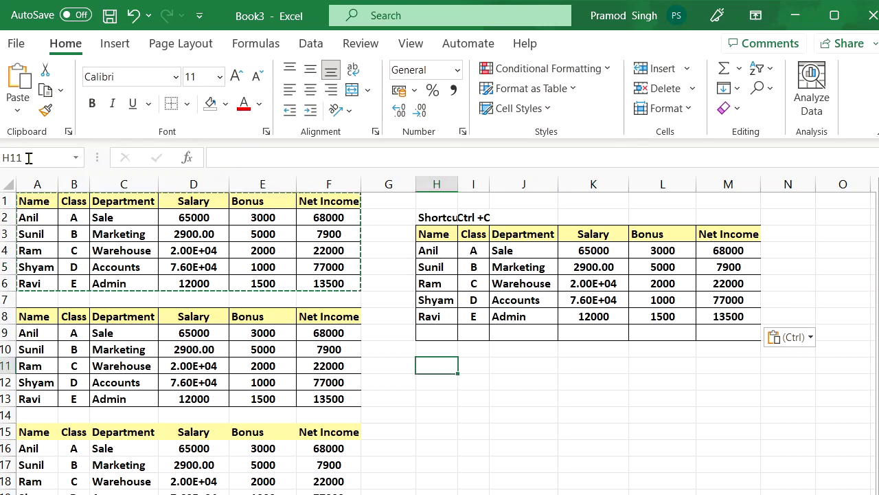
{"action": "left_click", "coordinate": [18, 110]}
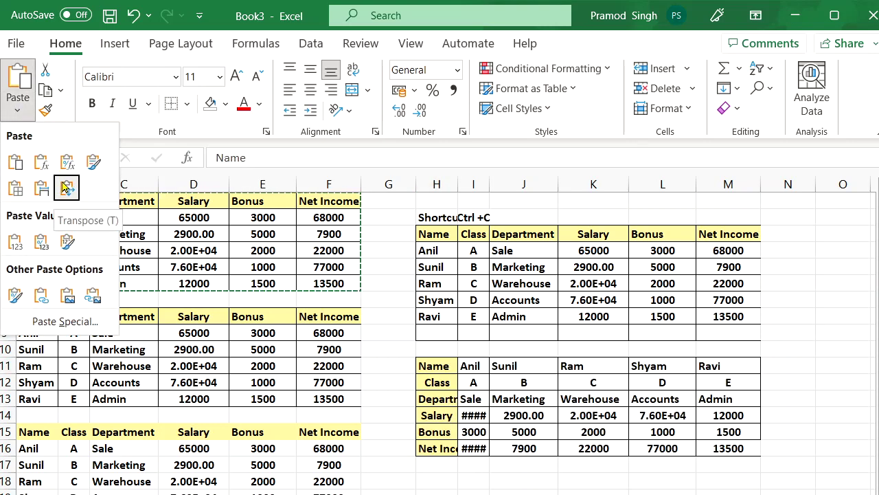
{"action": "left_click", "coordinate": [66, 187]}
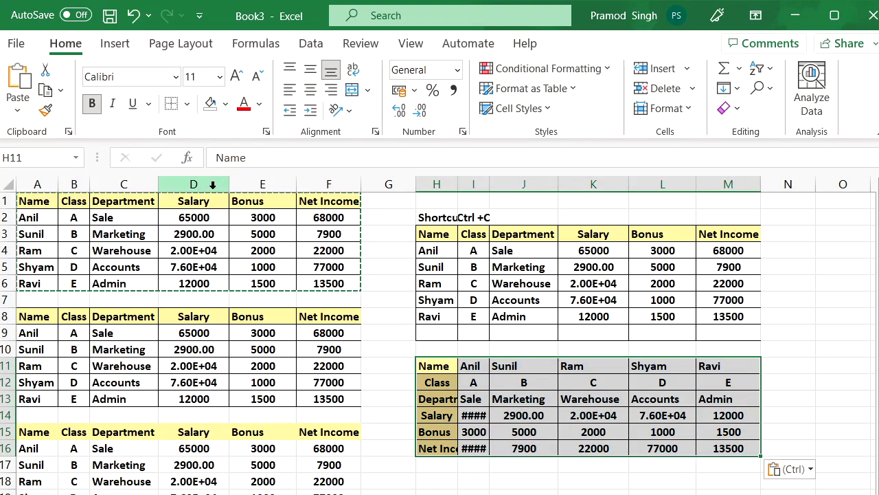
Compare the source header row and name column with the transposed table, and widen column I to fit its contents.
{"action": "left_click", "coordinate": [4, 201]}
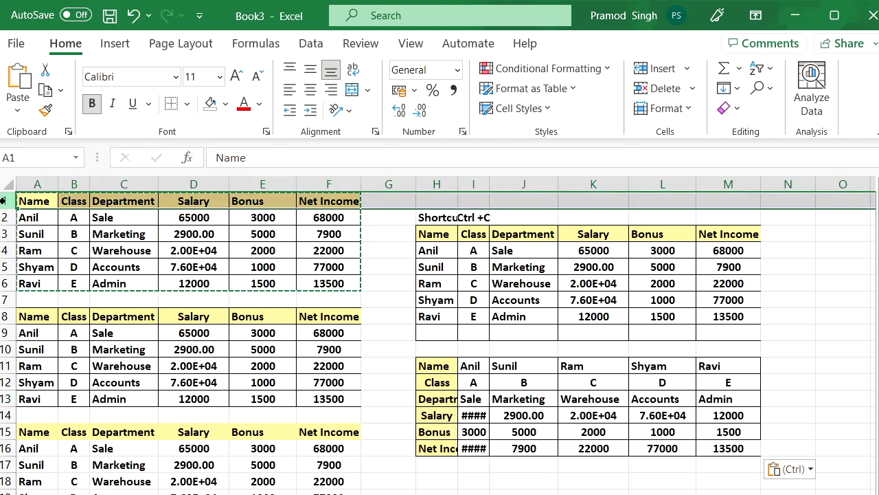
{"action": "left_click_drag", "start_coordinate": [432, 366], "coordinate": [435, 464]}
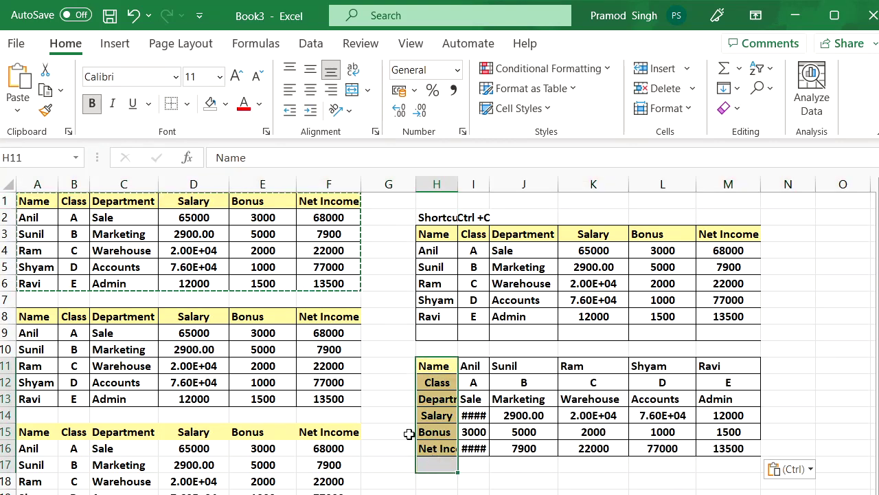
{"action": "left_click_drag", "start_coordinate": [28, 217], "coordinate": [31, 282]}
{"action": "left_click", "coordinate": [6, 365]}
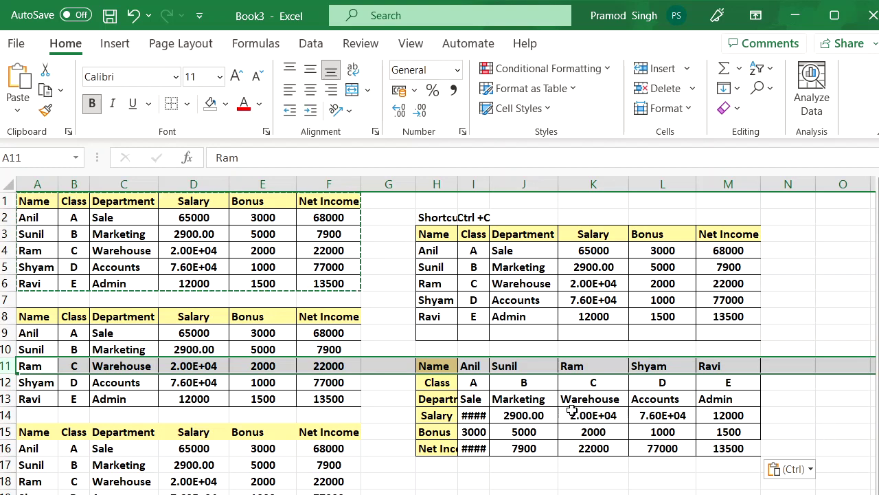
{"action": "left_click", "coordinate": [4, 201]}
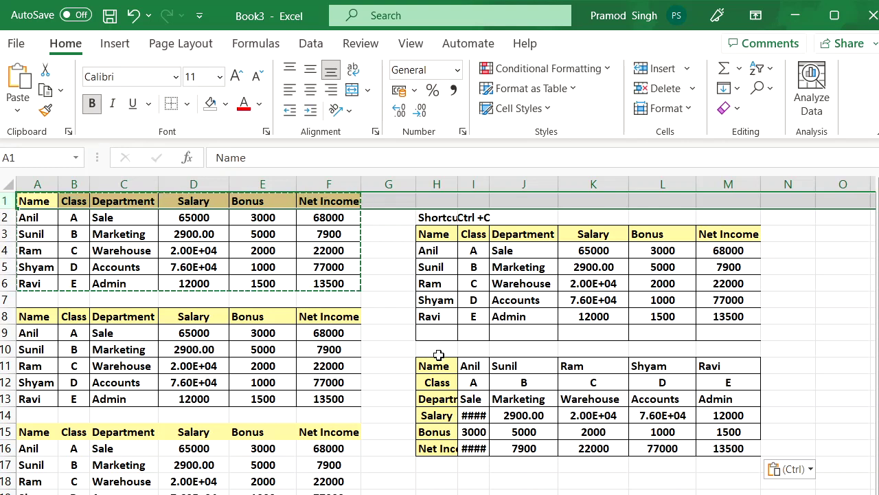
{"action": "left_click", "coordinate": [437, 184]}
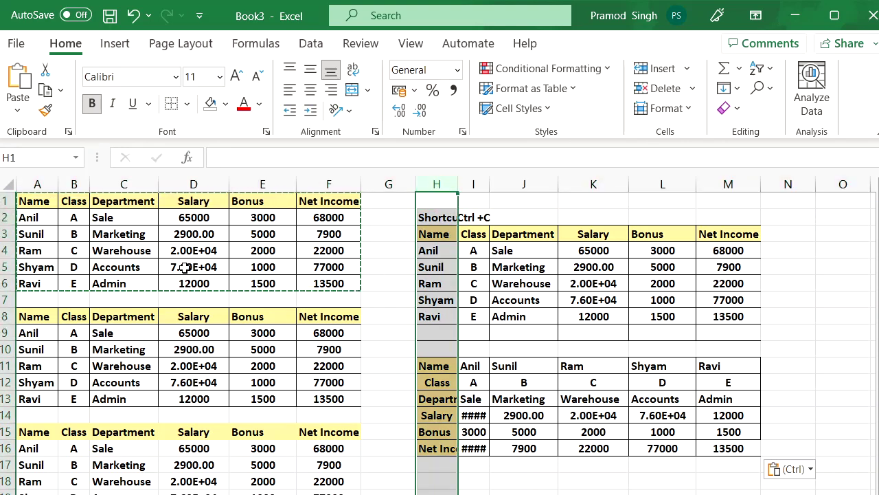
{"action": "left_click", "coordinate": [473, 448]}
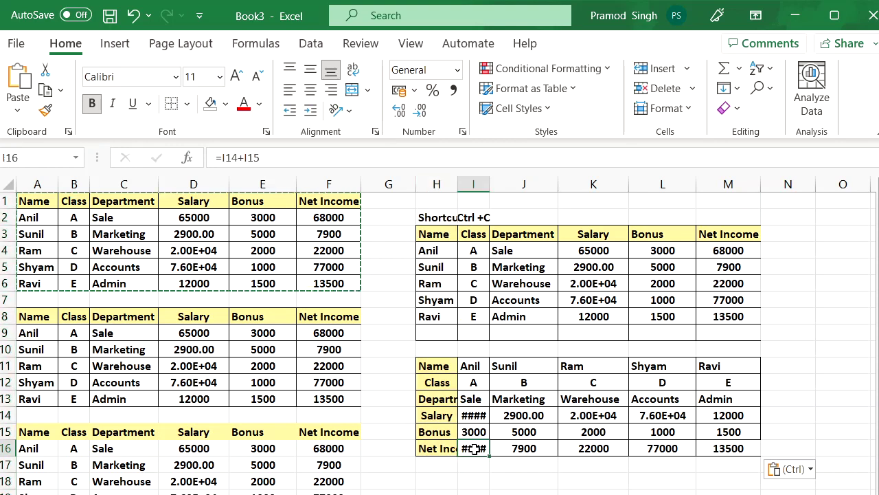
{"action": "double_click", "coordinate": [494, 181]}
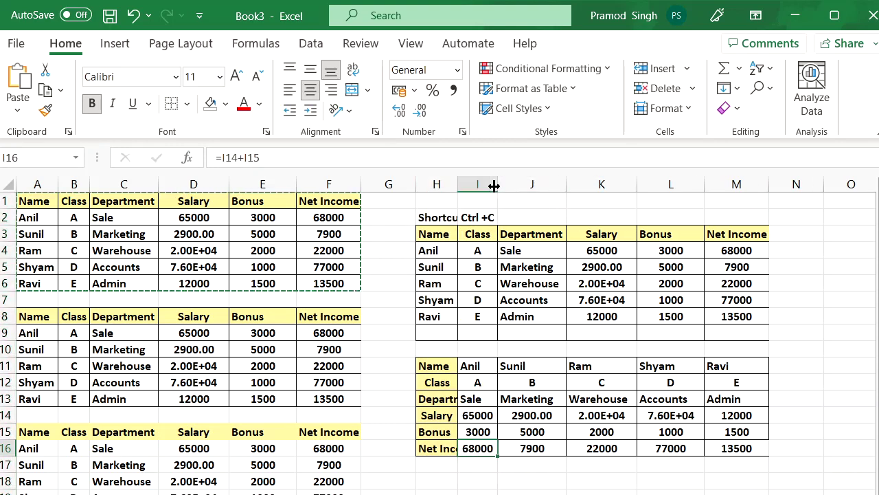
Paste the copied salary table at H18 as values only.
{"action": "left_click", "coordinate": [445, 479]}
{"action": "left_click", "coordinate": [17, 112]}
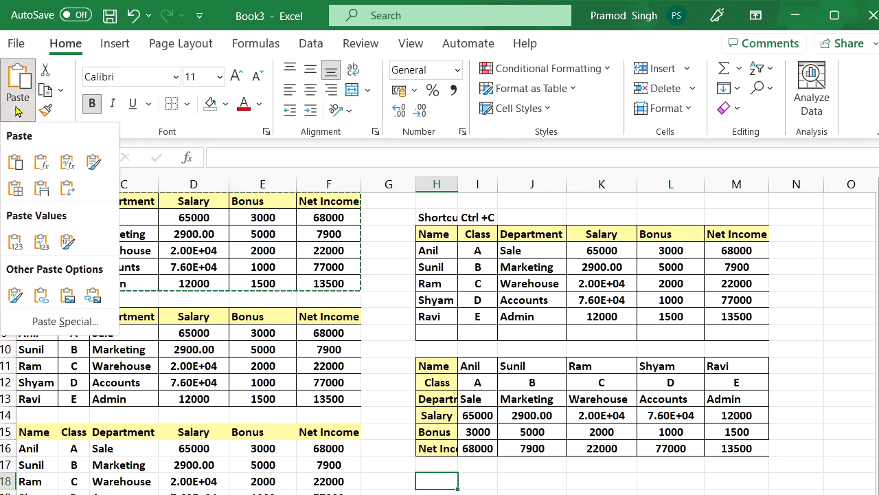
{"action": "left_click", "coordinate": [15, 242]}
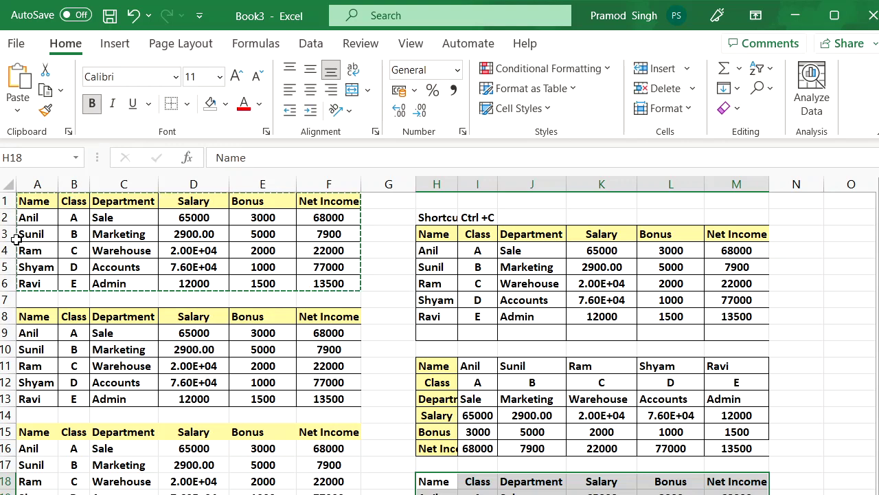
Compare the Net Income formula in F11 with the values-only table at H18 and look through the paste options.
{"action": "left_click", "coordinate": [734, 419]}
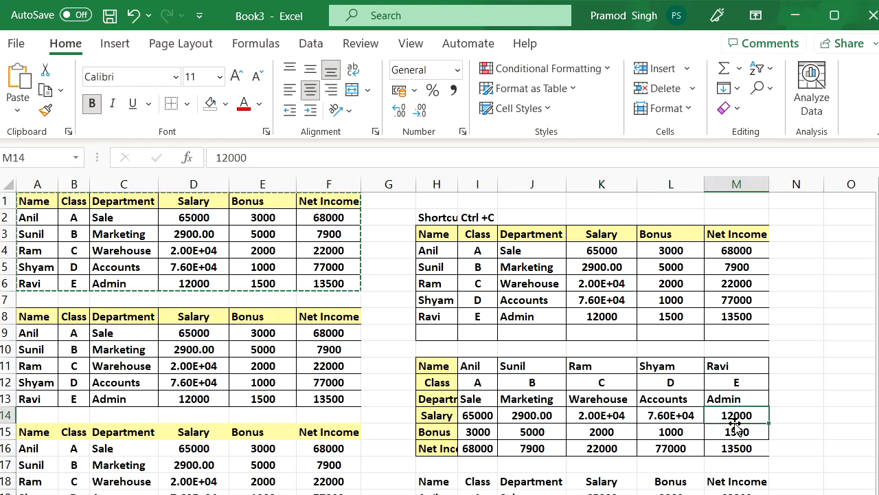
{"action": "left_click", "coordinate": [326, 366]}
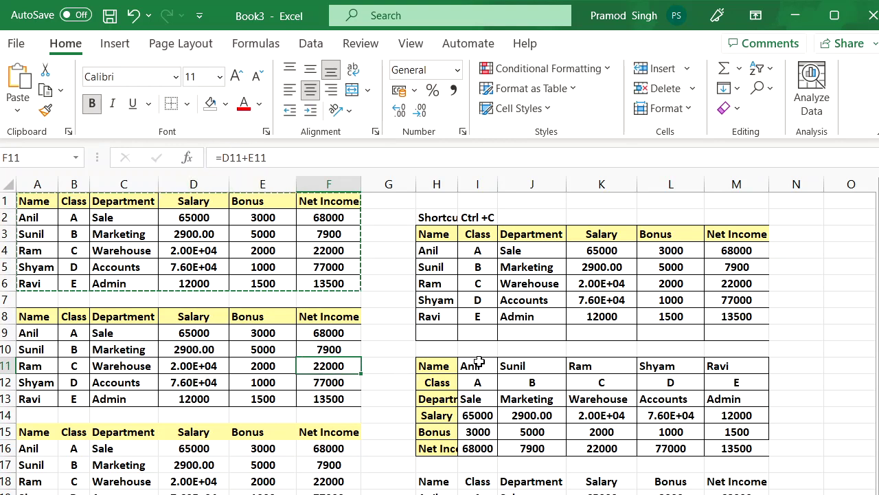
{"action": "left_click_drag", "start_coordinate": [440, 481], "coordinate": [737, 493]}
{"action": "left_click", "coordinate": [736, 493]}
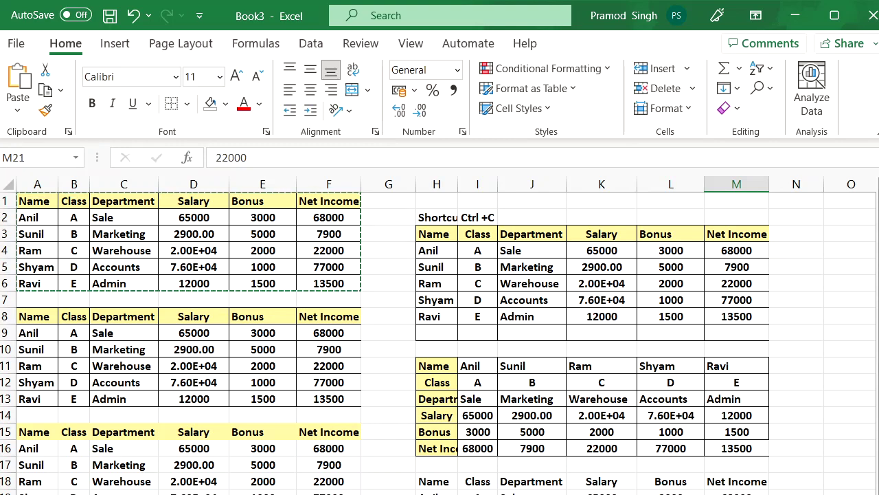
{"action": "left_click", "coordinate": [736, 493]}
{"action": "left_click", "coordinate": [18, 106]}
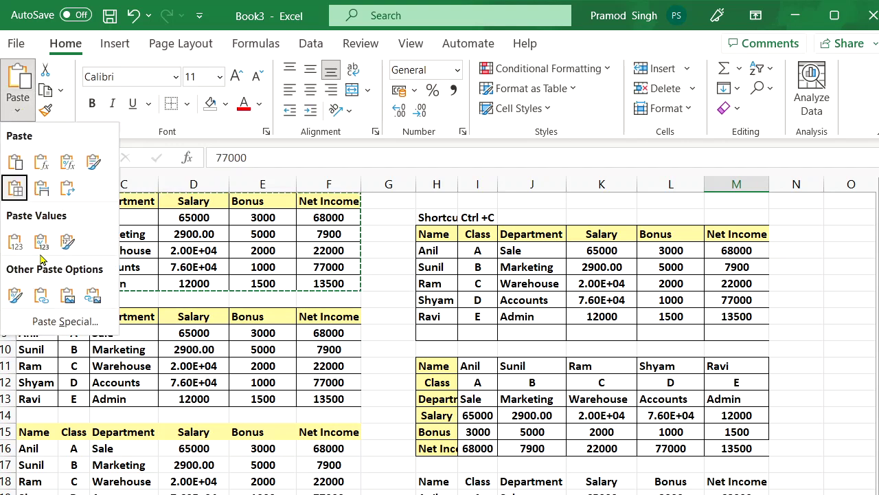
{"action": "left_click", "coordinate": [12, 248]}
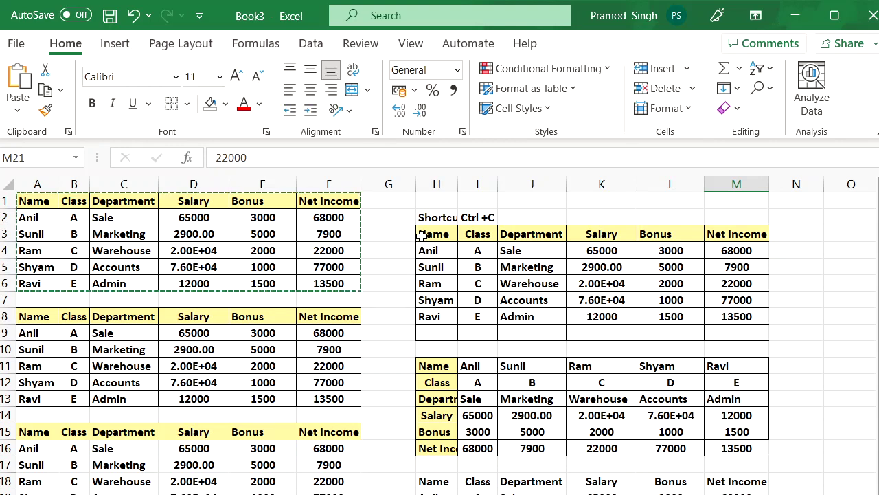
Clear the contents of columns H to N from row 3 downward and remove the yellow fill from those cells.
{"action": "mouse_move", "coordinate": [424, 236]}
{"action": "left_mouse_down"}
{"action": "mouse_move", "coordinate": [659, 479]}
{"action": "mouse_move", "coordinate": [797, 492]}
{"action": "left_mouse_up"}
{"action": "key", "text": "Delete"}
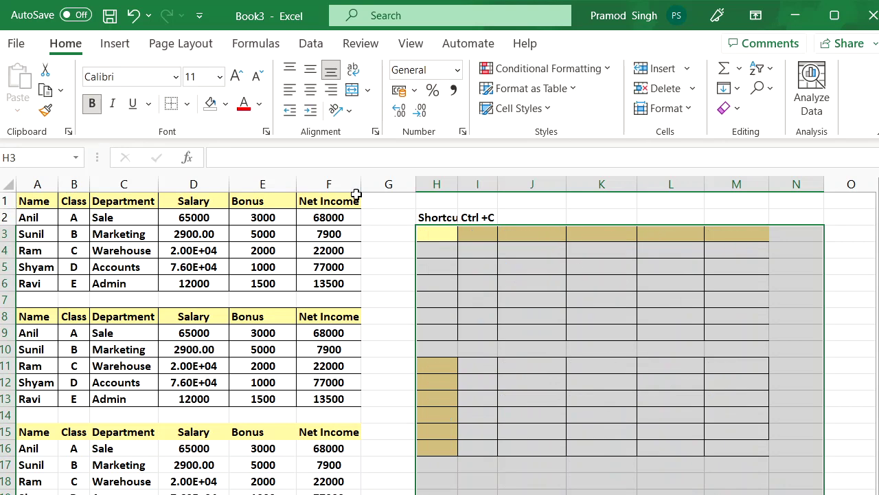
{"action": "left_click", "coordinate": [209, 103]}
{"action": "left_click", "coordinate": [446, 235]}
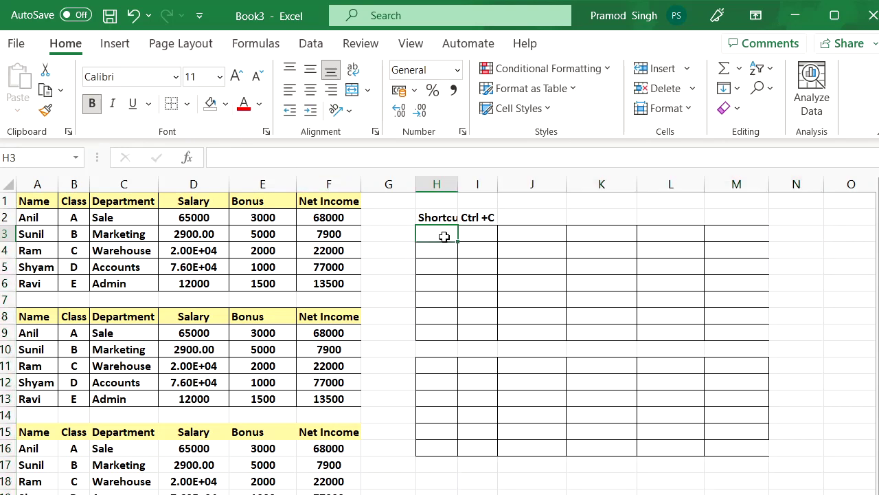
Copy the salary table A1:F6 again and look at the Values & Number Formatting paste option.
{"action": "left_click_drag", "start_coordinate": [27, 202], "coordinate": [288, 280]}
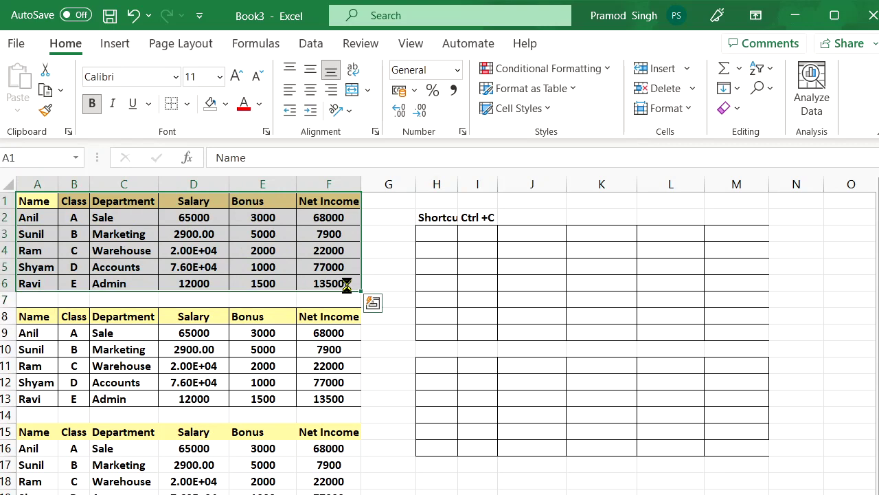
{"action": "key", "text": "ctrl+c"}
{"action": "left_click", "coordinate": [16, 110]}
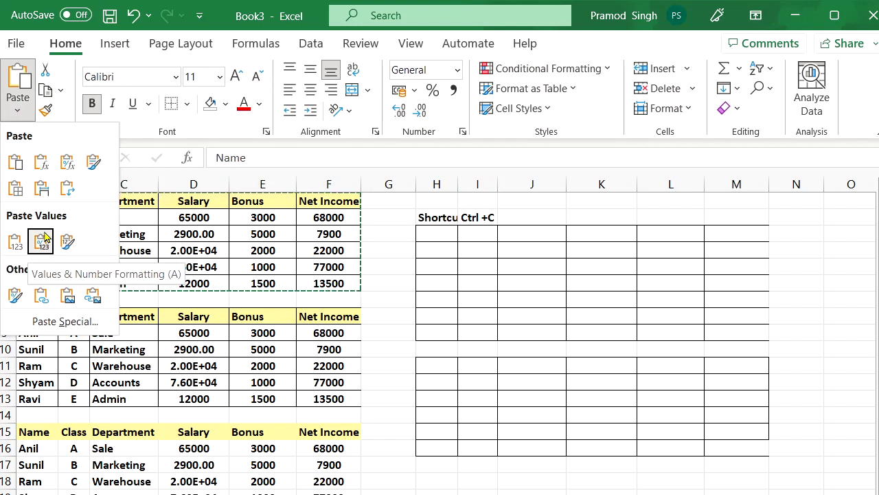
{"action": "key", "text": "ctrl+v"}
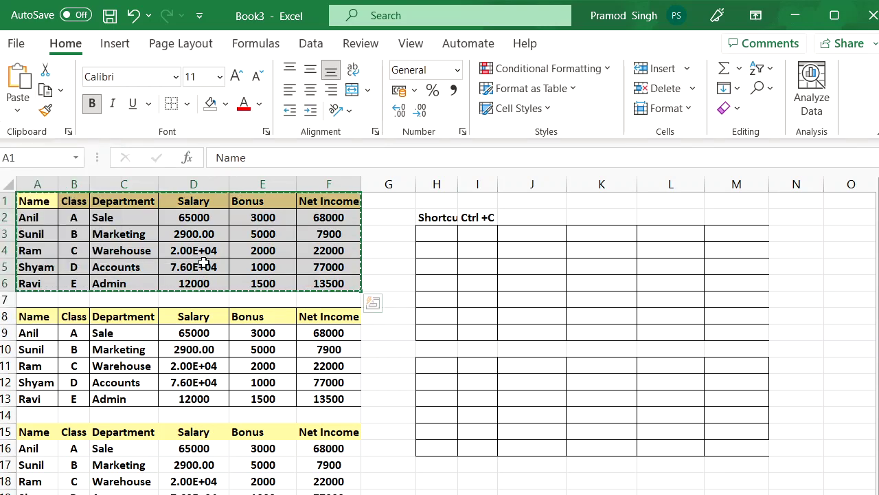
Check the number formats of the source table's Salary and Bonus cells and the emptied bordered area.
{"action": "left_click", "coordinate": [198, 261]}
{"action": "key", "text": "Right"}
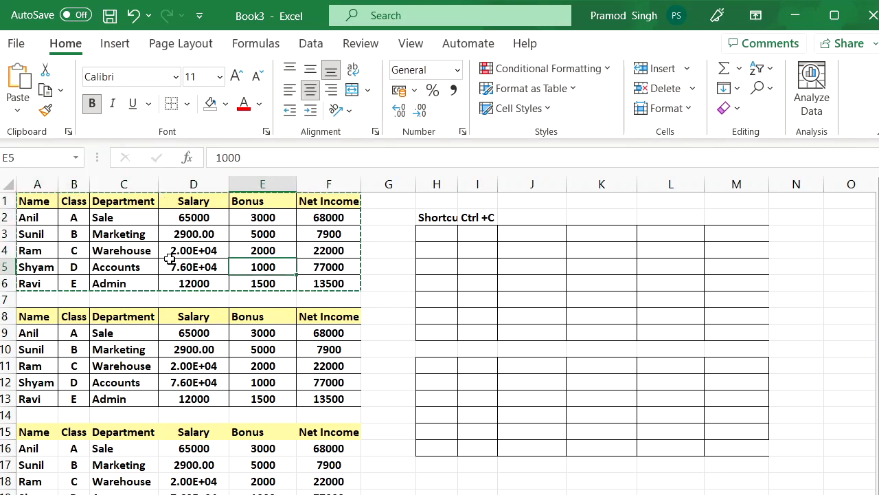
{"action": "left_click", "coordinate": [180, 246]}
{"action": "left_click", "coordinate": [522, 282]}
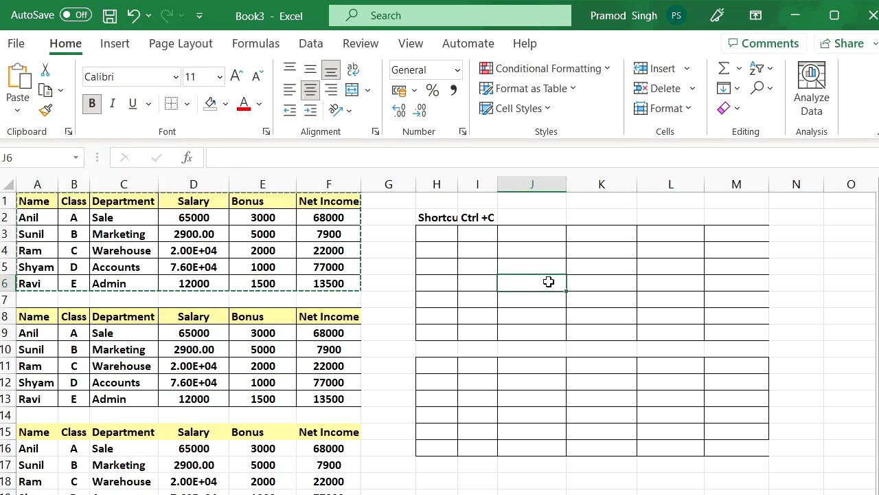
{"action": "left_click", "coordinate": [649, 327]}
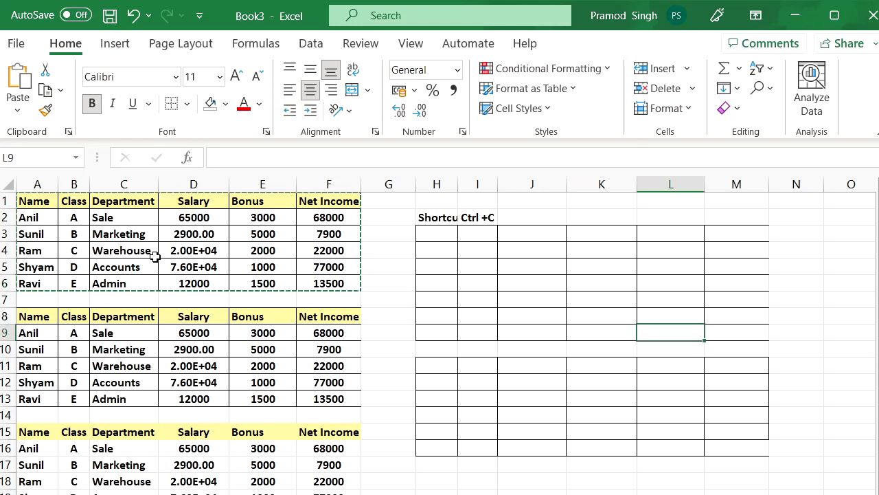
{"action": "left_click", "coordinate": [183, 255]}
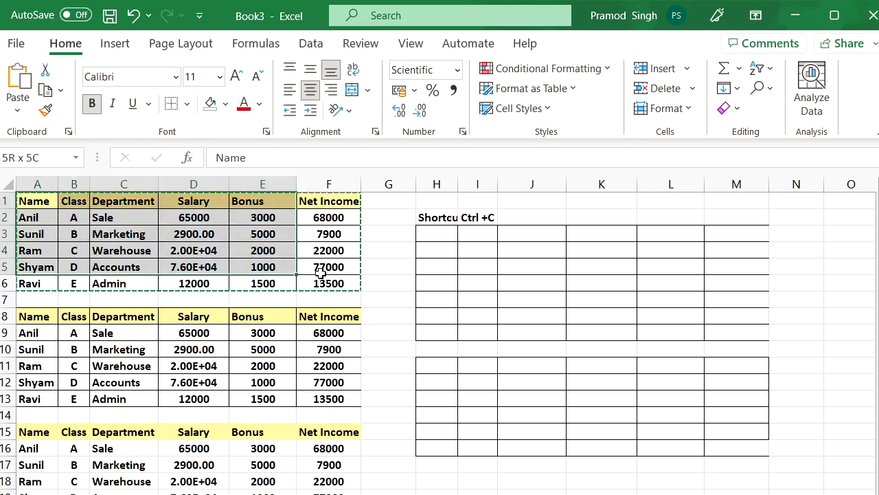
Paste the copied salary table A1:F6 at H3 with the Values & Number Formatting option.
{"action": "left_click_drag", "start_coordinate": [337, 292], "coordinate": [336, 291]}
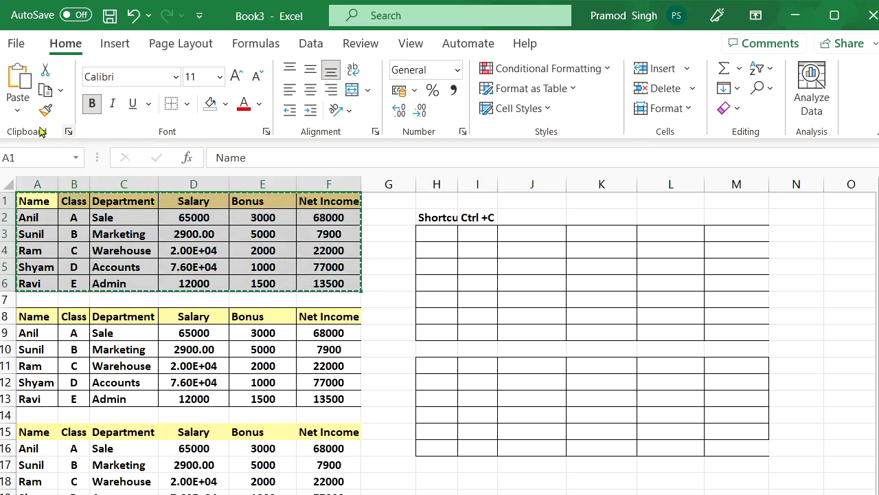
{"action": "left_click", "coordinate": [18, 113]}
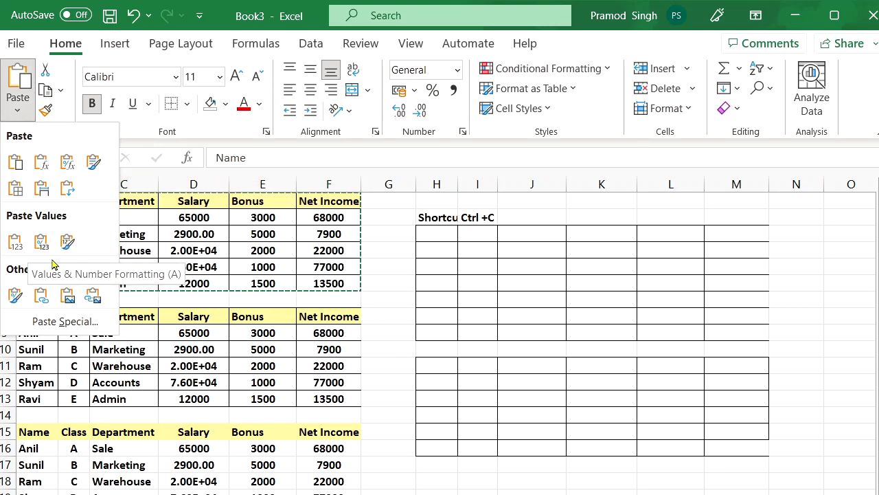
{"action": "left_click", "coordinate": [432, 230]}
{"action": "left_click", "coordinate": [434, 230]}
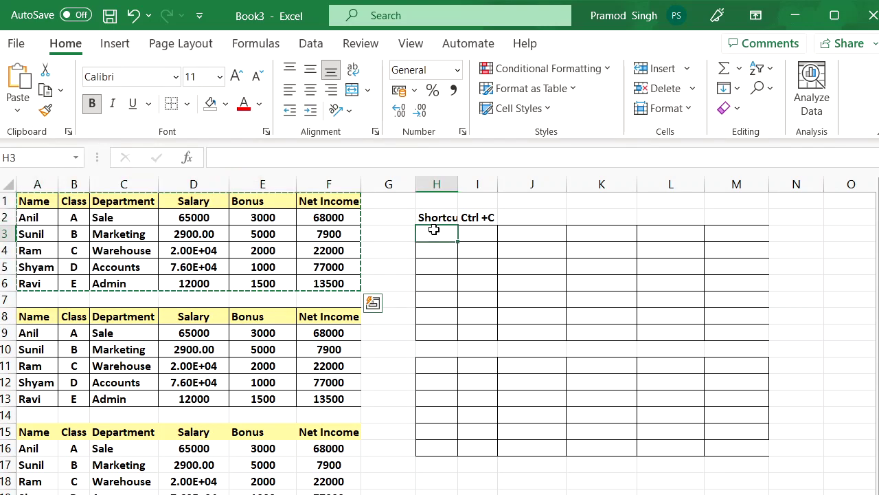
{"action": "left_click", "coordinate": [18, 107]}
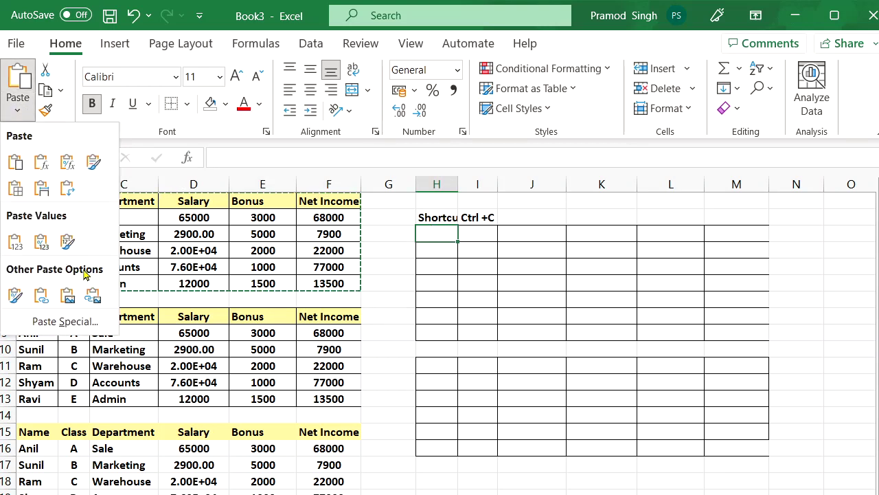
{"action": "left_click", "coordinate": [42, 242]}
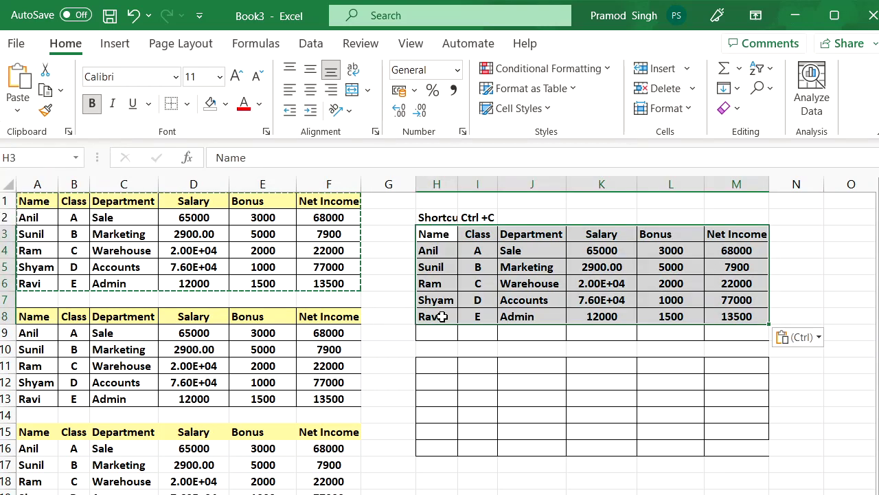
Check the number formats and contents of the Salary and Net Income cells in the table pasted at H3.
{"action": "left_click", "coordinate": [593, 282]}
{"action": "left_click", "coordinate": [602, 298]}
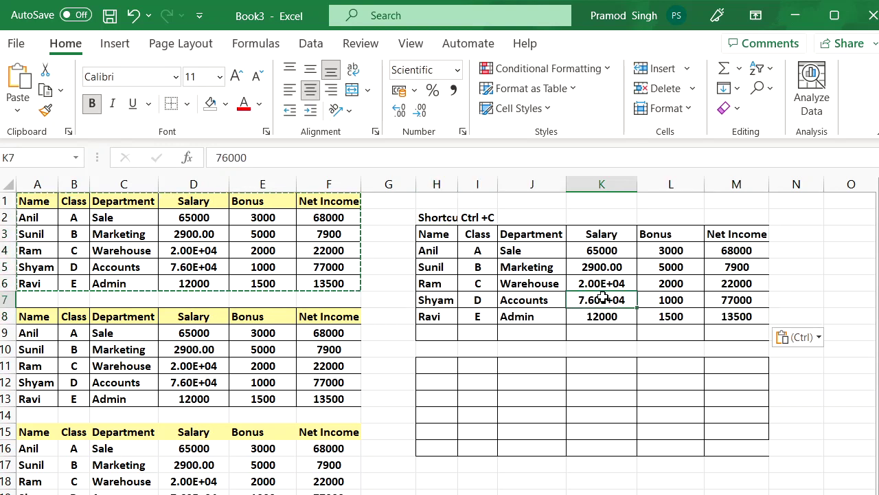
{"action": "left_click", "coordinate": [742, 267]}
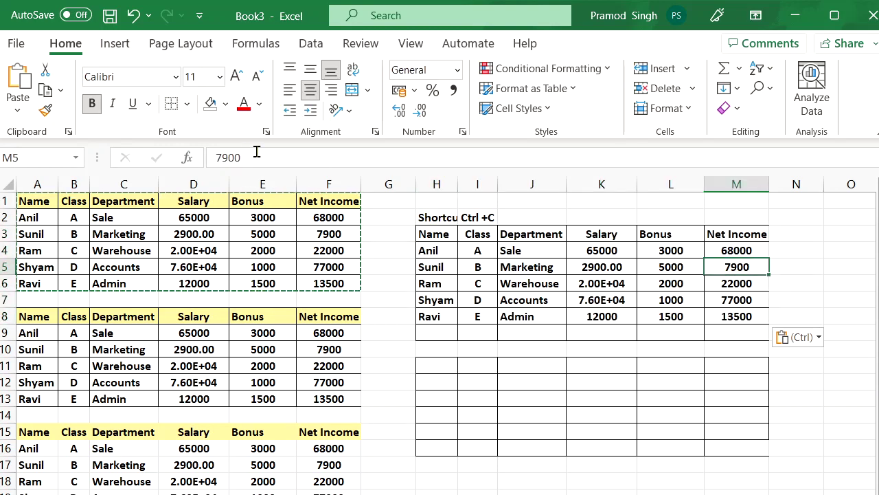
{"action": "left_click_drag", "start_coordinate": [257, 152], "coordinate": [125, 150]}
{"action": "left_click", "coordinate": [725, 249]}
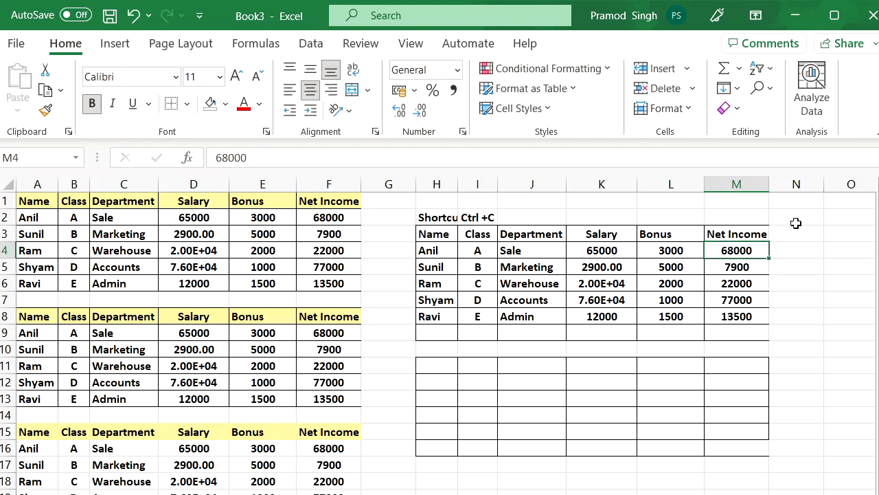
{"action": "left_click", "coordinate": [437, 365]}
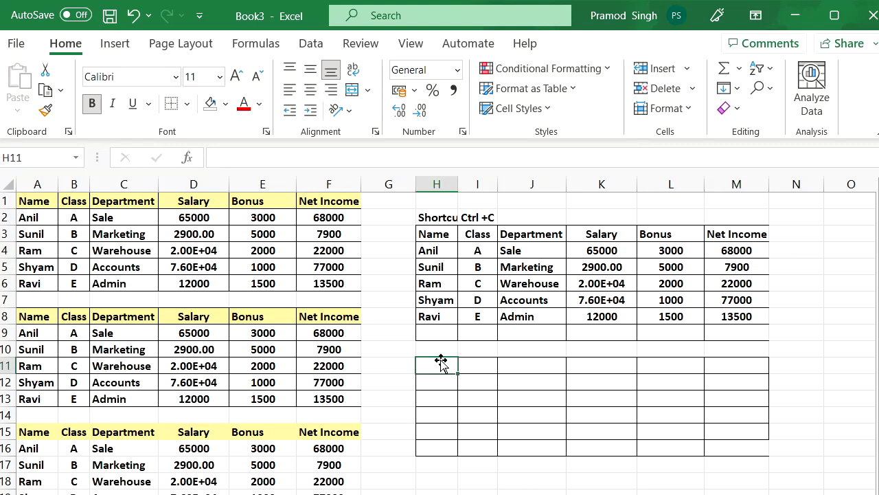
{"action": "left_click_drag", "start_coordinate": [440, 233], "coordinate": [748, 322]}
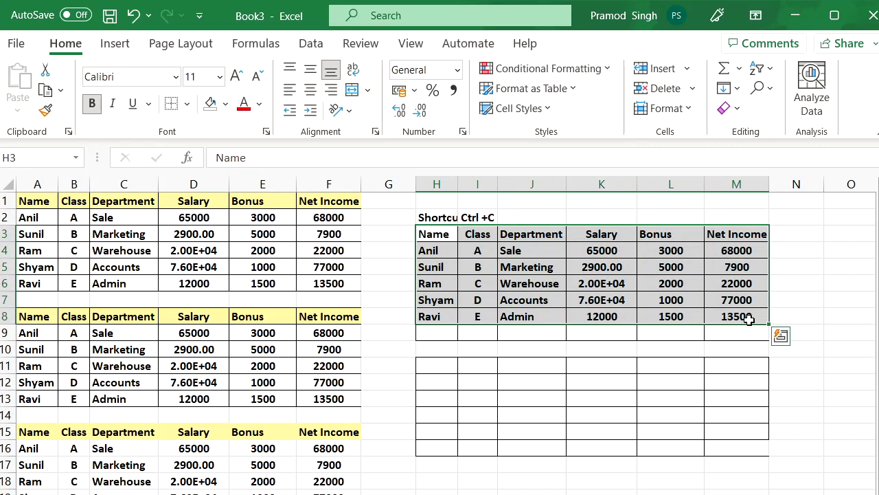
{"action": "left_click", "coordinate": [426, 363]}
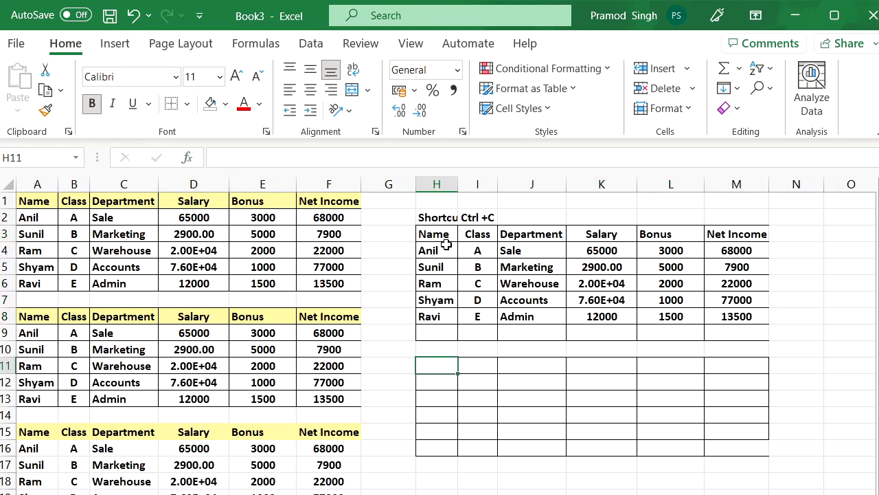
Copy the salary table A1:F6 and paste it at H11 as values with source formatting.
{"action": "left_click_drag", "start_coordinate": [28, 203], "coordinate": [131, 234]}
{"action": "left_click_drag", "start_coordinate": [186, 244], "coordinate": [337, 291]}
{"action": "key", "text": "ctrl+c"}
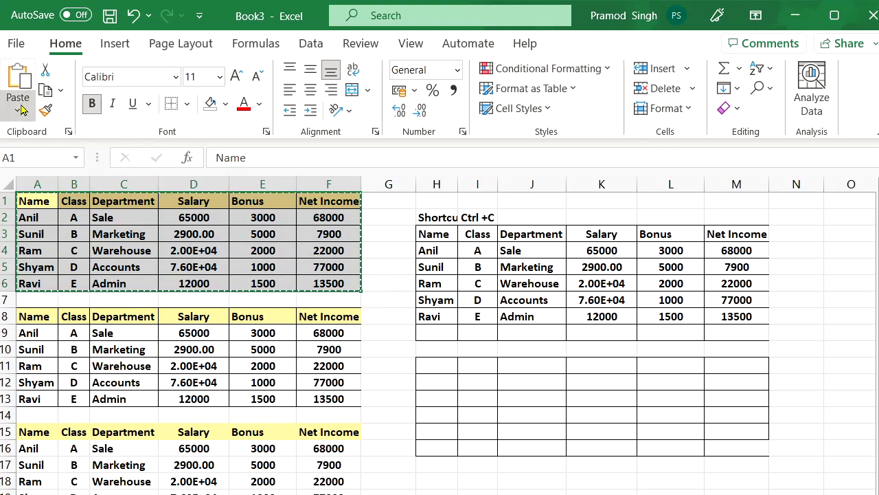
{"action": "left_click", "coordinate": [18, 103]}
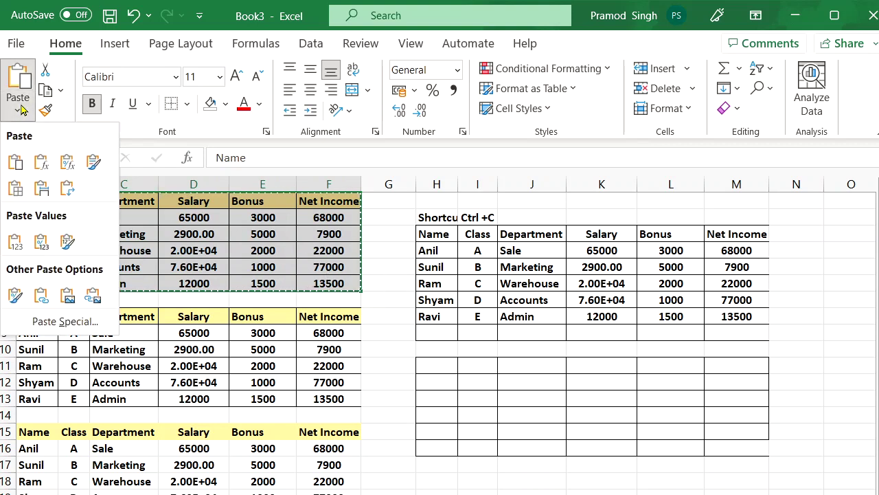
{"action": "left_click", "coordinate": [62, 240]}
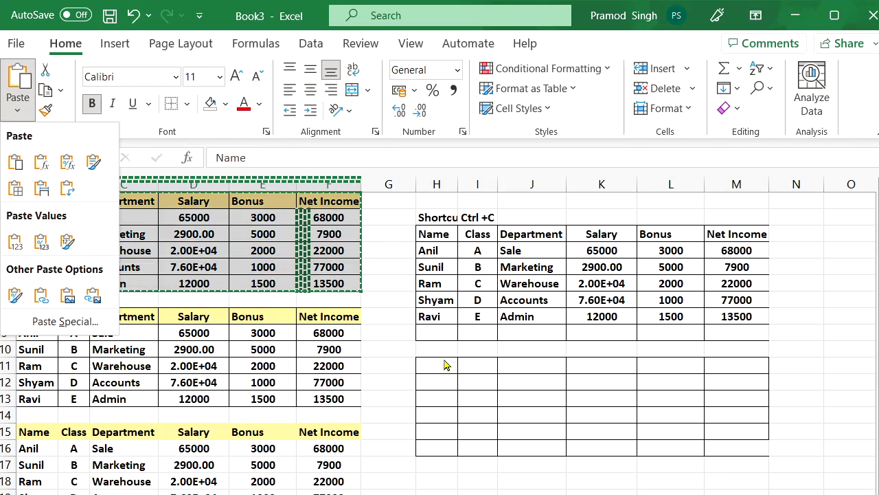
{"action": "left_click", "coordinate": [441, 362]}
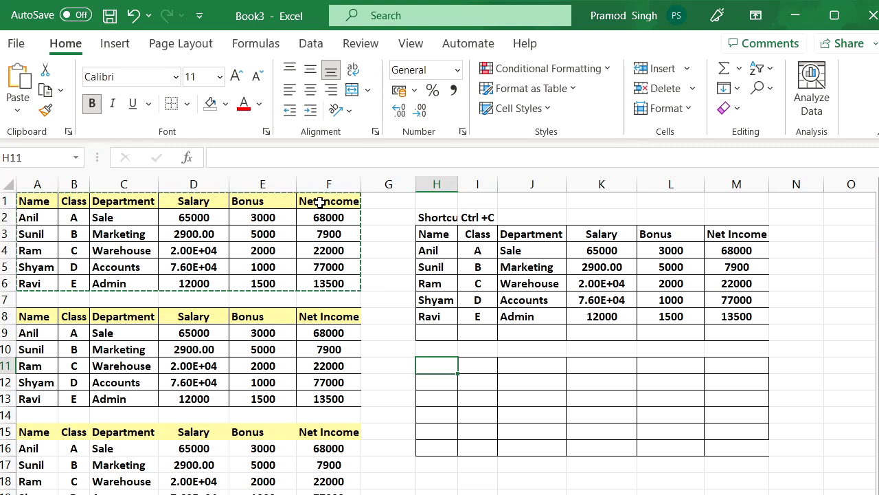
{"action": "left_click", "coordinate": [18, 110]}
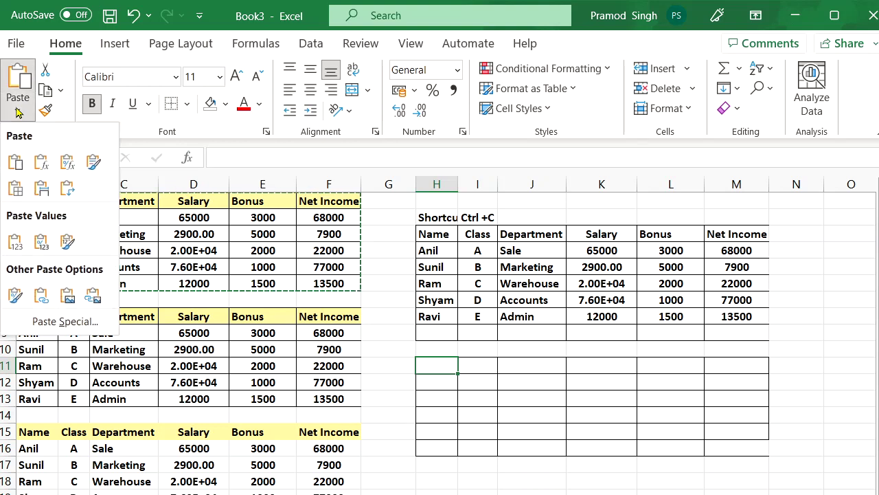
{"action": "left_click", "coordinate": [70, 241]}
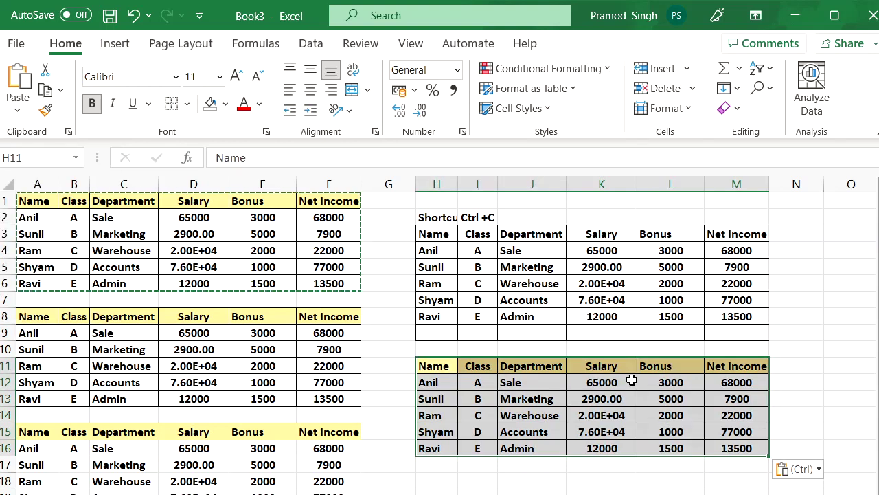
Compare the Salary and Net Income cells of the table pasted at H11 with the source formula in F3.
{"action": "left_click", "coordinate": [632, 381]}
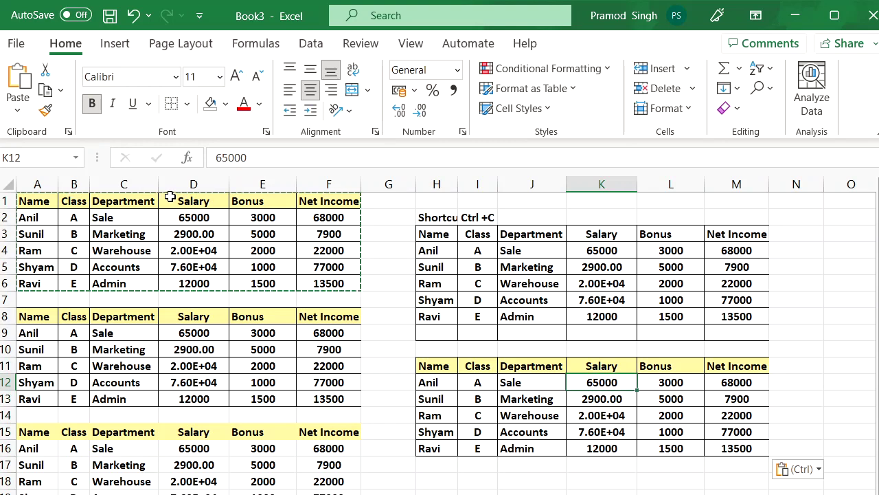
{"action": "left_click", "coordinate": [737, 401]}
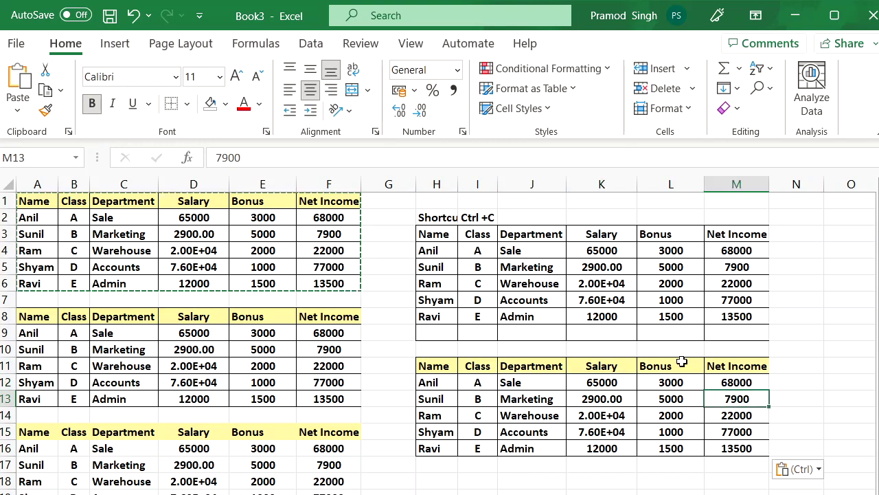
{"action": "left_click", "coordinate": [315, 234]}
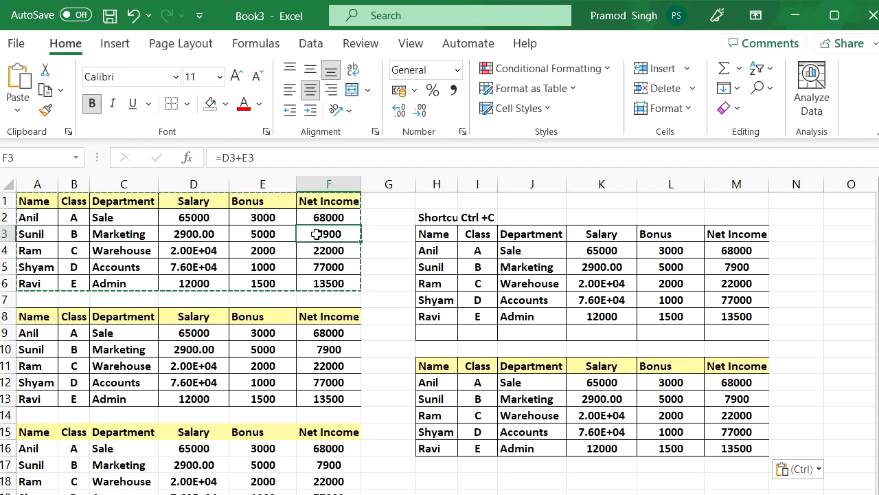
{"action": "left_click", "coordinate": [741, 382]}
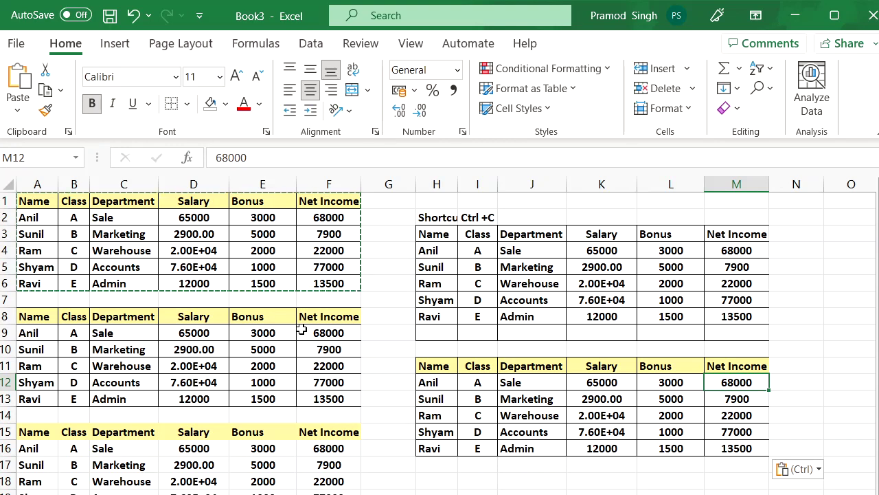
Clear the contents of H3:M16 and remove the yellow fill from those cells.
{"action": "left_click", "coordinate": [428, 233]}
{"action": "mouse_move", "coordinate": [497, 346]}
{"action": "left_mouse_down"}
{"action": "mouse_move", "coordinate": [781, 428]}
{"action": "mouse_move", "coordinate": [754, 452]}
{"action": "left_mouse_up"}
{"action": "key", "text": "Delete"}
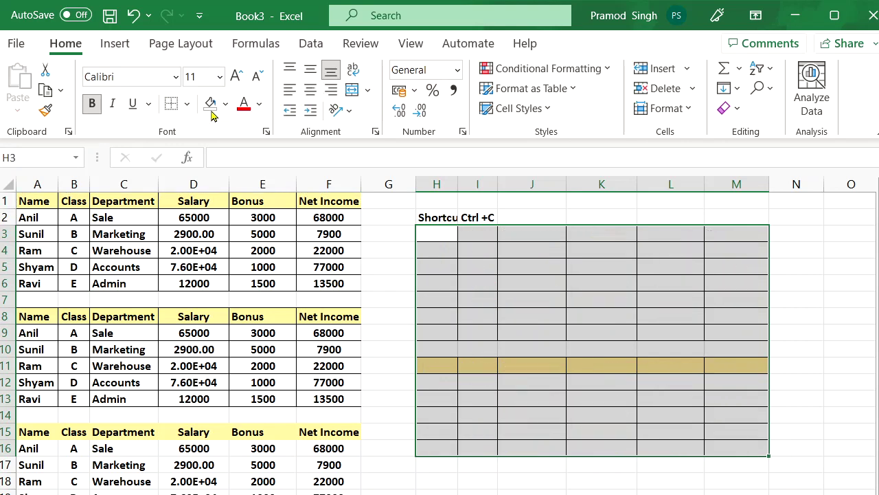
{"action": "left_click", "coordinate": [453, 234]}
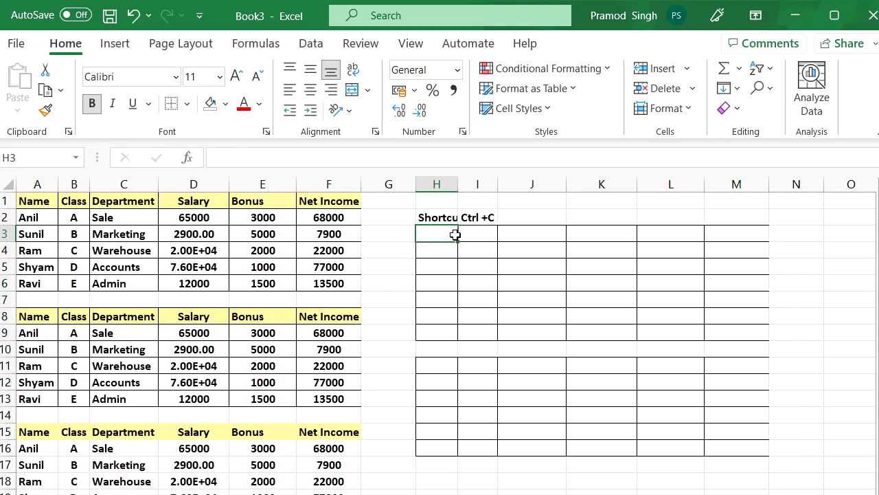
{"action": "key", "text": "ctrl+Home"}
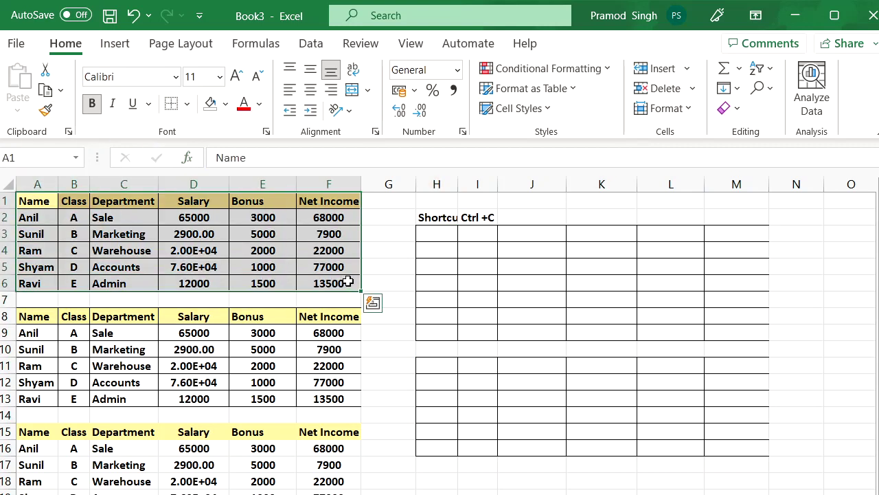
{"action": "key", "text": "ctrl+c"}
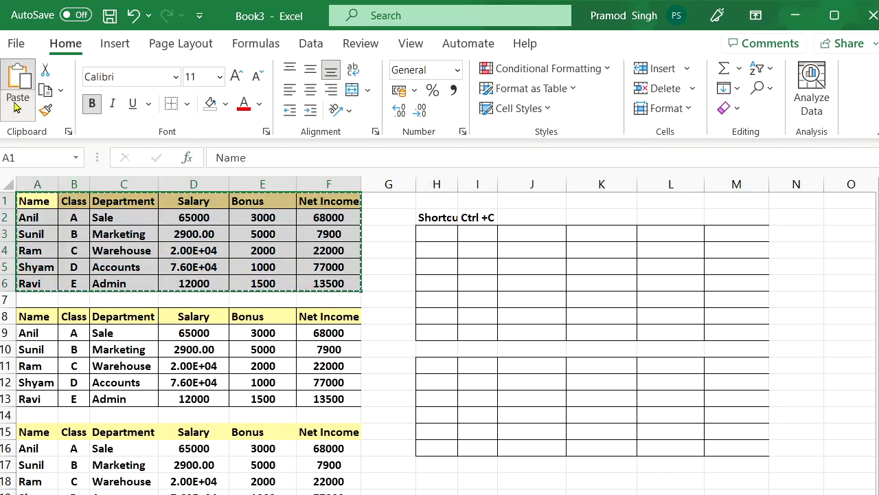
{"action": "left_click", "coordinate": [18, 108]}
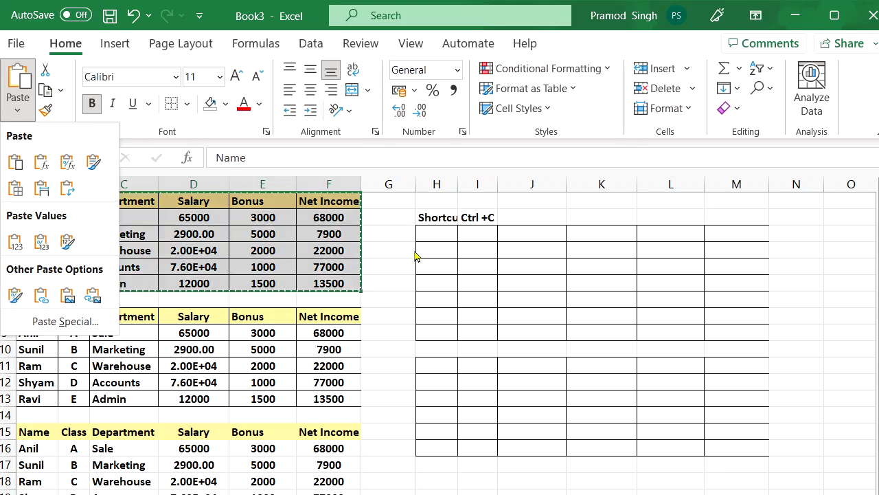
{"action": "left_click", "coordinate": [441, 231]}
{"action": "left_click", "coordinate": [441, 231]}
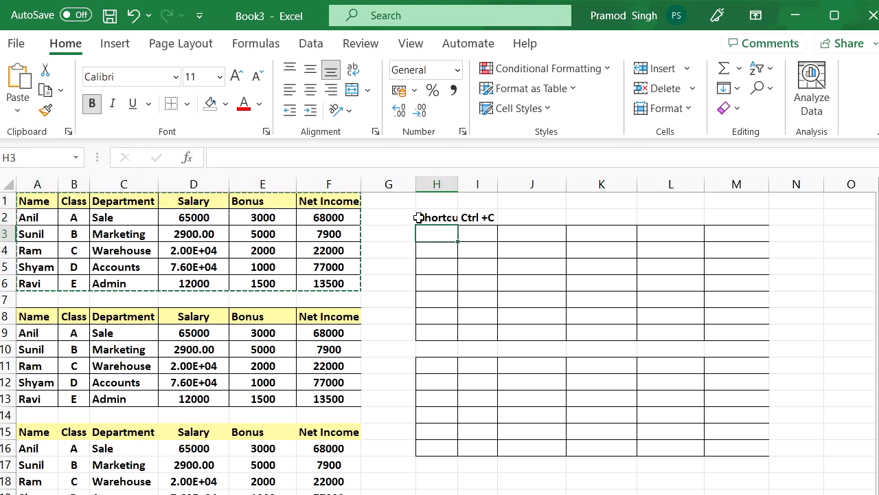
Remove all borders from columns H to M and clear their remaining contents.
{"action": "left_click_drag", "start_coordinate": [437, 184], "coordinate": [756, 247]}
{"action": "left_click", "coordinate": [171, 103]}
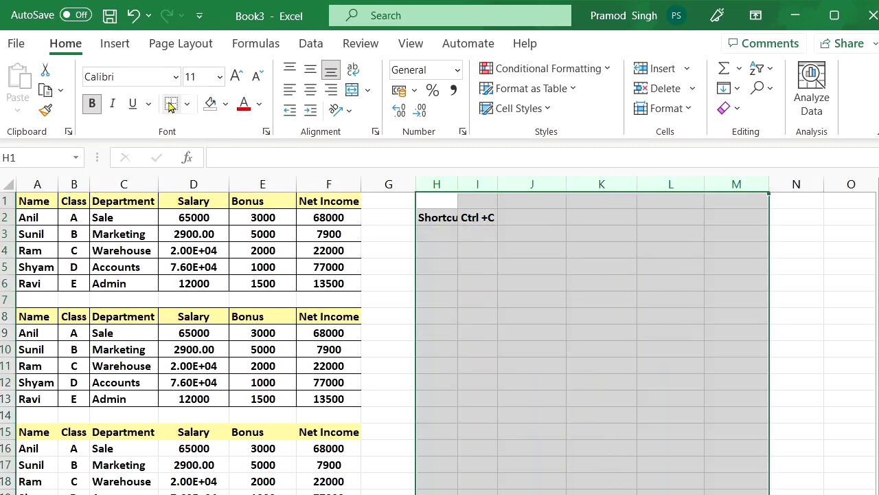
{"action": "key", "text": "Delete"}
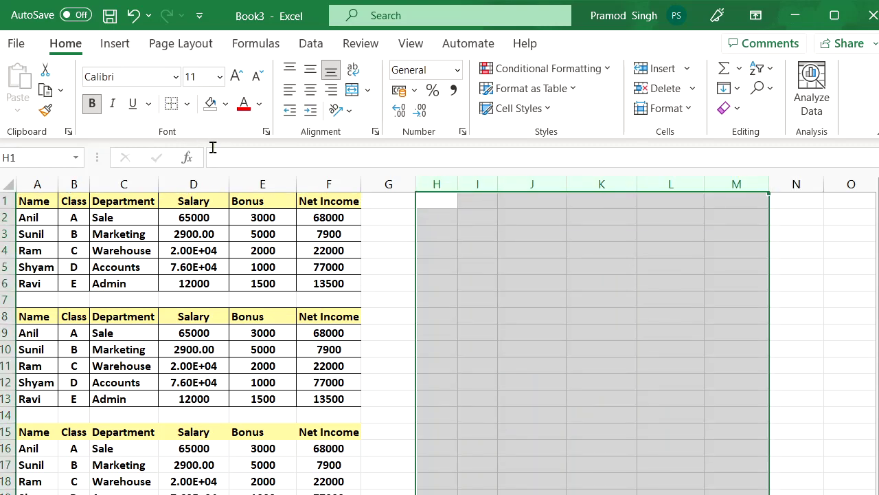
{"action": "left_click", "coordinate": [461, 211]}
Copy the salary table A1:F6 and paste only its formatting at H1.
{"action": "left_click", "coordinate": [31, 202]}
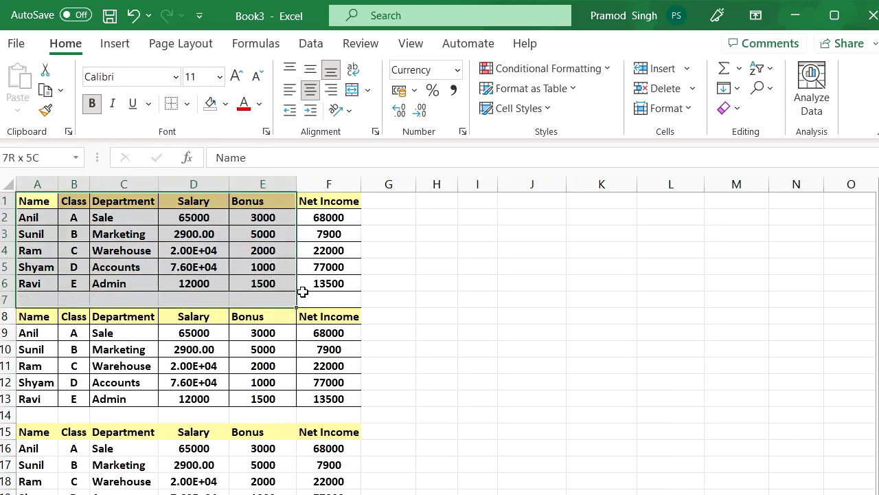
{"action": "left_click_drag", "start_coordinate": [331, 286], "coordinate": [330, 286]}
{"action": "key", "text": "ctrl+c"}
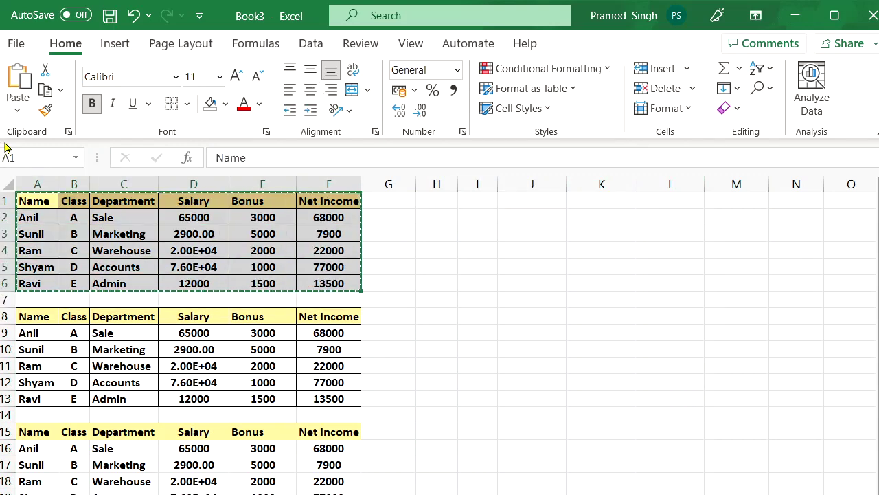
{"action": "left_click", "coordinate": [18, 107]}
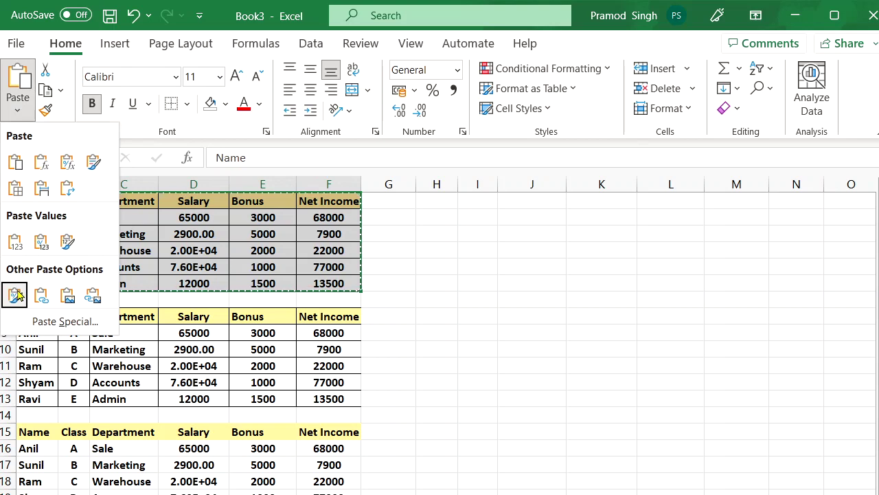
{"action": "left_click", "coordinate": [446, 198]}
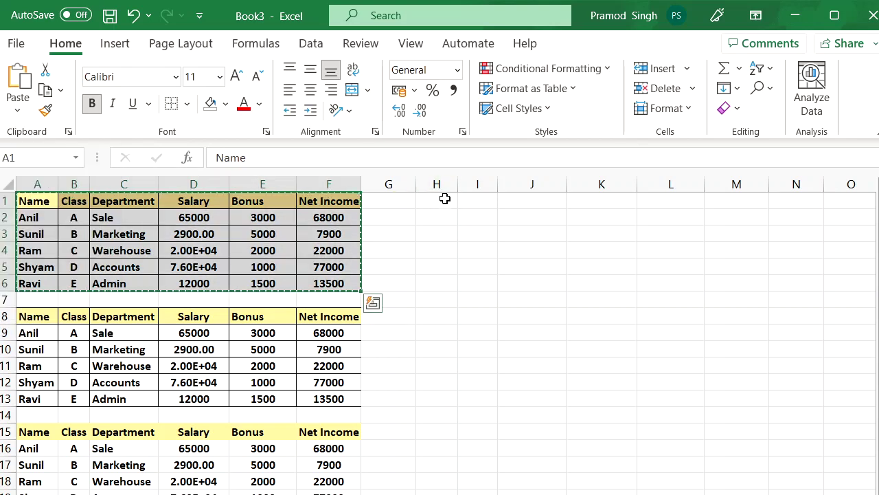
{"action": "left_click", "coordinate": [445, 198]}
{"action": "left_click", "coordinate": [18, 104]}
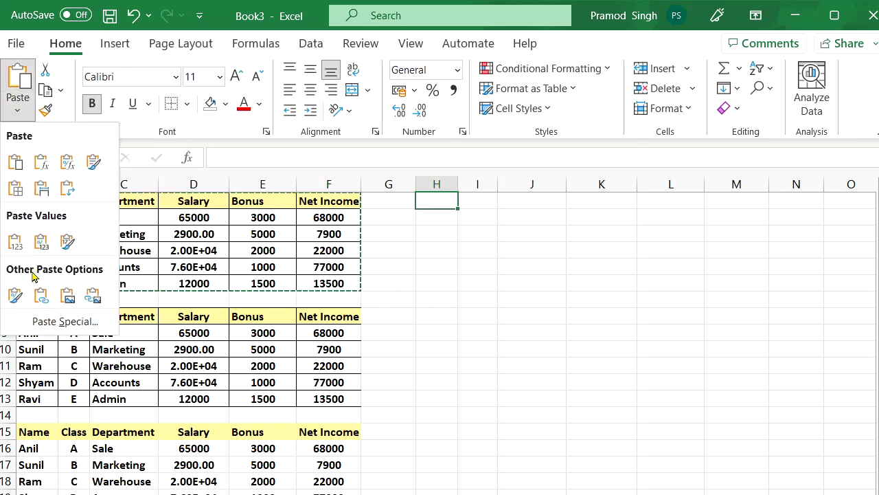
{"action": "left_click", "coordinate": [17, 298]}
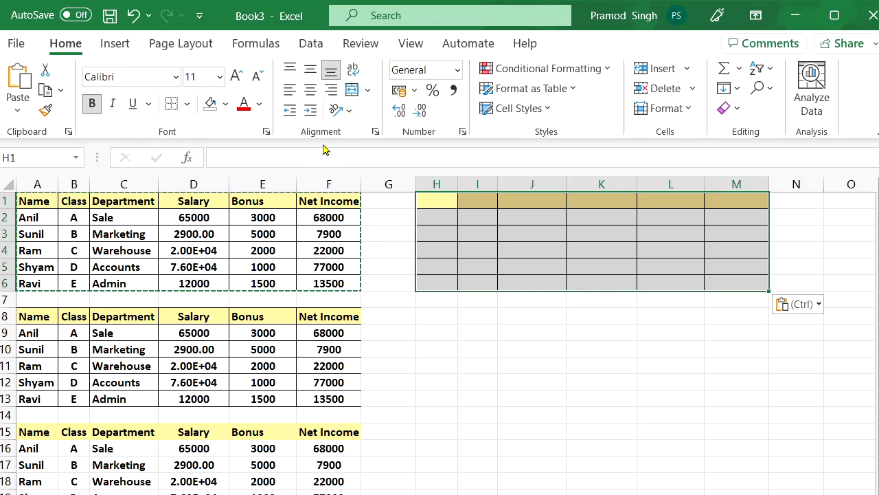
Undo the formatting-only paste at H1 and paste the copied salary table as links at I1.
{"action": "key", "text": "ctrl+z"}
{"action": "left_click", "coordinate": [532, 300]}
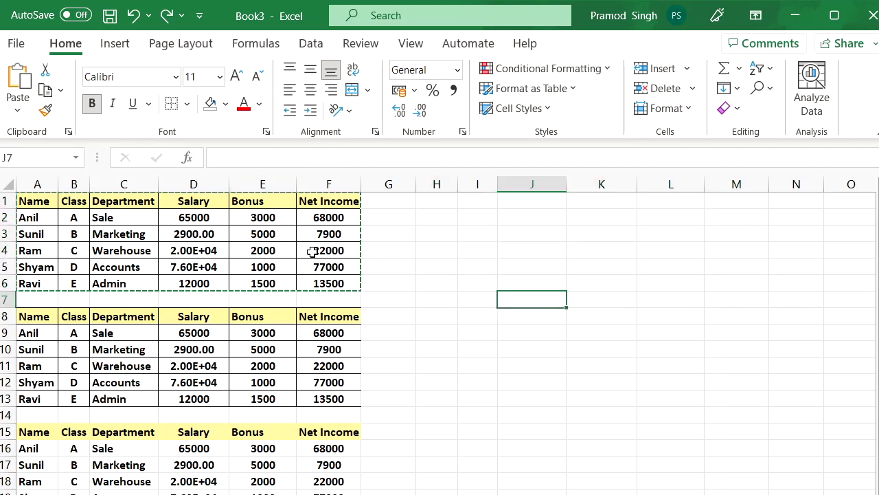
{"action": "left_click", "coordinate": [18, 103]}
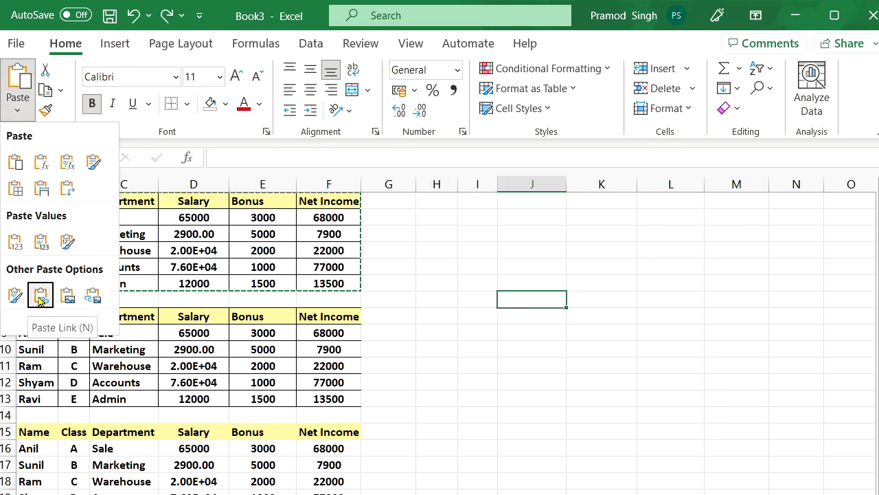
{"action": "left_click", "coordinate": [44, 295]}
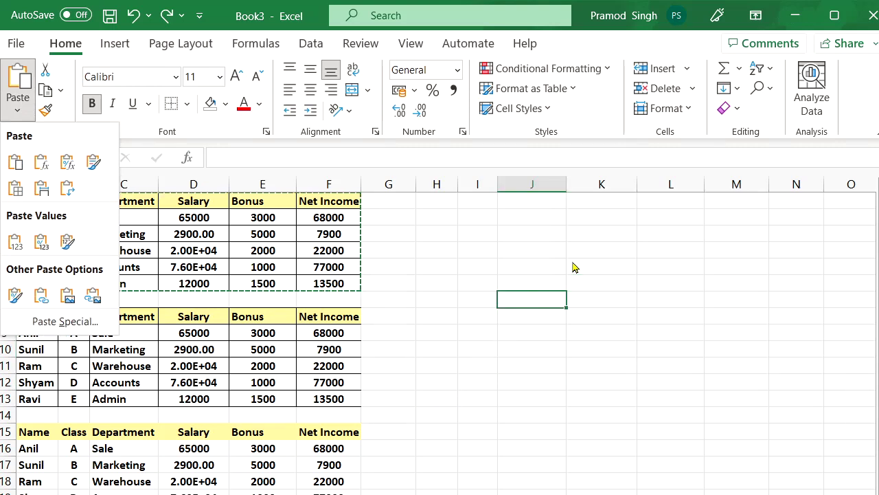
{"action": "left_click", "coordinate": [480, 200]}
{"action": "left_click", "coordinate": [479, 200]}
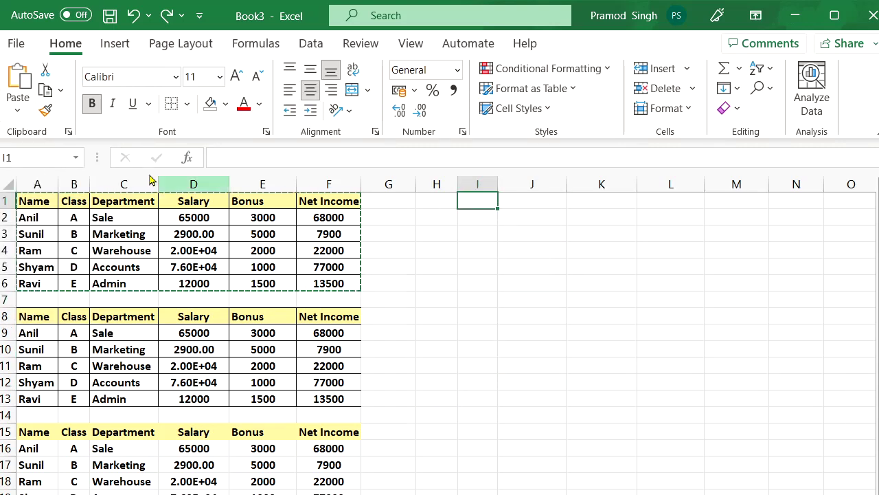
{"action": "left_click", "coordinate": [19, 110]}
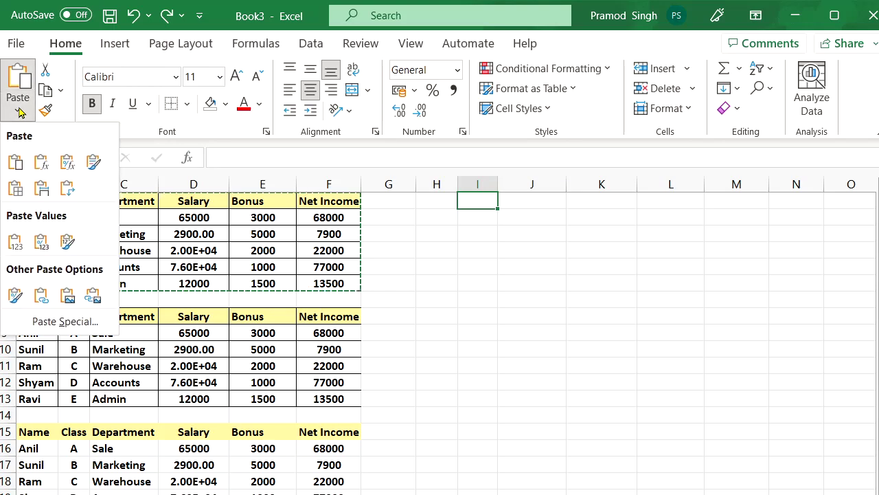
{"action": "left_click", "coordinate": [43, 295]}
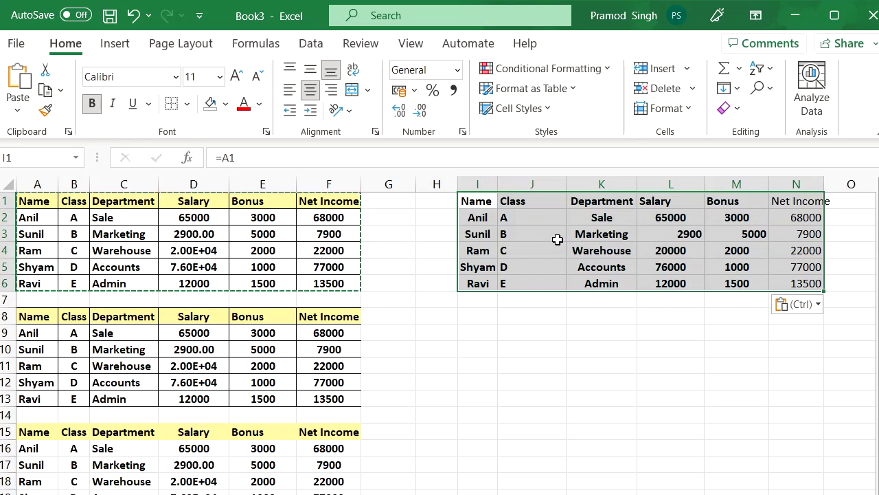
Inspect the link formula in I2 and which source cell it refers to.
{"action": "left_click", "coordinate": [477, 219]}
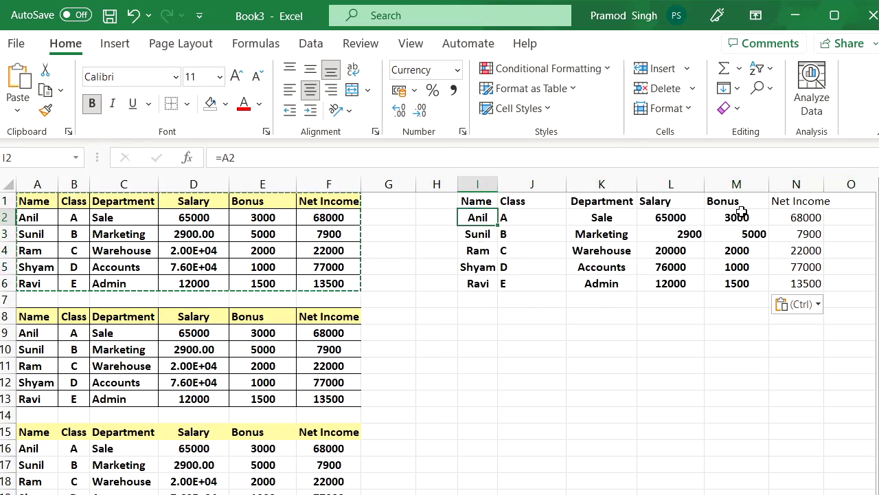
{"action": "key", "text": "F2"}
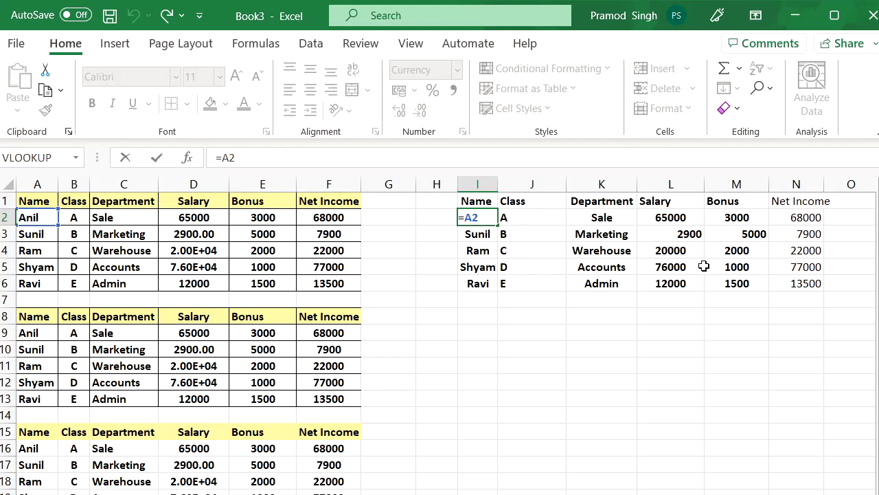
{"action": "key", "text": "Return"}
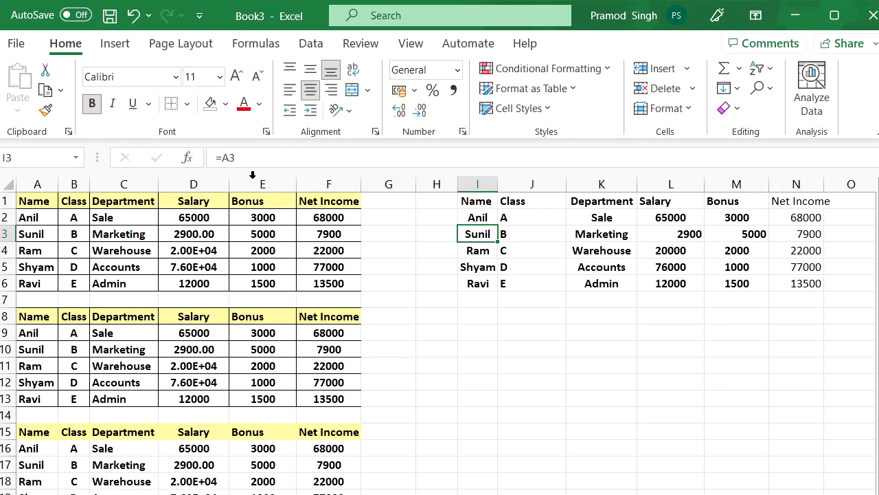
Replace the first employee's name in A2 and check linked cell I2.
{"action": "left_click", "coordinate": [53, 218]}
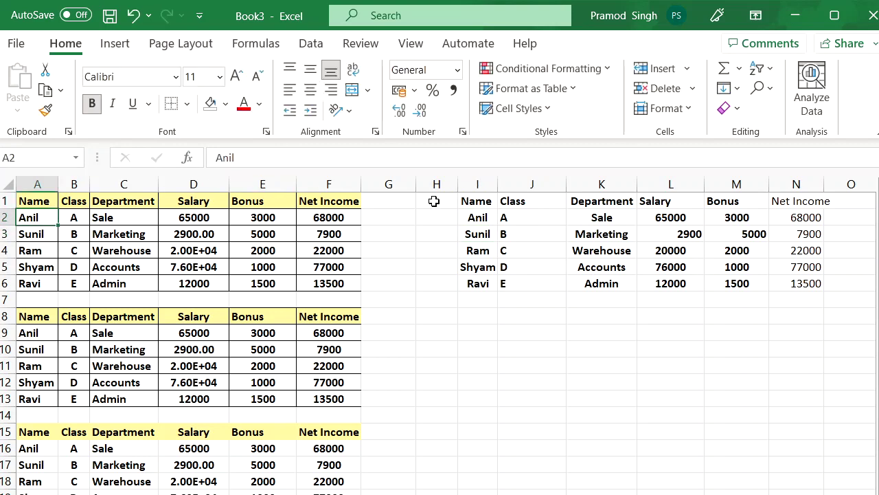
{"action": "type", "text": "Amit"}
{"action": "key", "text": "Return"}
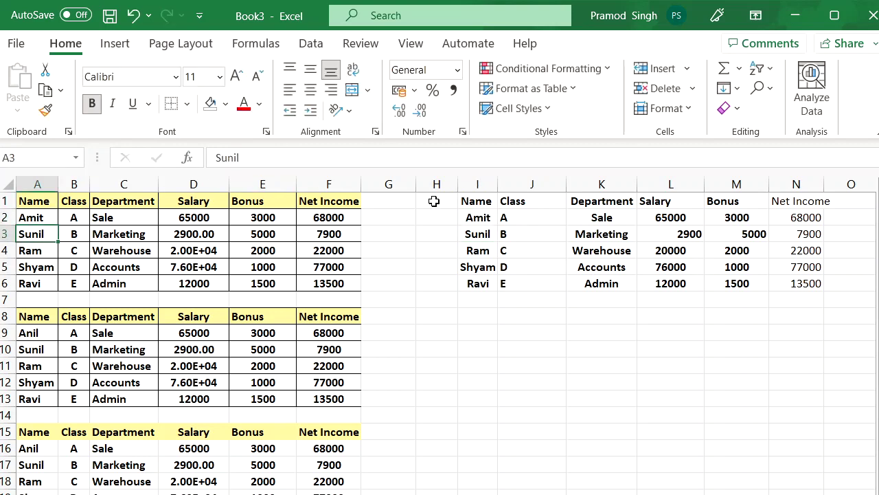
{"action": "left_click", "coordinate": [483, 231]}
{"action": "left_click", "coordinate": [481, 218]}
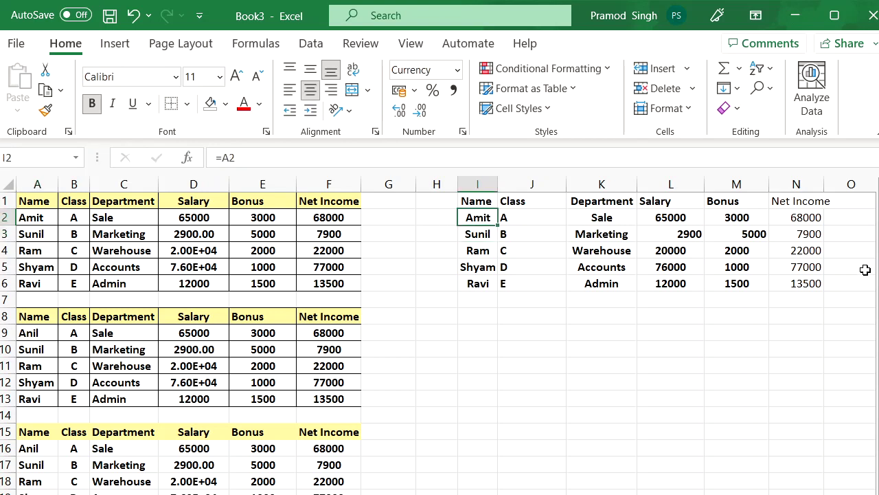
Set the department in C2 to Collection and check linked cell K2.
{"action": "left_click", "coordinate": [118, 220]}
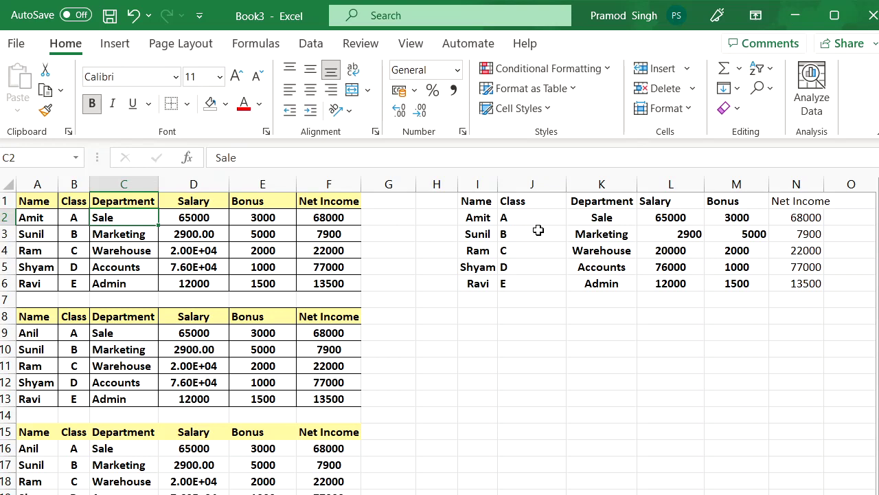
{"action": "type", "text": "Collection"}
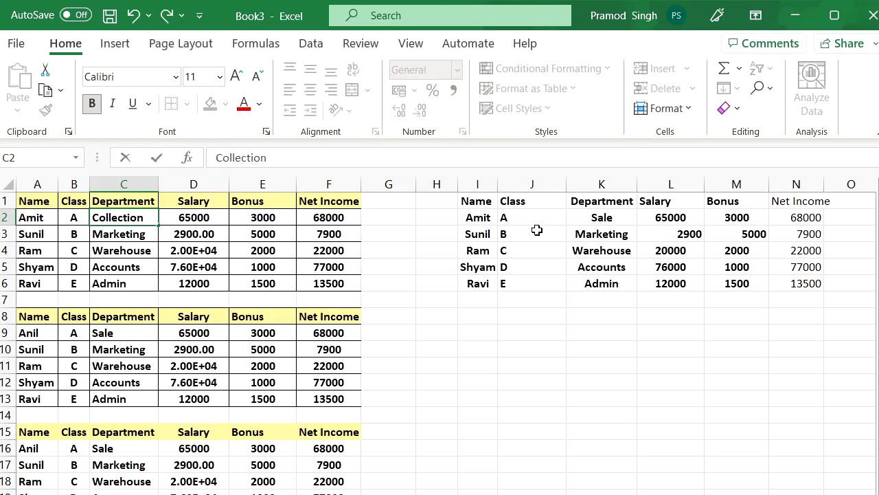
{"action": "key", "text": "Return"}
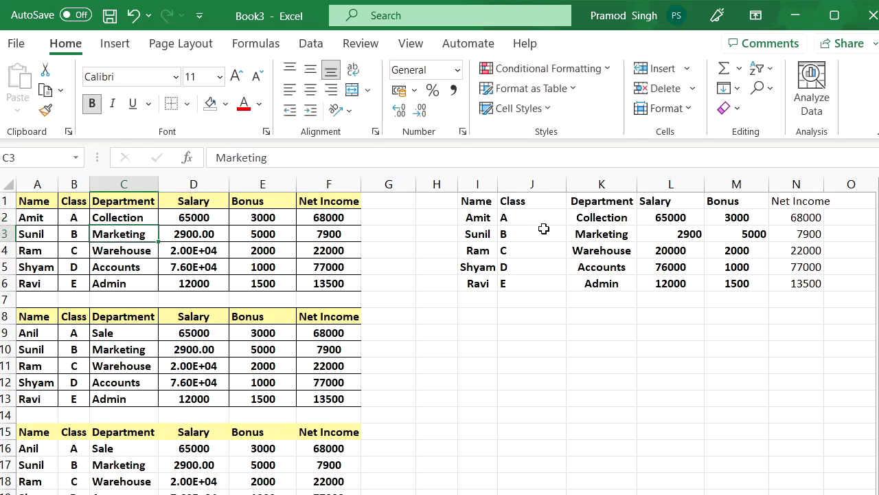
{"action": "left_click", "coordinate": [573, 222]}
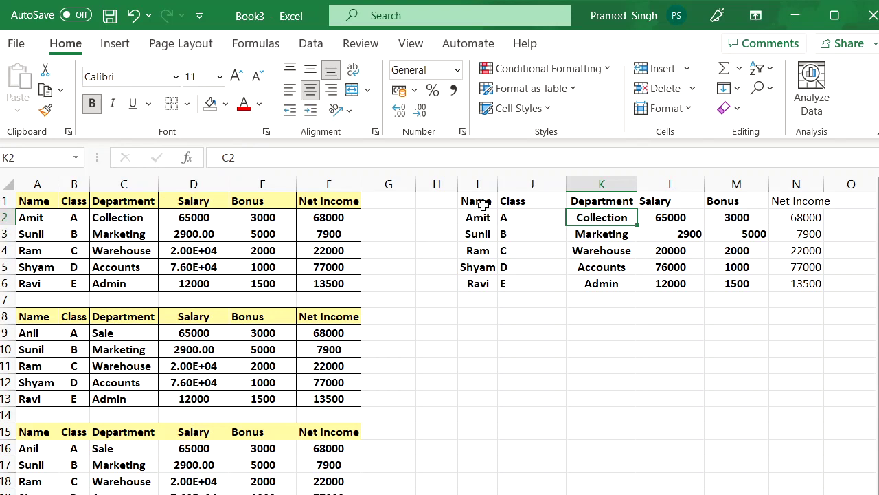
Compare the linked table in I1:N6 with the source table, checking cells A2 and K2.
{"action": "left_click_drag", "start_coordinate": [483, 200], "coordinate": [785, 287]}
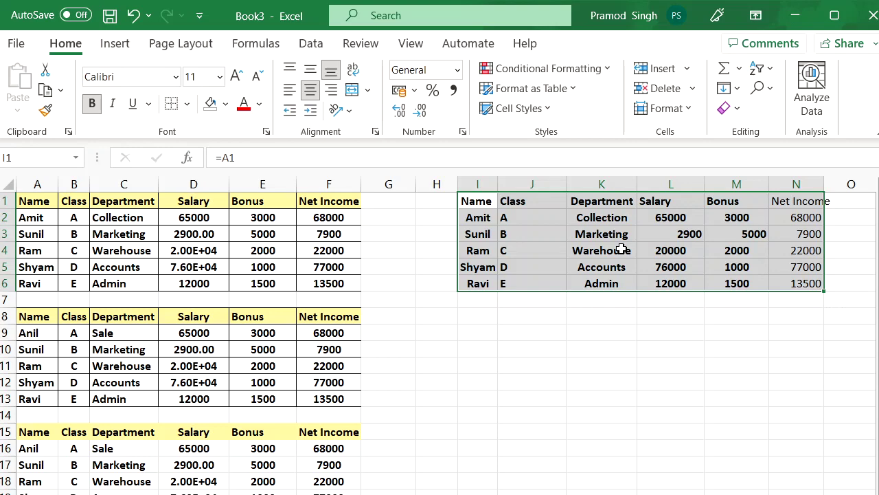
{"action": "left_click", "coordinate": [43, 220]}
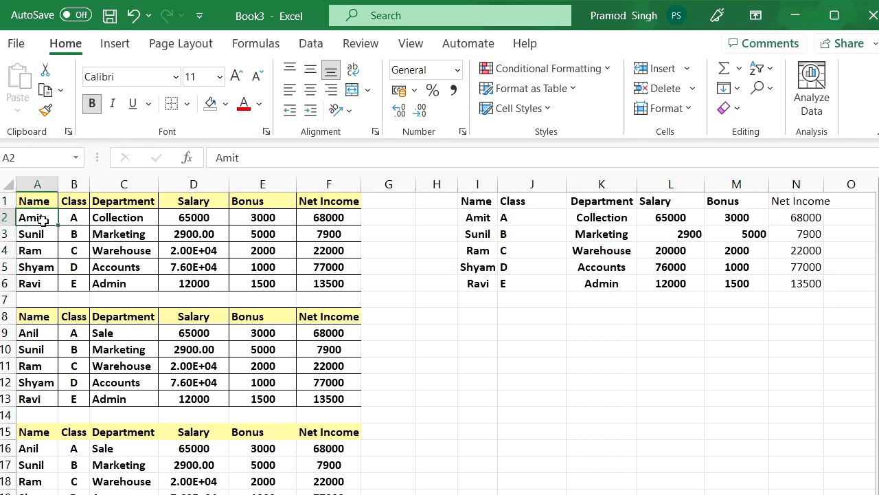
{"action": "left_click", "coordinate": [595, 220]}
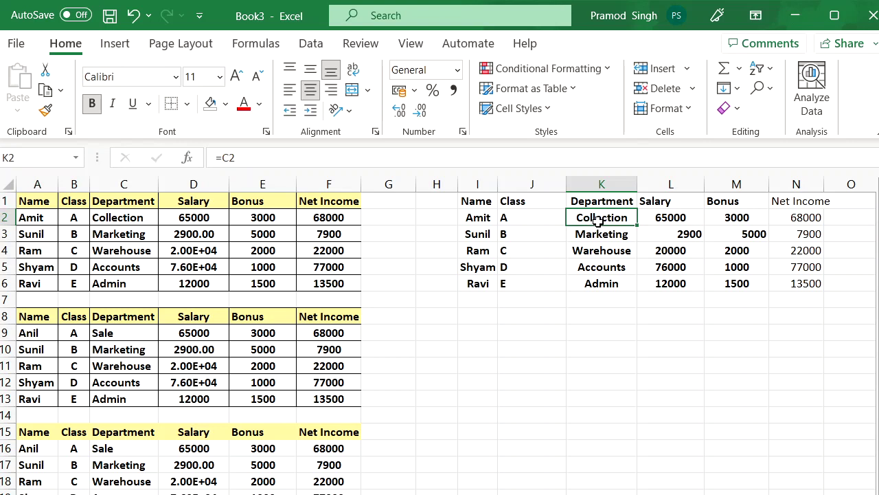
Copy the source table A1:F6 and preview the Paste Link option without pasting.
{"action": "left_click_drag", "start_coordinate": [20, 201], "coordinate": [323, 289]}
{"action": "key", "text": "ctrl+c"}
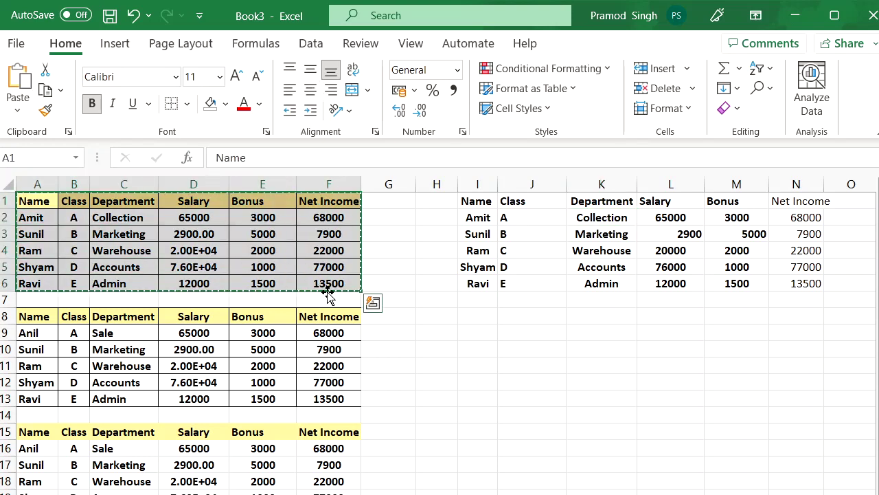
{"action": "left_click", "coordinate": [17, 114]}
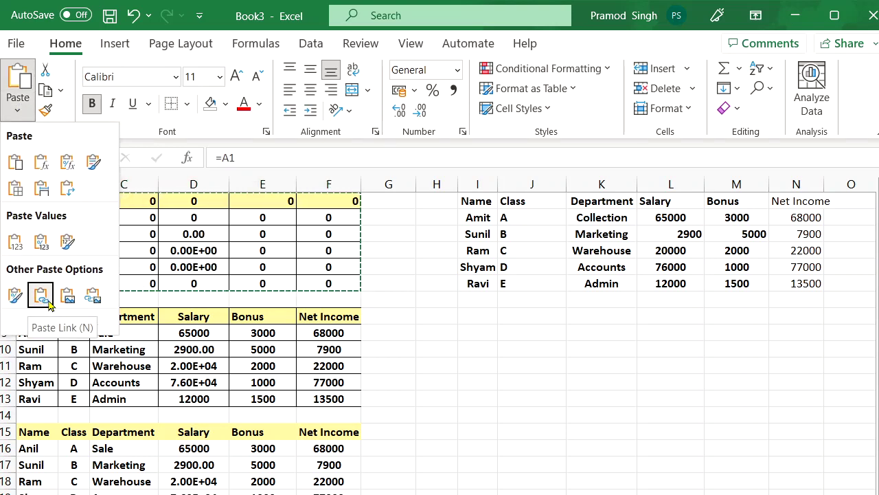
{"action": "left_click", "coordinate": [546, 232]}
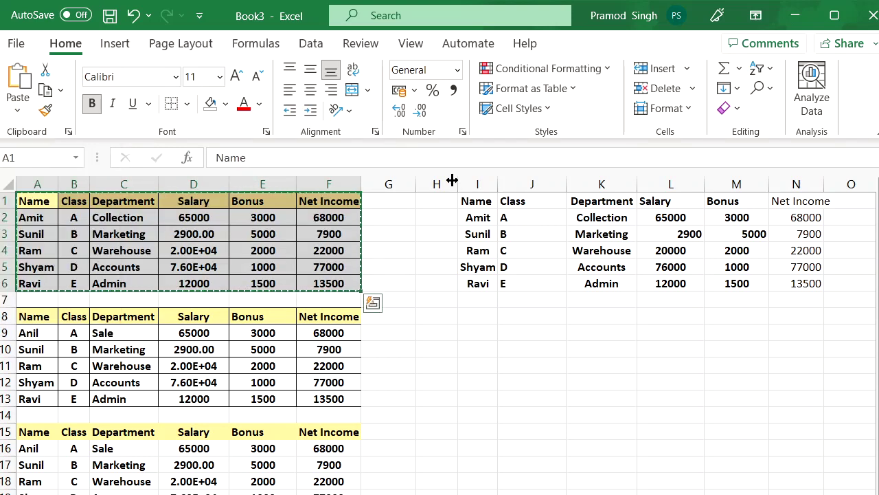
Clear the linked table from I1:N6.
{"action": "left_click_drag", "start_coordinate": [477, 202], "coordinate": [810, 289]}
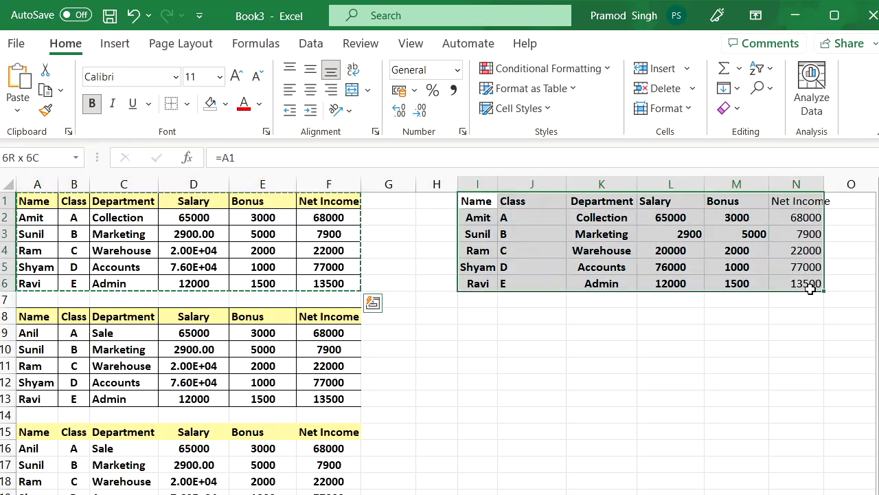
{"action": "key", "text": "ctrl+v"}
{"action": "key", "text": "Delete"}
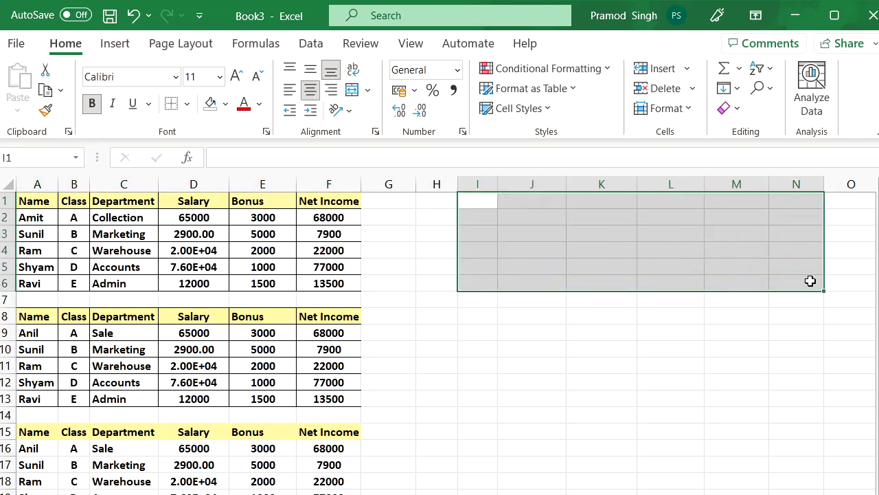
Enter the formula =A1 in cell I1 to link it manually to the source table's first header.
{"action": "key", "text": "Up"}
{"action": "type", "text": "="}
{"action": "key", "text": "Left"}
{"action": "key", "text": "Left"}
{"action": "key", "text": "Left"}
{"action": "key", "text": "Left"}
{"action": "key", "text": "Left"}
{"action": "key", "text": "Left"}
{"action": "key", "text": "Left"}
{"action": "key", "text": "Left"}
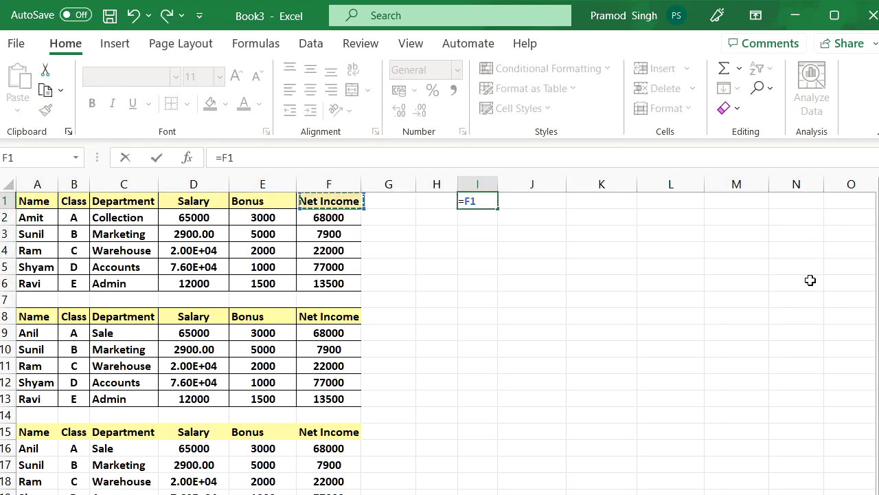
{"action": "key", "text": "Return"}
{"action": "key", "text": "Up"}
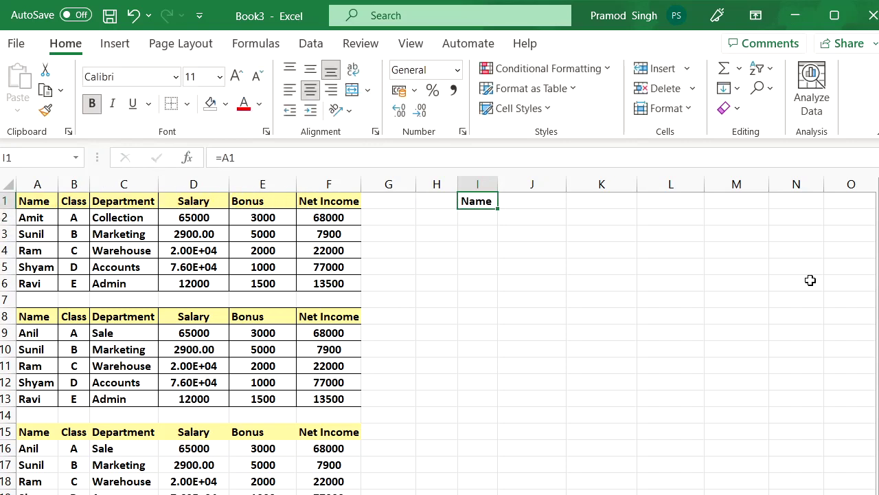
Copy the link formula from I1 into the range I1:M6.
{"action": "key", "text": "shift+Right"}
{"action": "key", "text": "shift+Right"}
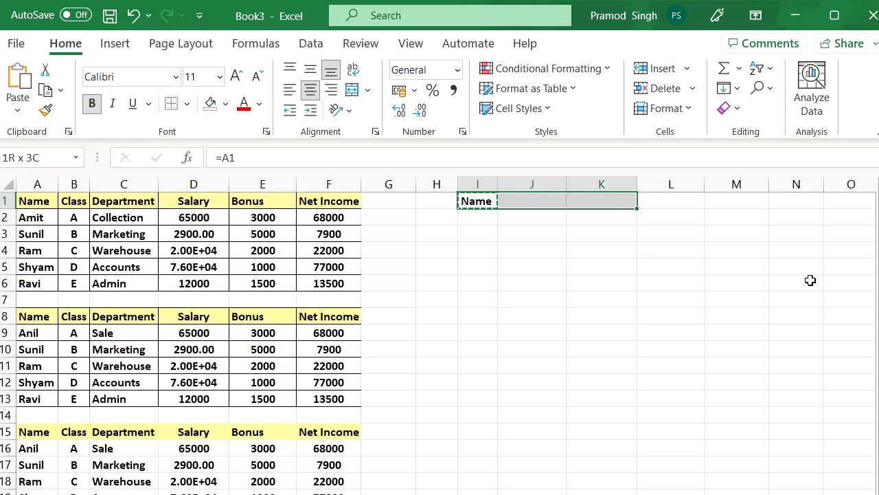
{"action": "key", "text": "shift+Right"}
{"action": "key", "text": "shift+Right"}
{"action": "key", "text": "shift+Down"}
{"action": "key", "text": "shift+Down"}
{"action": "key", "text": "shift+Down"}
{"action": "key", "text": "shift+Down"}
{"action": "key", "text": "shift+Down"}
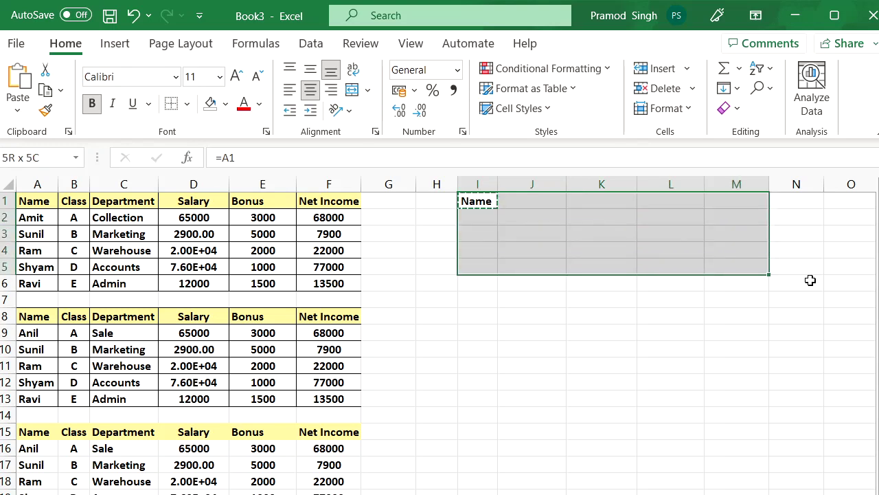
{"action": "key", "text": "ctrl+v"}
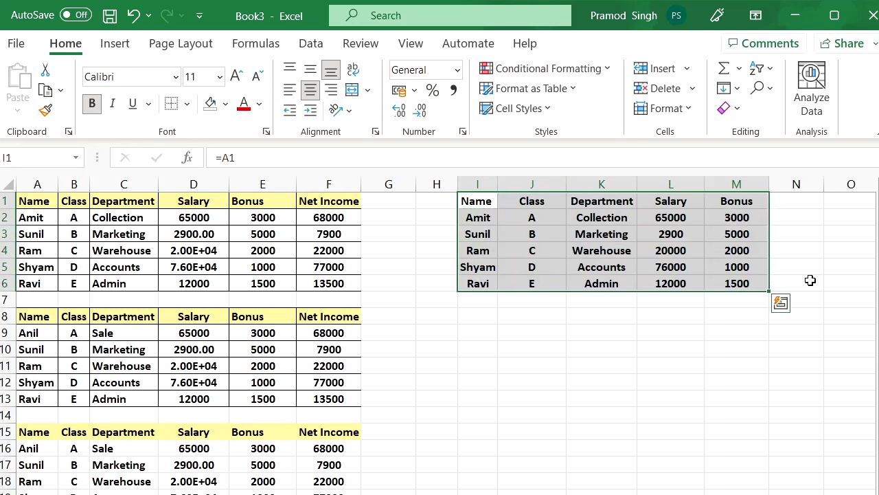
Fill the header link formula from I1 across to N1 to include the Net Income header.
{"action": "key", "text": "Up"}
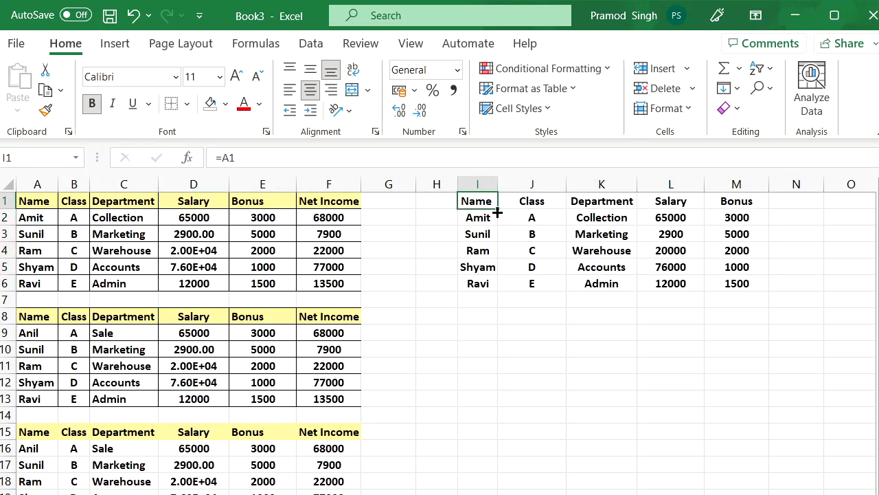
{"action": "key", "text": "shift+Right"}
{"action": "key", "text": "shift+Right"}
{"action": "key", "text": "shift+Right"}
{"action": "key", "text": "shift+Right"}
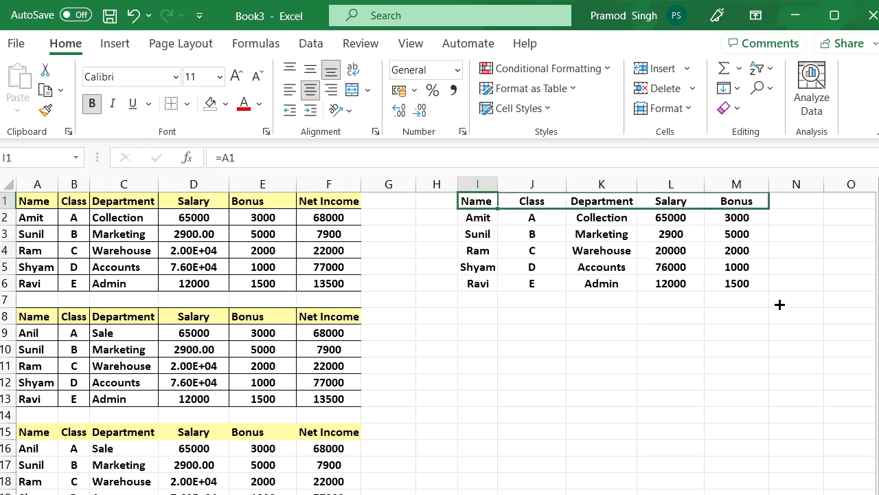
{"action": "key", "text": "shift+Right"}
{"action": "key", "text": "shift+Left"}
{"action": "key", "text": "shift+Right"}
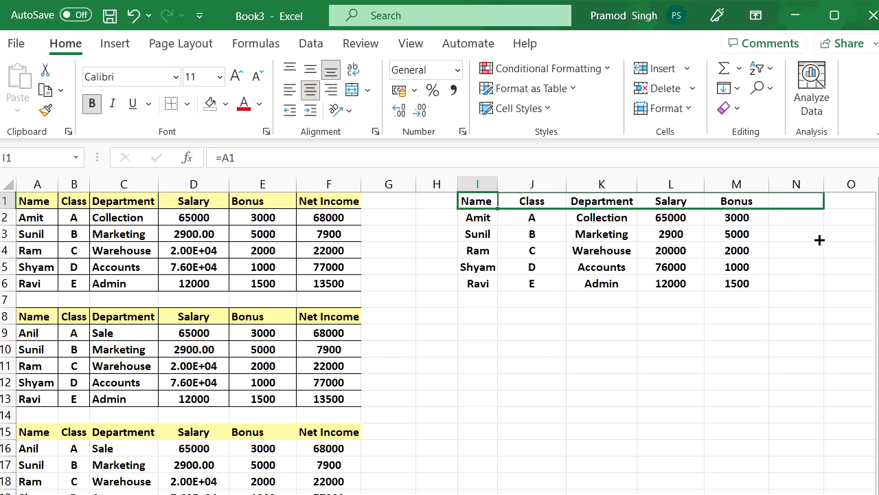
{"action": "key", "text": "ctrl+r"}
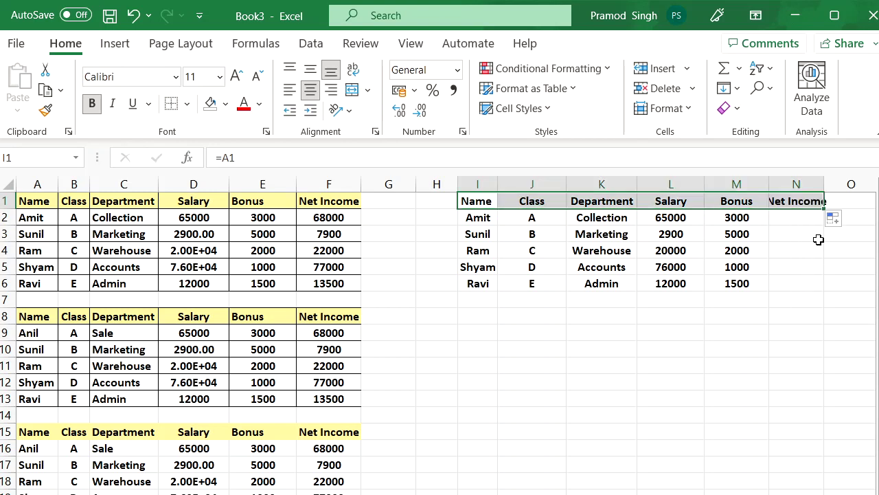
Examine the link formulas in the header cells across row 1 up to N1.
{"action": "key", "text": "Down"}
{"action": "key", "text": "Up"}
{"action": "key", "text": "Right"}
{"action": "key", "text": "Right"}
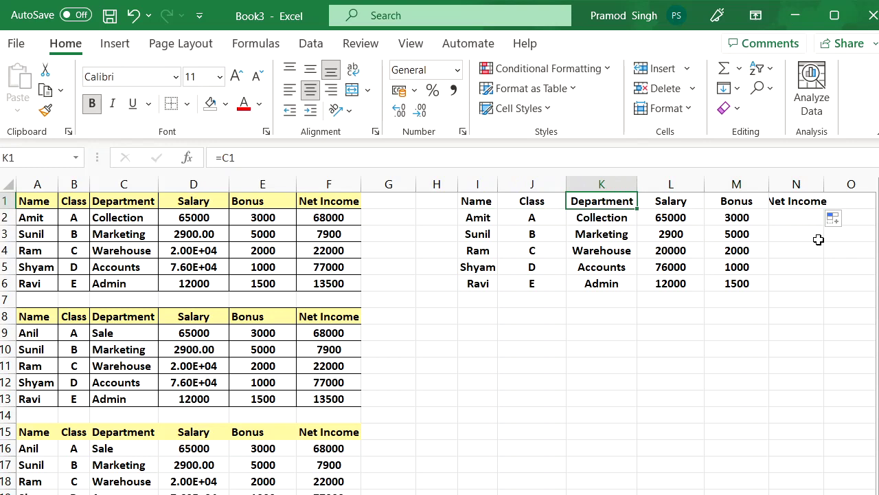
{"action": "key", "text": "Right"}
{"action": "key", "text": "Right"}
{"action": "key", "text": "Right"}
{"action": "key", "text": "Left"}
{"action": "key", "text": "Right"}
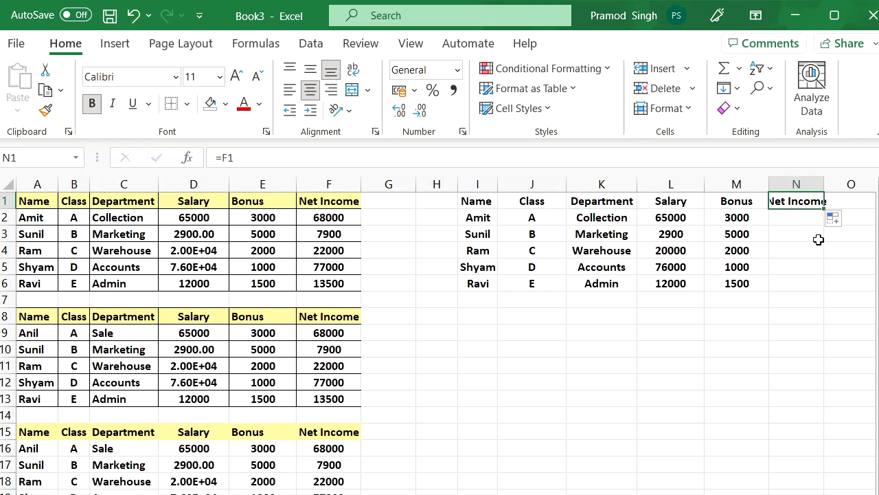
Fill the header link formulas in I1:N1 down through row 6 to complete the linked table with Net Income values.
{"action": "key", "text": "Left"}
{"action": "key", "text": "Left"}
{"action": "key", "text": "Left"}
{"action": "key", "text": "Left"}
{"action": "key", "text": "Left"}
{"action": "key", "text": "shift+Right"}
{"action": "key", "text": "shift+Right"}
{"action": "key", "text": "shift+Right"}
{"action": "key", "text": "shift+Right"}
{"action": "key", "text": "shift+Right"}
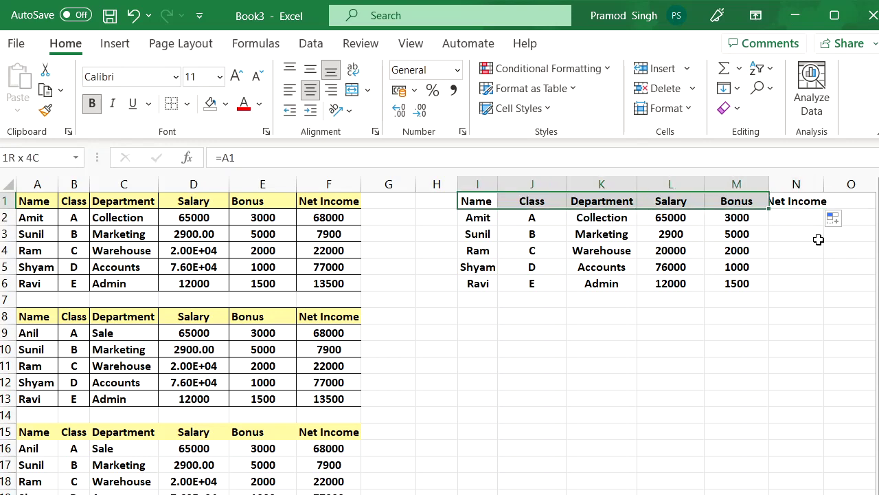
{"action": "key", "text": "ctrl+shift+Down"}
{"action": "key", "text": "ctrl+d"}
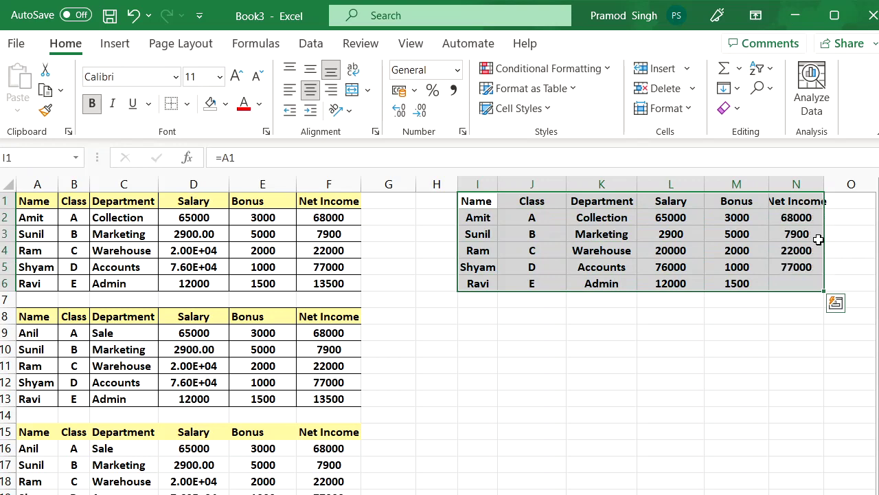
{"action": "key", "text": "Up"}
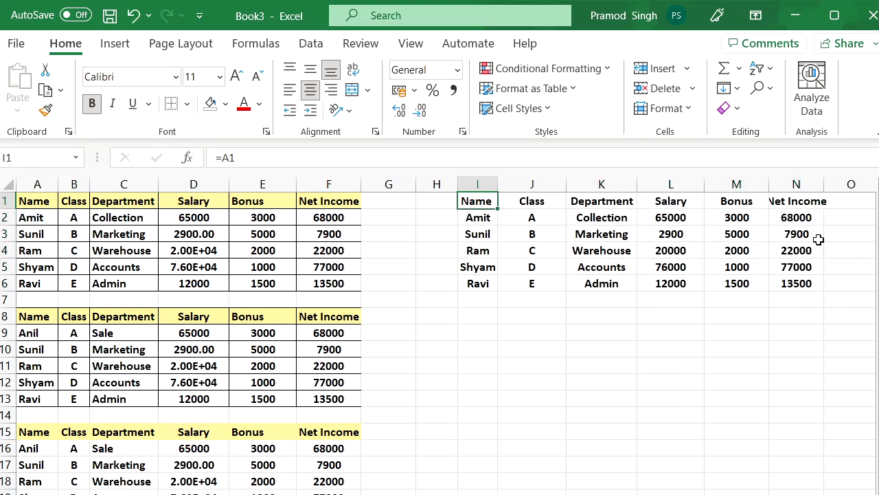
{"action": "left_click", "coordinate": [495, 218]}
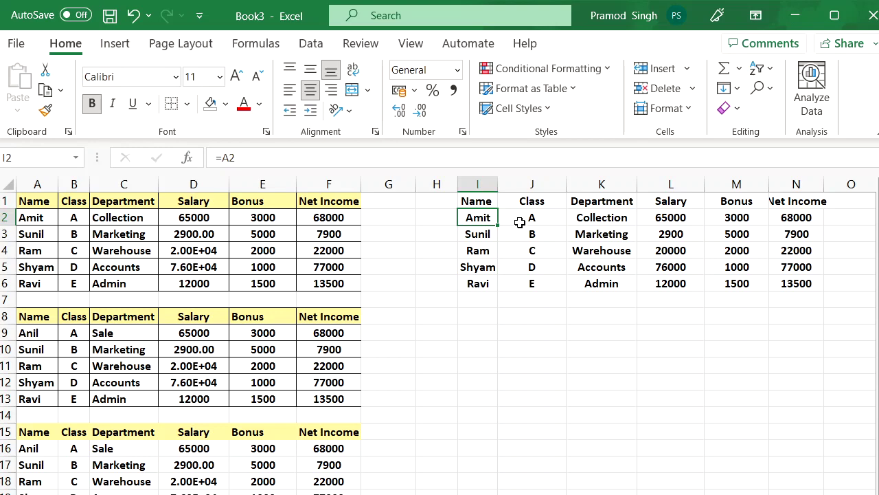
Undo the last fills of the link formulas and clear the contents of the range I1:M6.
{"action": "key", "text": "ctrl+z"}
{"action": "key", "text": "ctrl+z"}
{"action": "key", "text": "ctrl+z"}
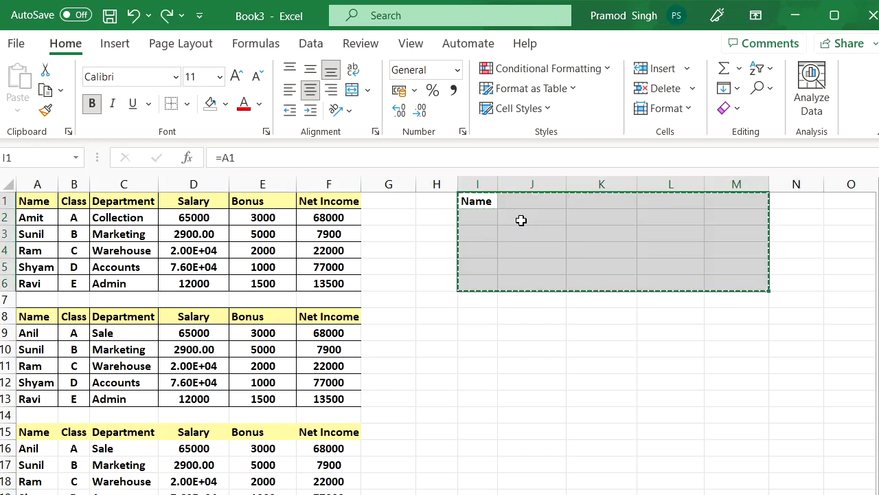
{"action": "key", "text": "Delete"}
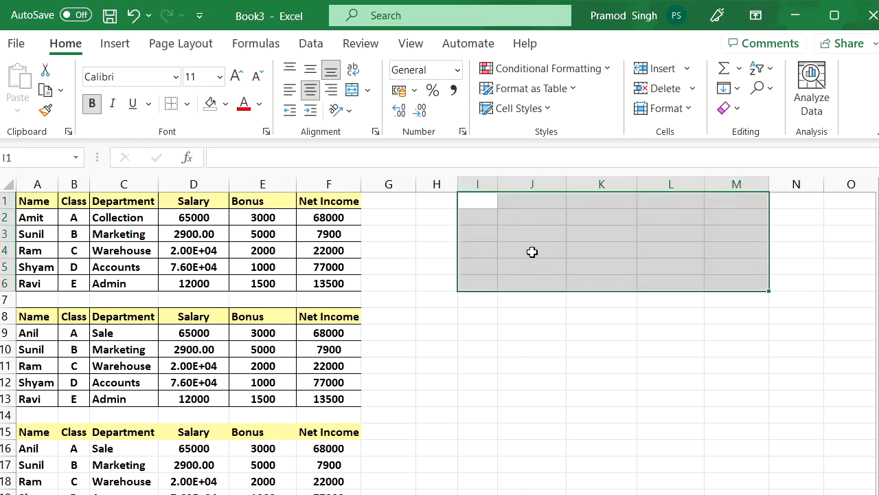
{"action": "left_click", "coordinate": [531, 251]}
Copy the source table A1:F6 and paste it as a picture at cell J1.
{"action": "left_click_drag", "start_coordinate": [26, 202], "coordinate": [327, 289]}
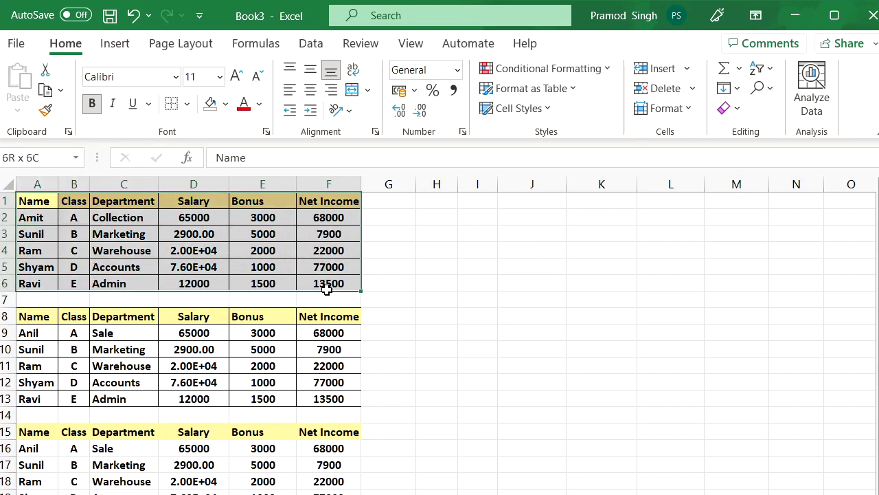
{"action": "key", "text": "ctrl+c"}
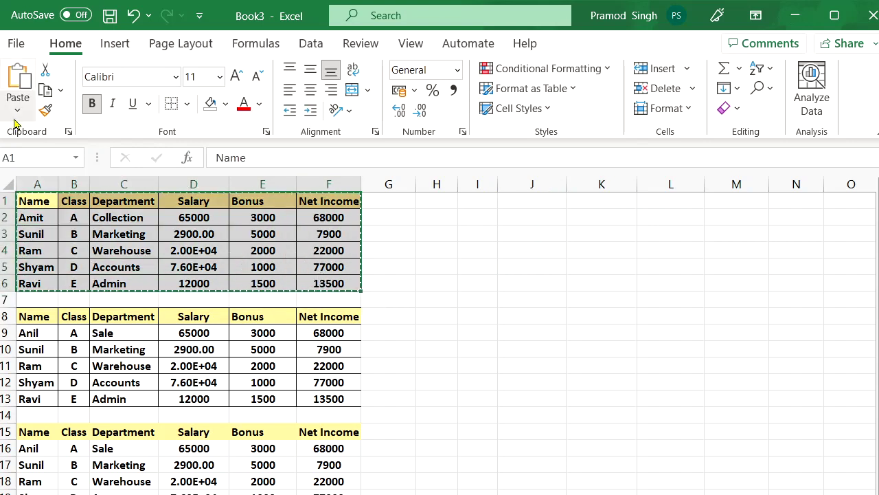
{"action": "left_click", "coordinate": [18, 109]}
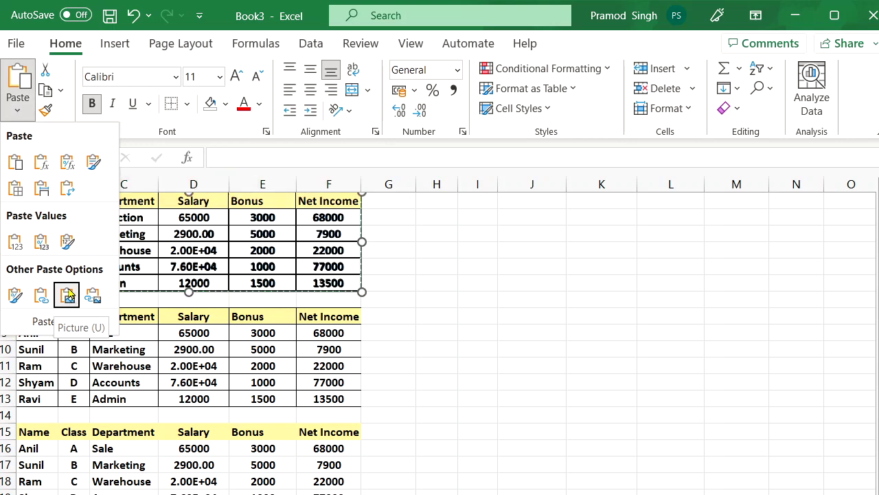
{"action": "left_click", "coordinate": [520, 205]}
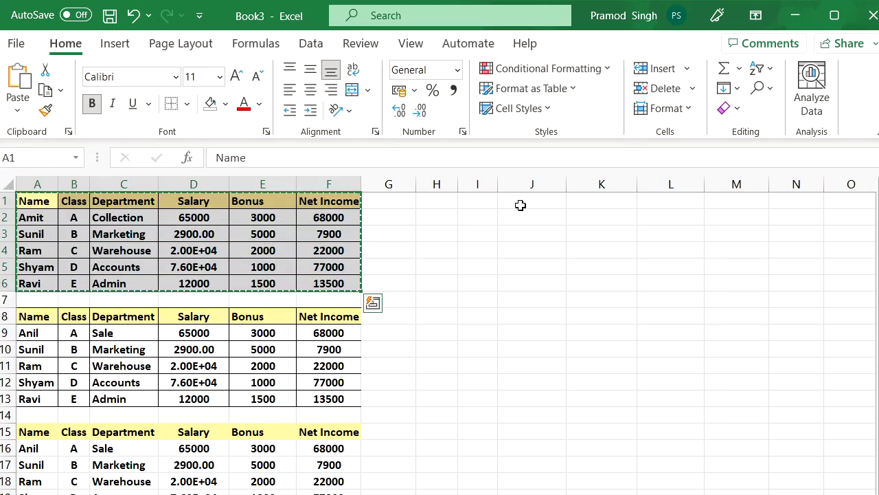
{"action": "left_click", "coordinate": [520, 205]}
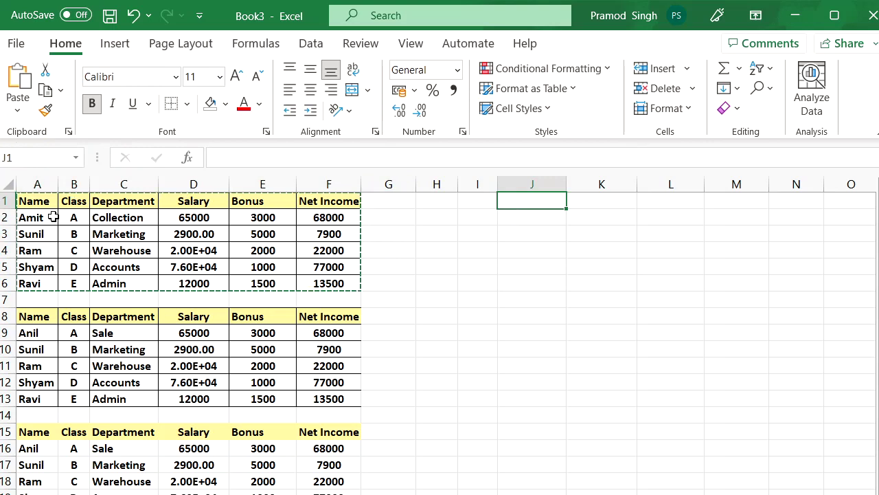
{"action": "left_click", "coordinate": [19, 110]}
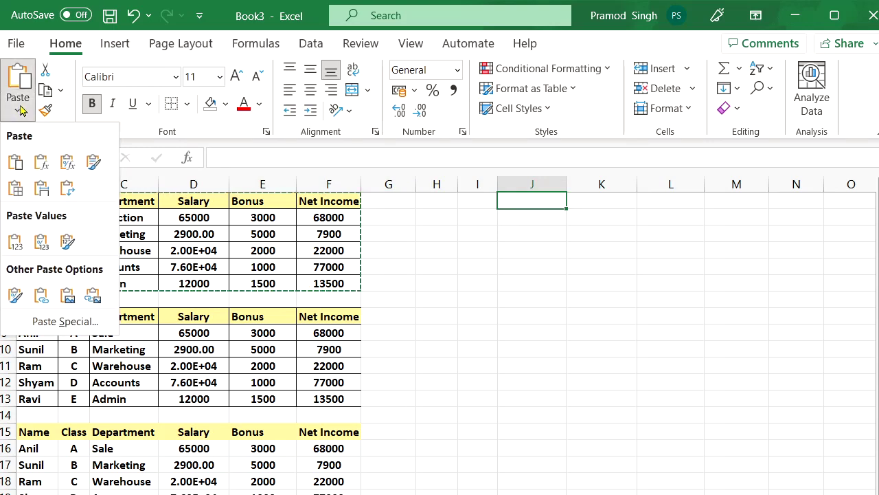
{"action": "left_click", "coordinate": [66, 295]}
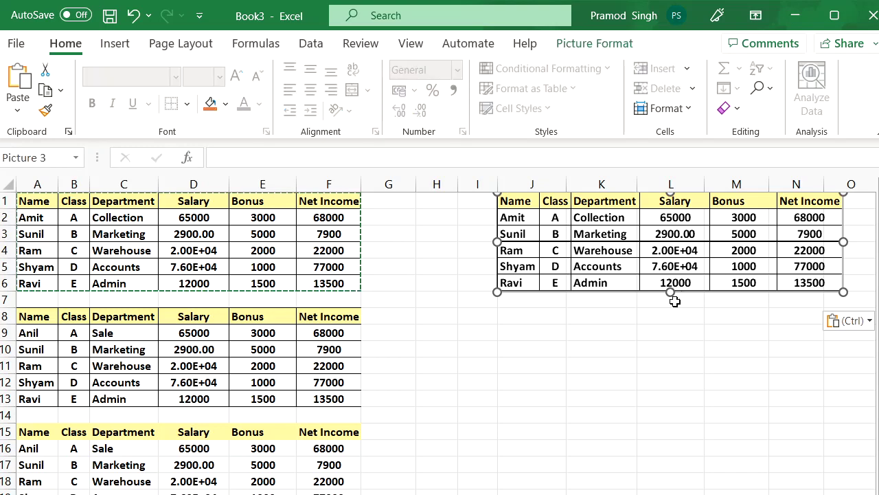
Resize the pasted table picture to about 4.68 cm high and 6.88 cm wide.
{"action": "left_click_drag", "start_coordinate": [671, 296], "coordinate": [672, 344]}
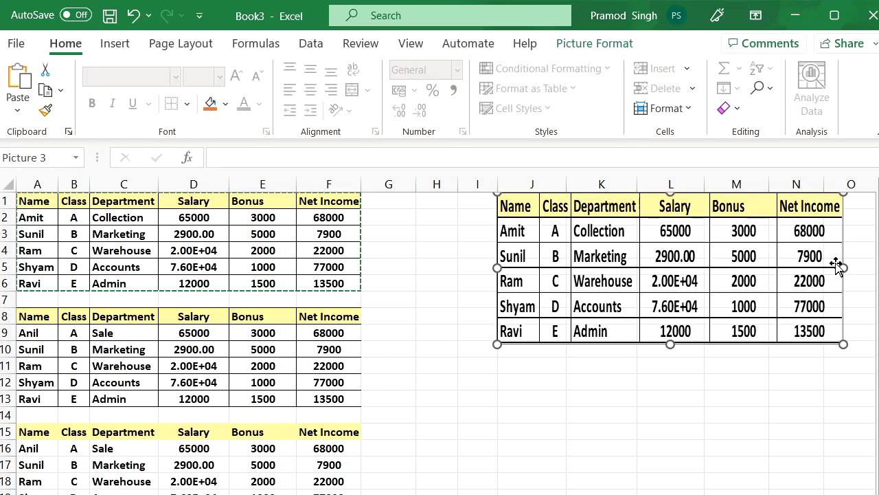
{"action": "left_click", "coordinate": [413, 47]}
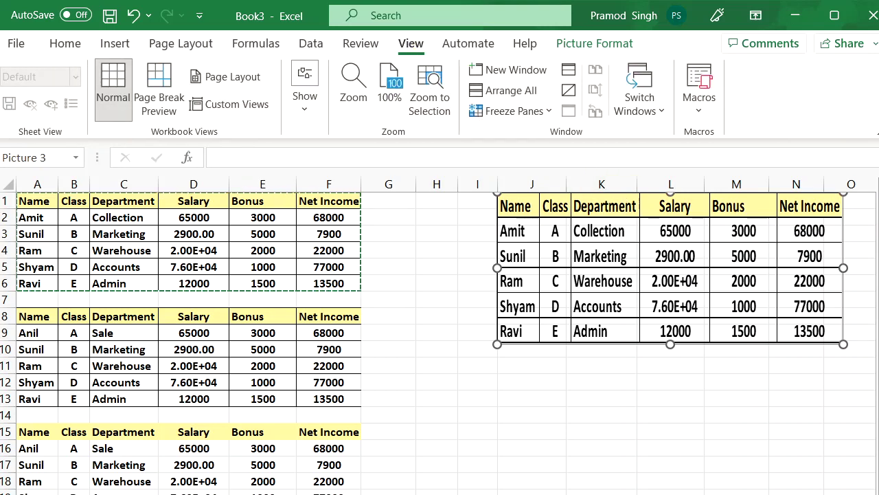
{"action": "scroll", "coordinate": [441, 335], "scroll_direction": "right", "scroll_amount": 2}
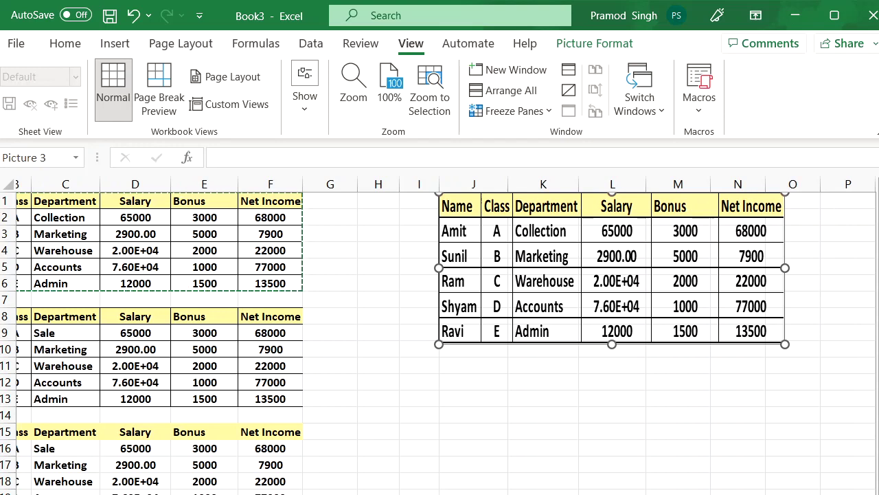
{"action": "scroll", "coordinate": [446, 335], "scroll_direction": "left", "scroll_amount": 2}
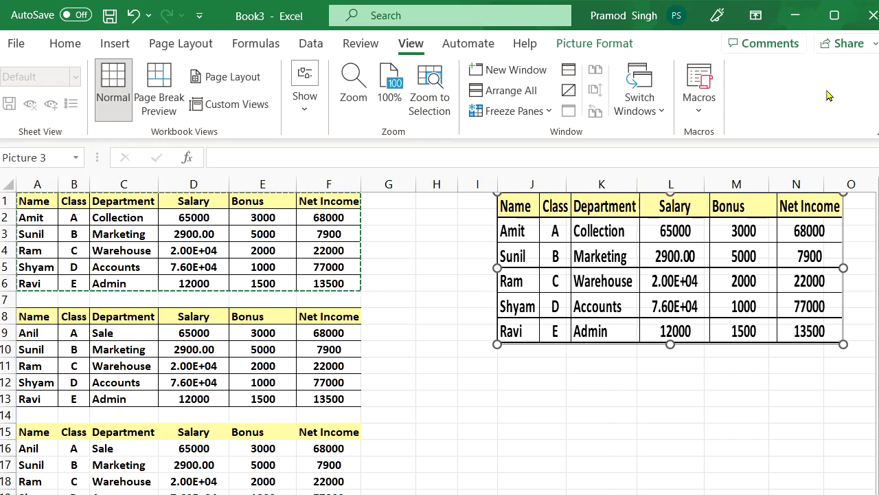
{"action": "left_click", "coordinate": [65, 43]}
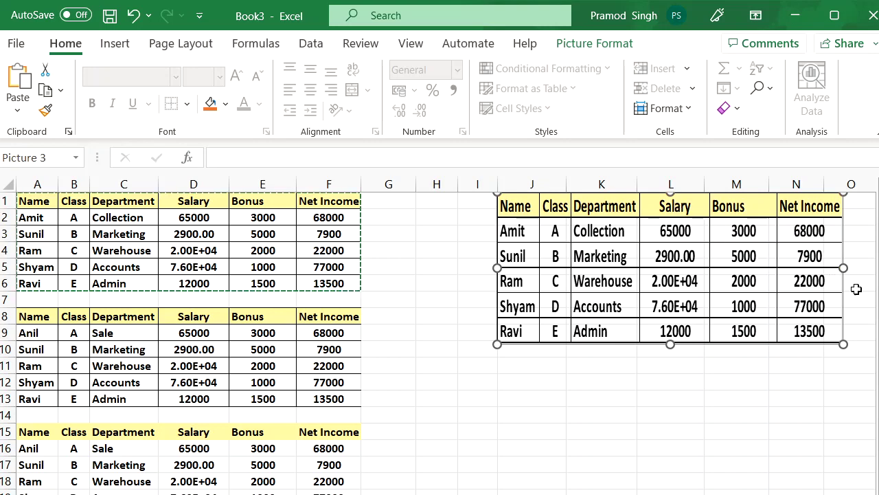
{"action": "left_click_drag", "start_coordinate": [842, 268], "coordinate": [721, 268]}
{"action": "left_click_drag", "start_coordinate": [654, 261], "coordinate": [657, 261]}
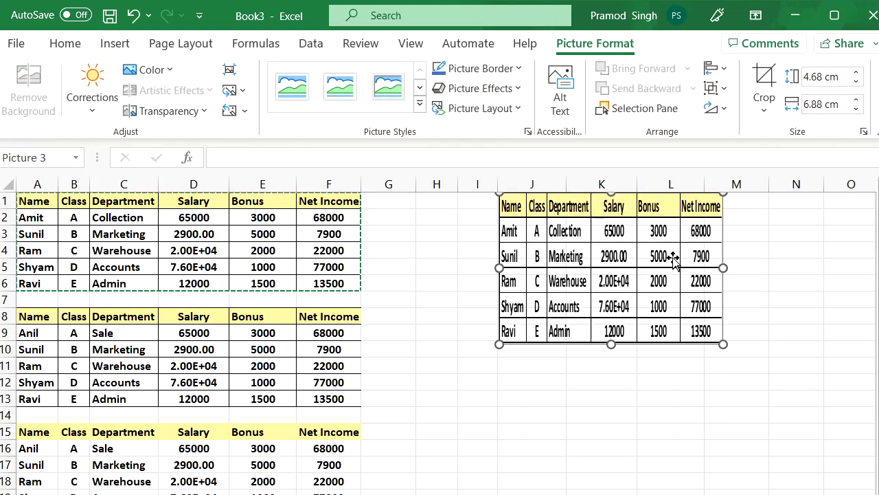
Apply a black double-frame picture style to the pasted table picture and set its border color to red.
{"action": "left_click", "coordinate": [419, 105]}
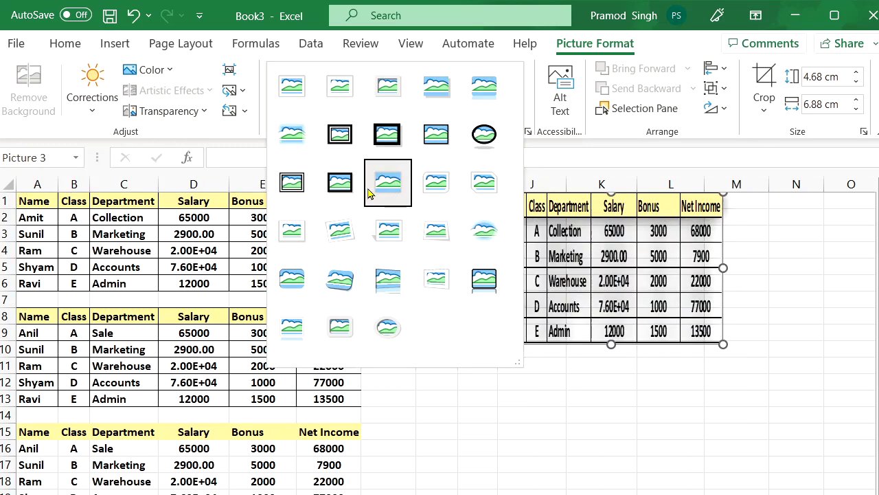
{"action": "left_click", "coordinate": [338, 137]}
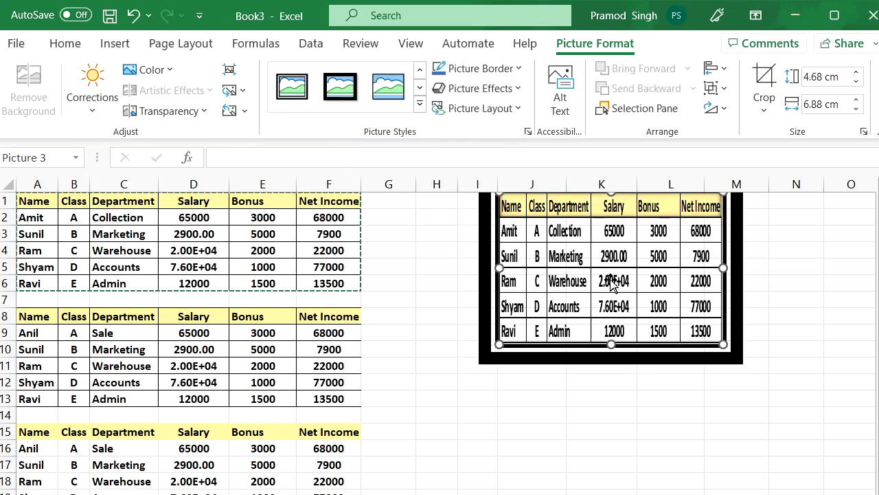
{"action": "left_click", "coordinate": [517, 69]}
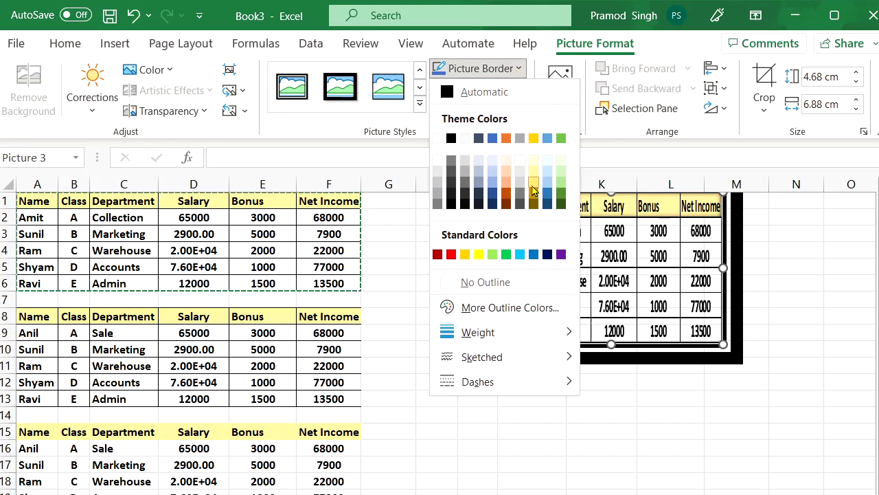
{"action": "left_click", "coordinate": [451, 256]}
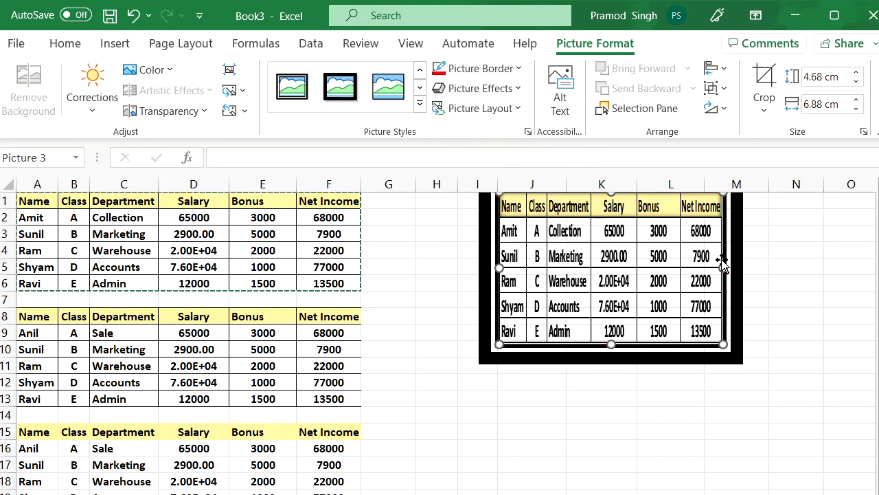
Move the framed table picture slightly down and add an outer shadow effect to it.
{"action": "left_click_drag", "start_coordinate": [628, 254], "coordinate": [628, 281]}
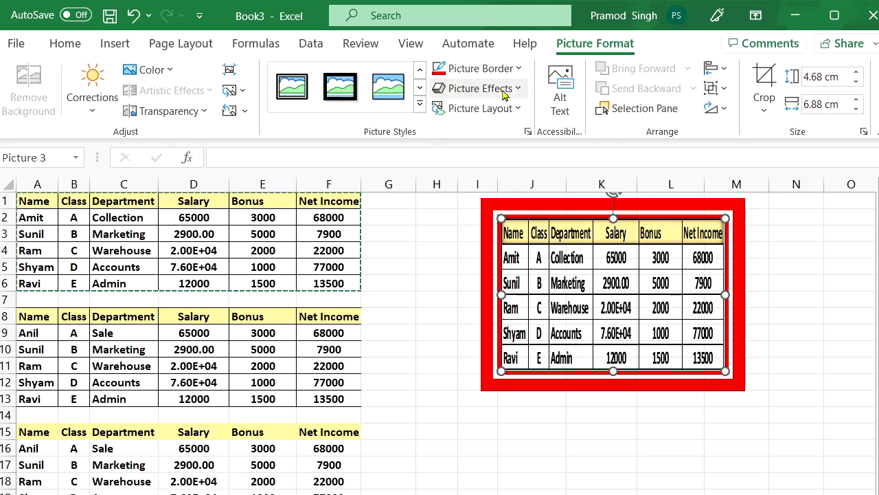
{"action": "left_click", "coordinate": [525, 91]}
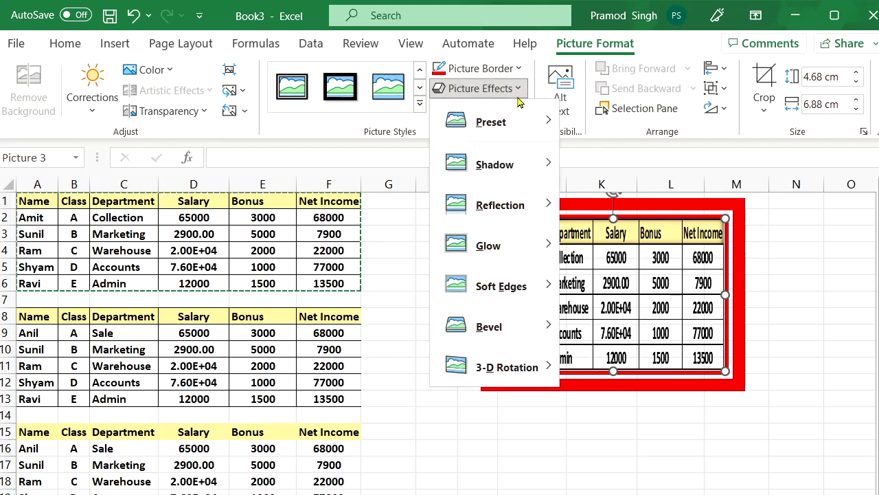
{"action": "mouse_move", "coordinate": [515, 158]}
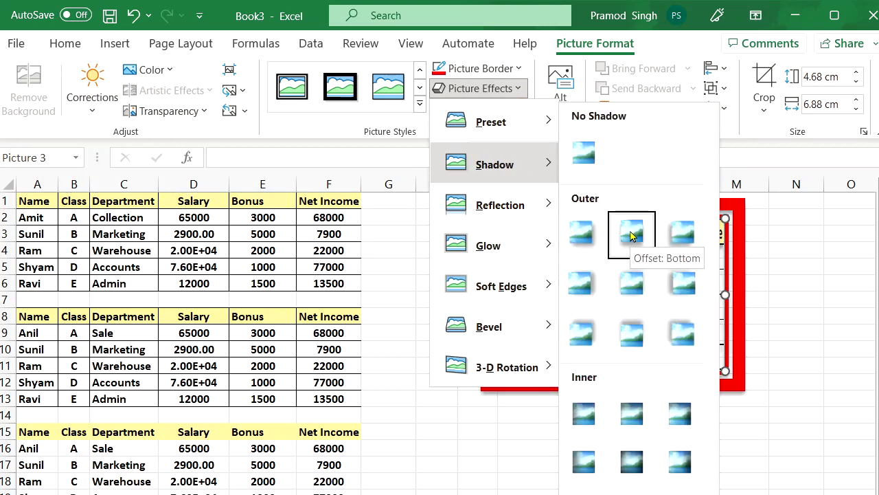
{"action": "left_click", "coordinate": [583, 234]}
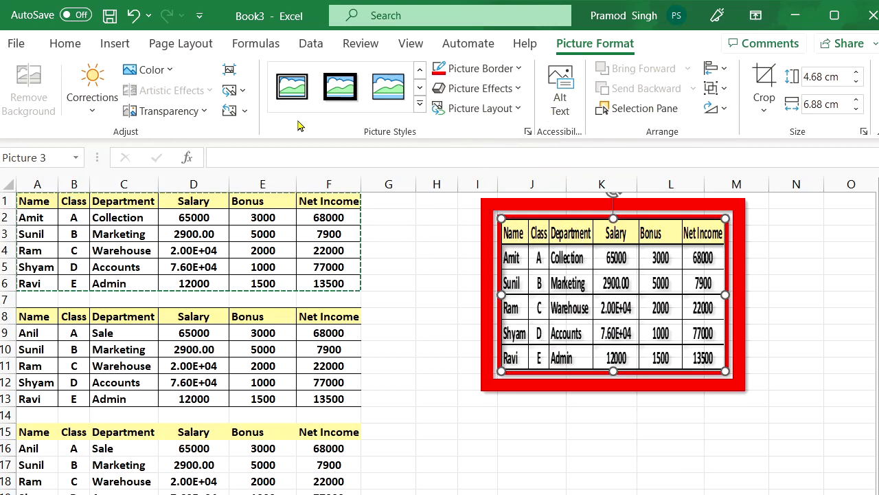
{"action": "left_click", "coordinate": [69, 42]}
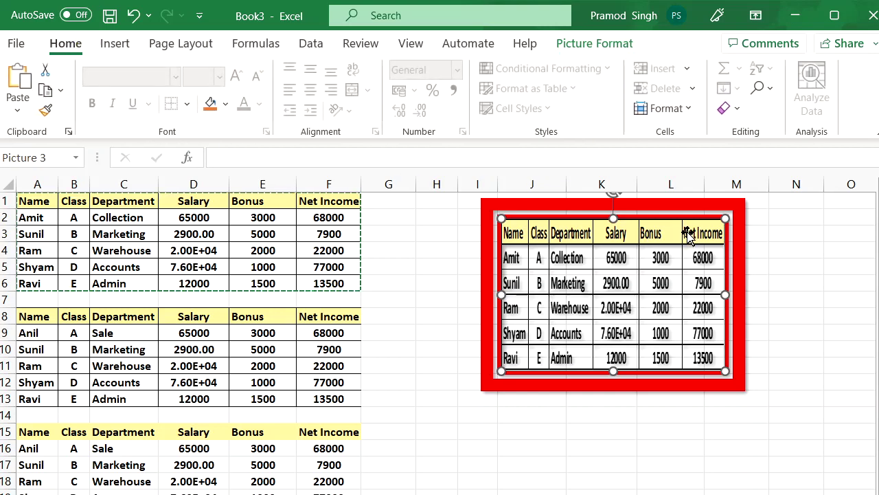
Undo the formatting, moving and resizing of the table picture as well as the picture paste itself.
{"action": "key", "text": "ctrl+z"}
{"action": "key", "text": "ctrl+z"}
{"action": "key", "text": "ctrl+z"}
{"action": "key", "text": "ctrl+z"}
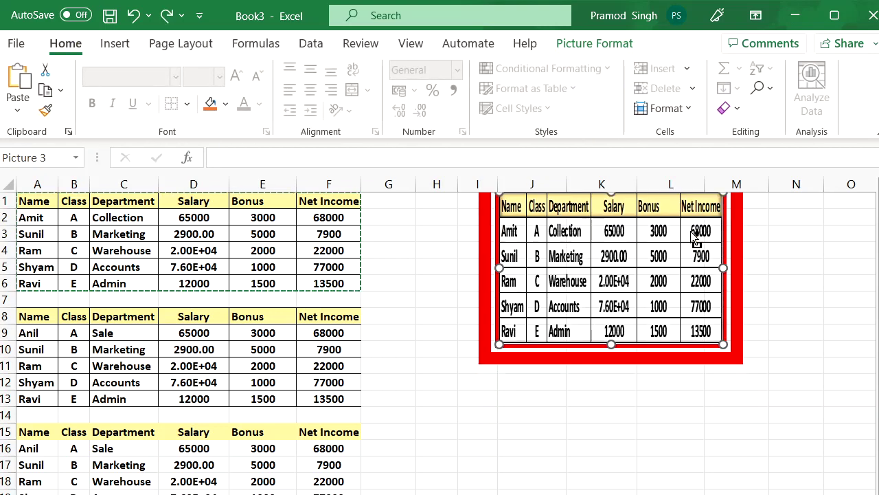
{"action": "key", "text": "ctrl+z"}
{"action": "key", "text": "ctrl+z"}
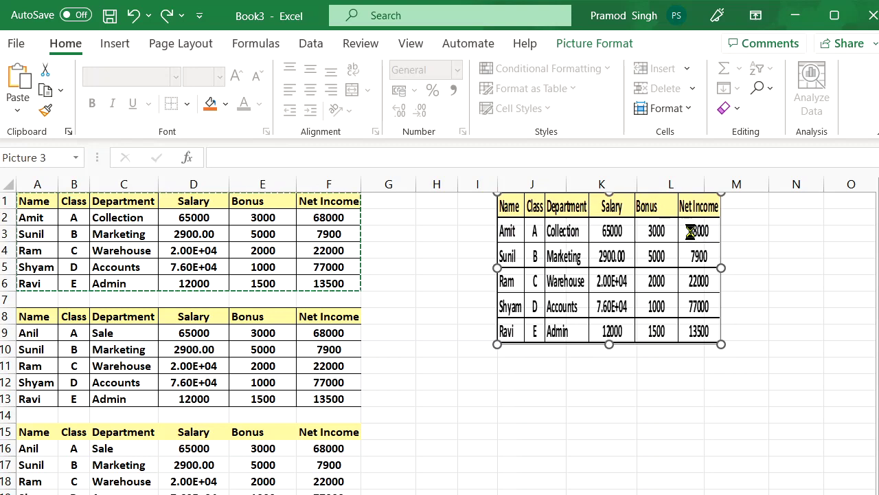
{"action": "scroll", "coordinate": [692, 237], "scroll_direction": "up", "scroll_amount": 1}
{"action": "scroll", "coordinate": [693, 236], "scroll_direction": "down", "scroll_amount": 1}
{"action": "key", "text": "ctrl+z"}
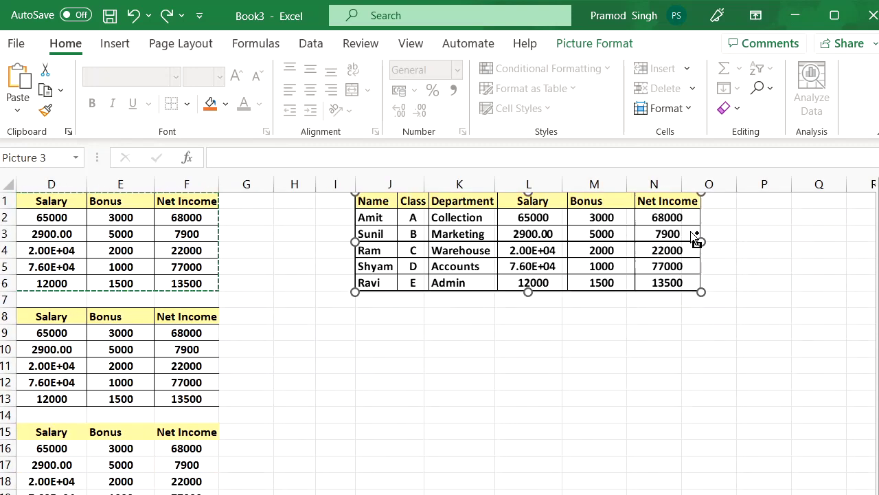
{"action": "key", "text": "ctrl+z"}
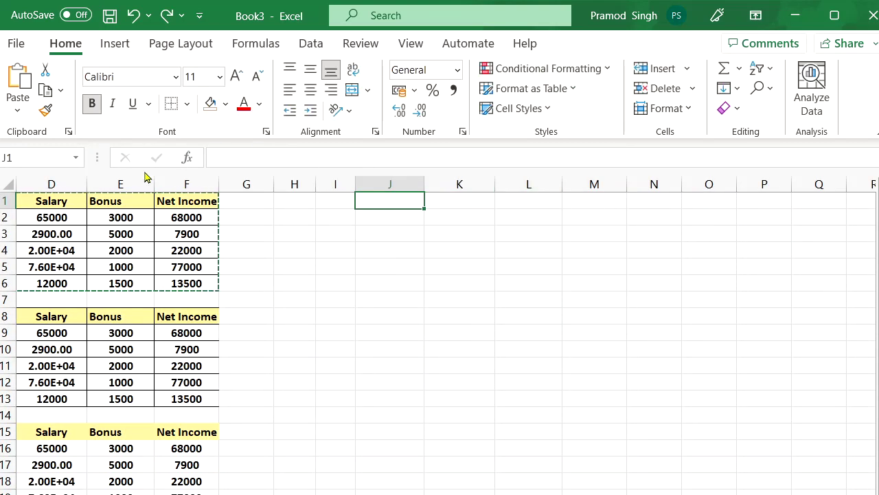
Paste the copied table A1:F6 as a Linked Picture at cell J1.
{"action": "left_click", "coordinate": [39, 203]}
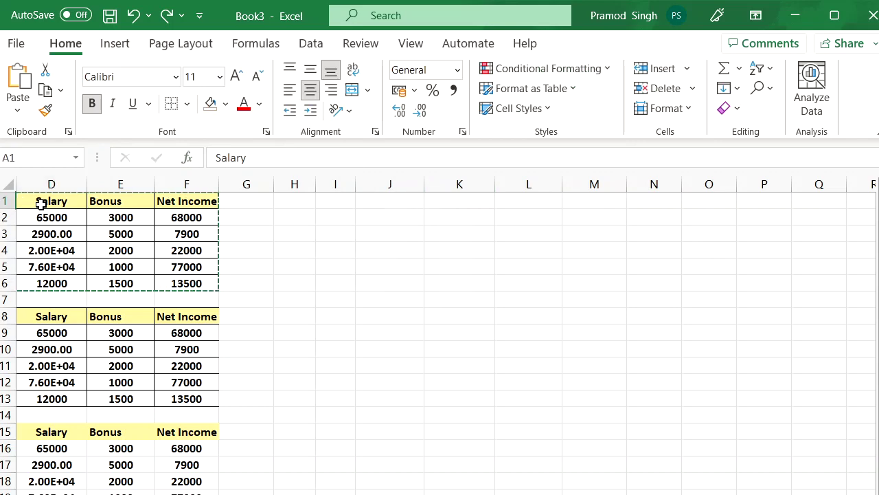
{"action": "key", "text": "ctrl+Left"}
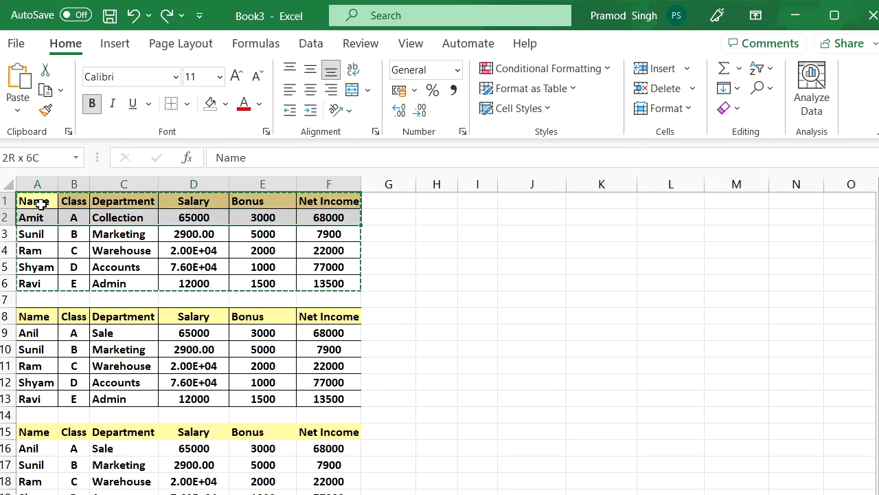
{"action": "left_click", "coordinate": [18, 103]}
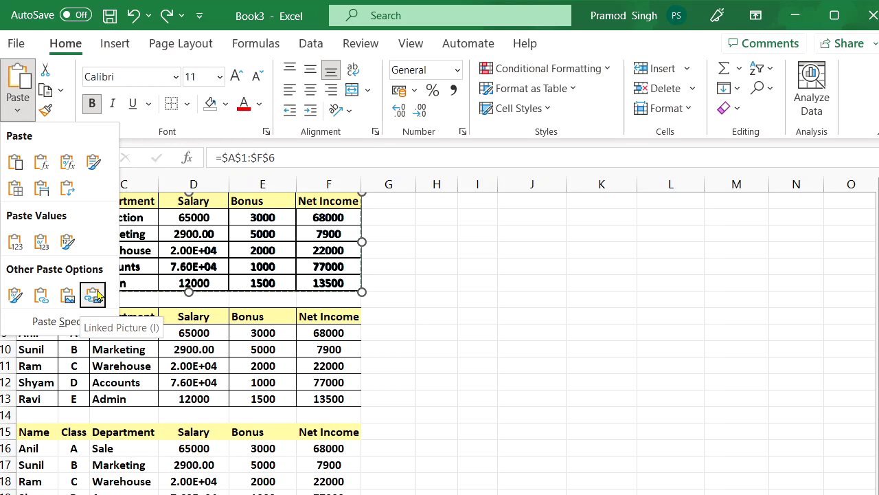
{"action": "left_click", "coordinate": [505, 198]}
{"action": "left_click", "coordinate": [505, 199]}
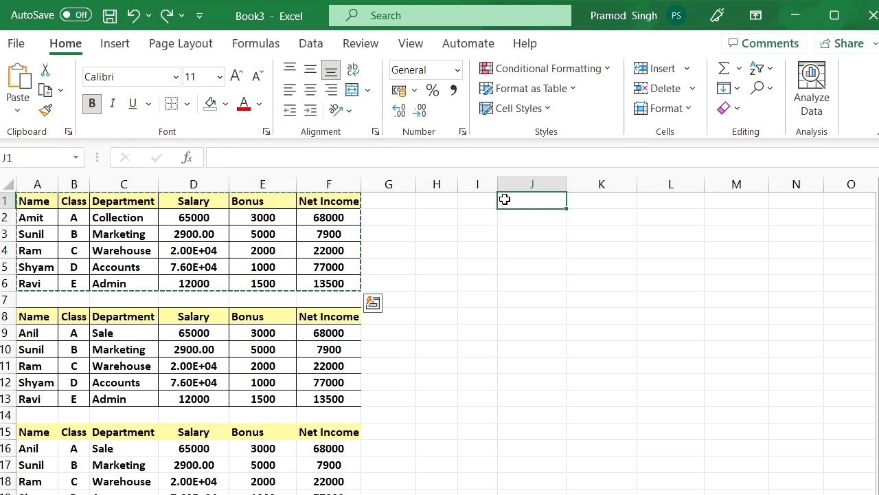
{"action": "left_click", "coordinate": [21, 106]}
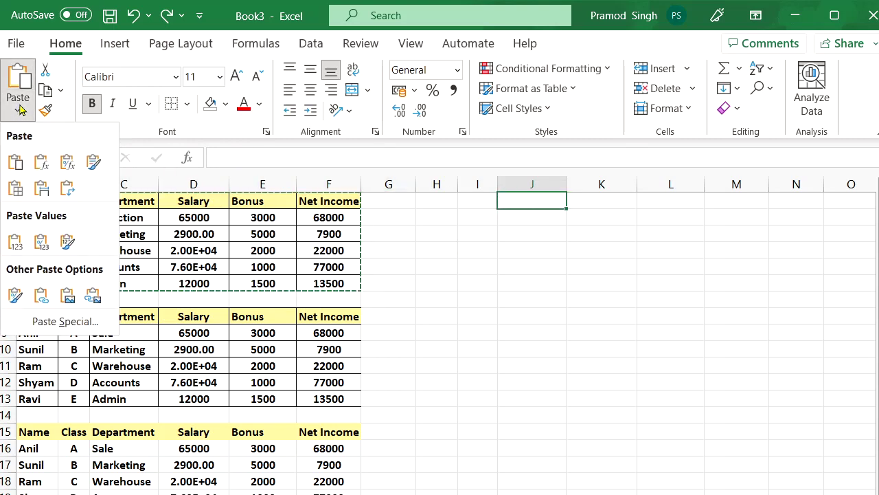
{"action": "left_click", "coordinate": [94, 295]}
{"action": "left_click", "coordinate": [682, 250]}
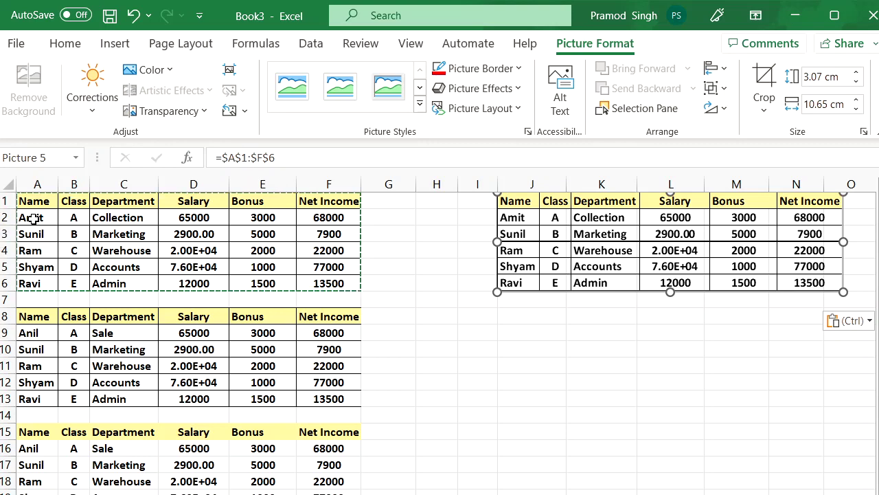
Replace the employee's first name in cell A2 of the source table and set the department in C2 to Sales.
{"action": "left_click", "coordinate": [57, 217]}
{"action": "left_click", "coordinate": [671, 223]}
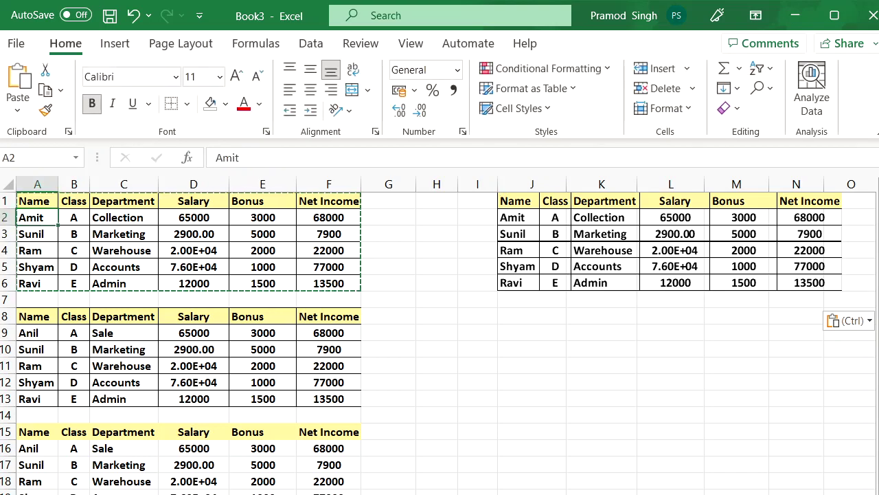
{"action": "type", "text": "Kapil"}
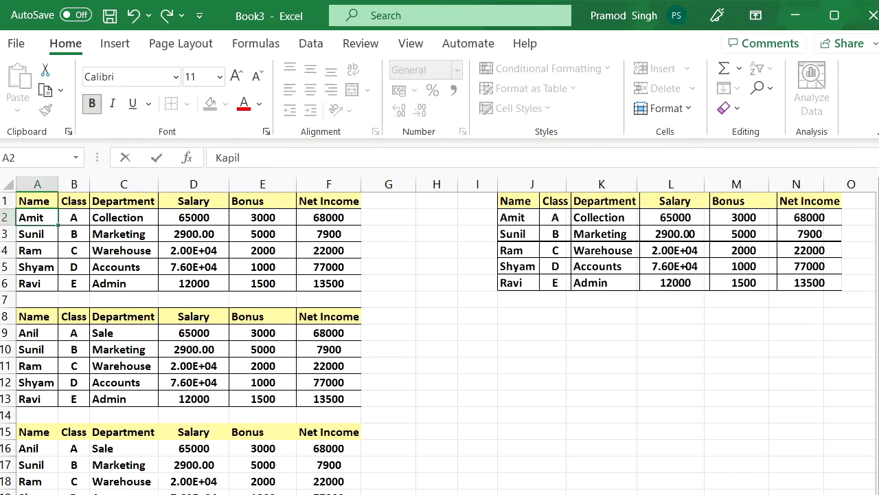
{"action": "key", "text": "Return"}
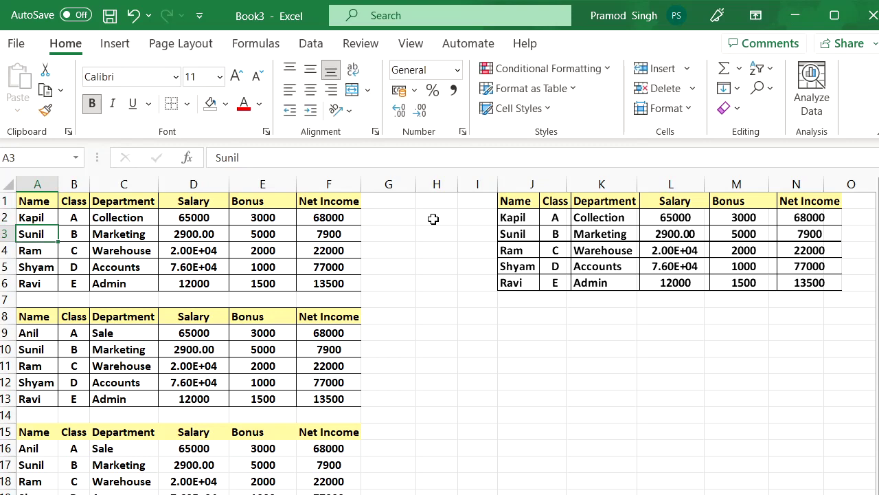
{"action": "left_click", "coordinate": [110, 220]}
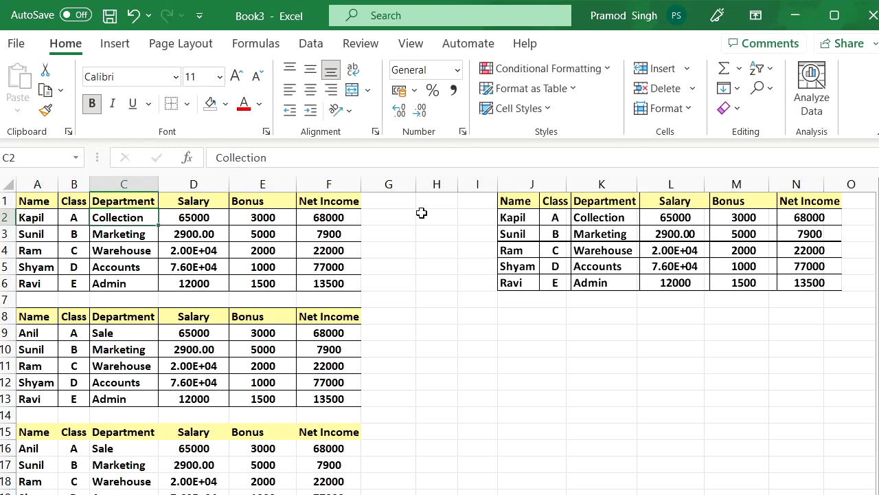
{"action": "type", "text": "Sales"}
{"action": "key", "text": "Return"}
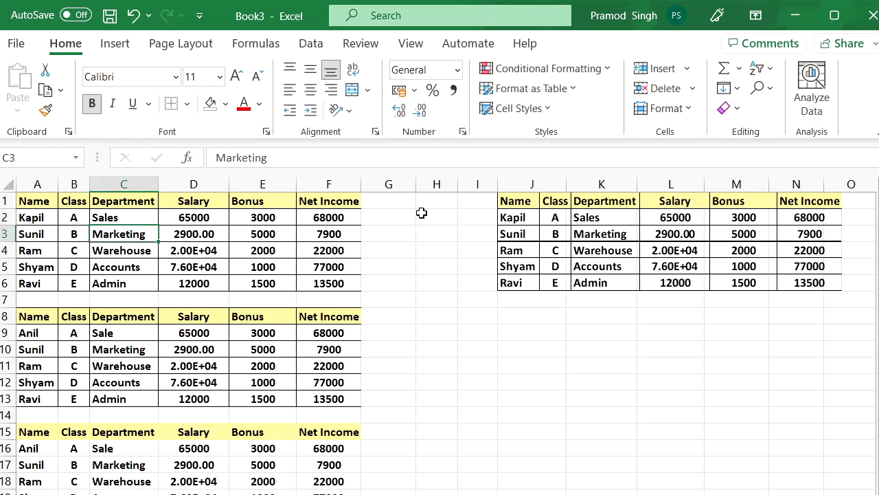
Check the linked picture, and undo the name and department edits as well as the linked picture paste.
{"action": "left_click", "coordinate": [618, 217]}
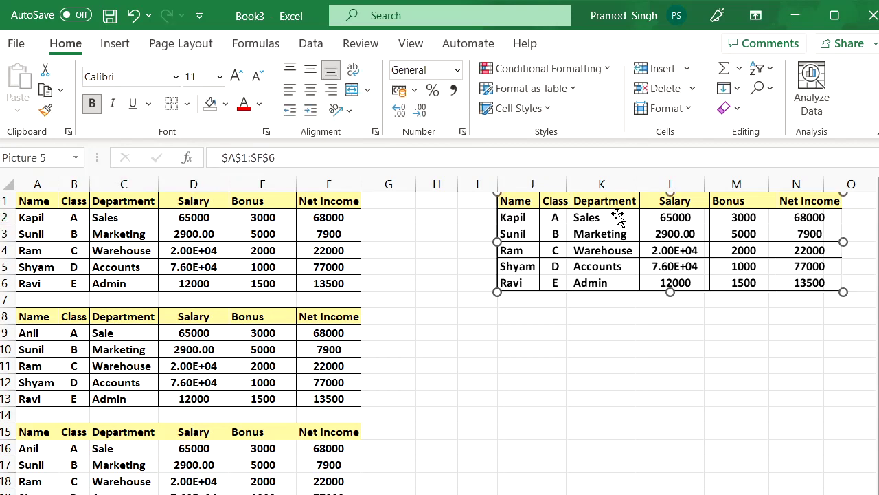
{"action": "double_click", "coordinate": [656, 252]}
{"action": "left_click", "coordinate": [610, 237]}
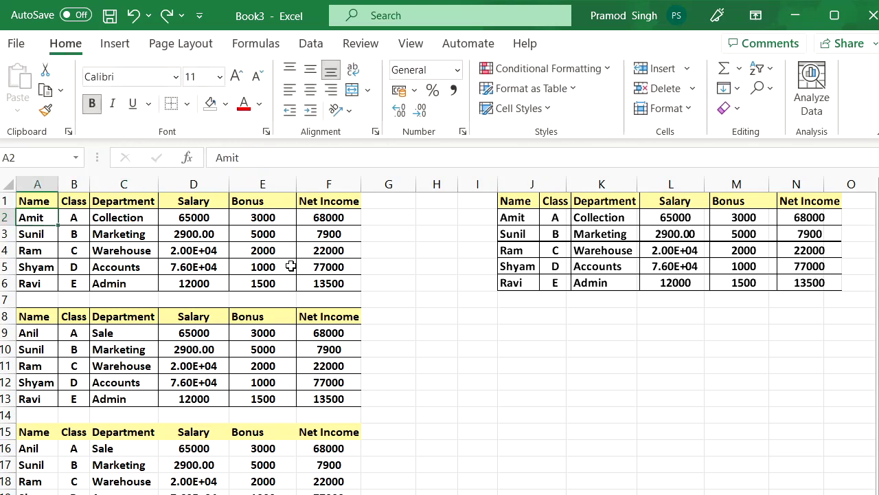
{"action": "key", "text": "ctrl+z"}
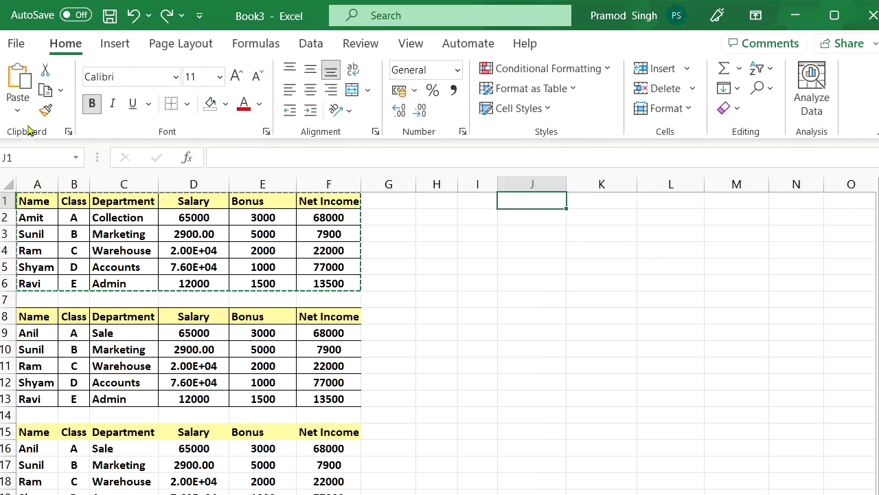
Open the Paste Special dialog for cell J1 to view its options and close it without pasting.
{"action": "left_click", "coordinate": [20, 103]}
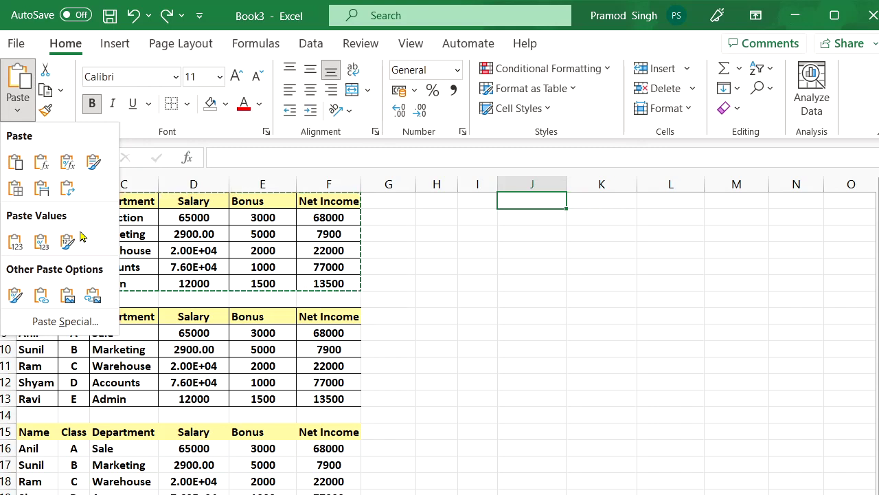
{"action": "left_click", "coordinate": [66, 322]}
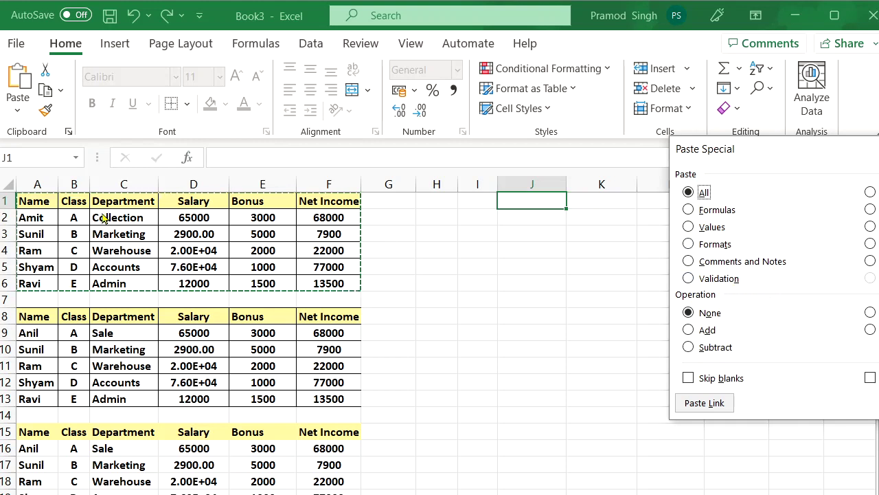
{"action": "key", "text": "Escape"}
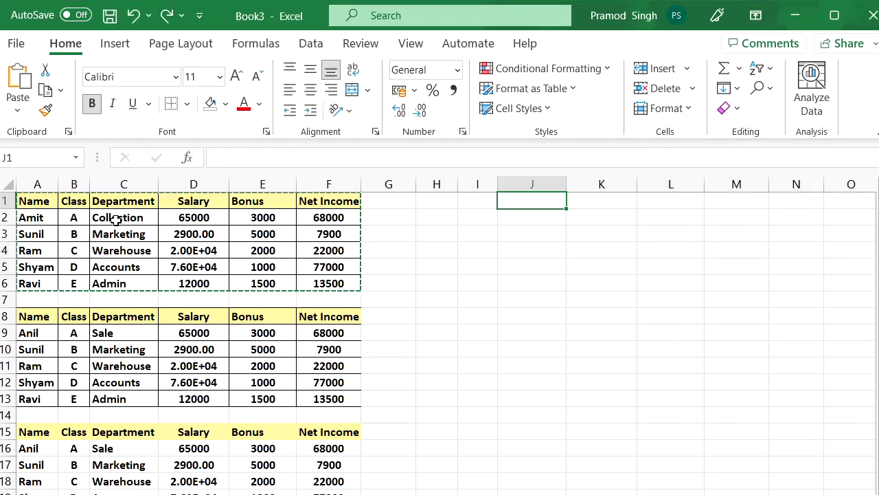
Add a note with the text Hello to the Collection cell C2.
{"action": "left_click", "coordinate": [137, 218]}
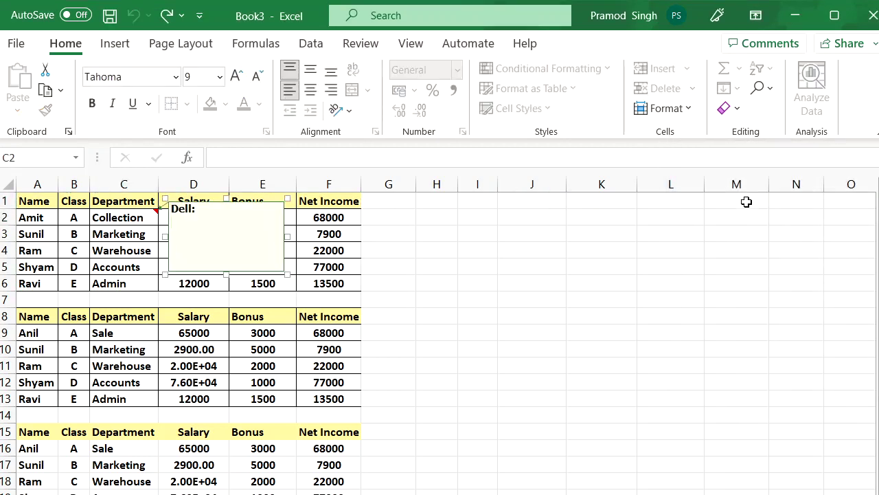
{"action": "type", "text": "Hello"}
{"action": "left_click", "coordinate": [389, 280]}
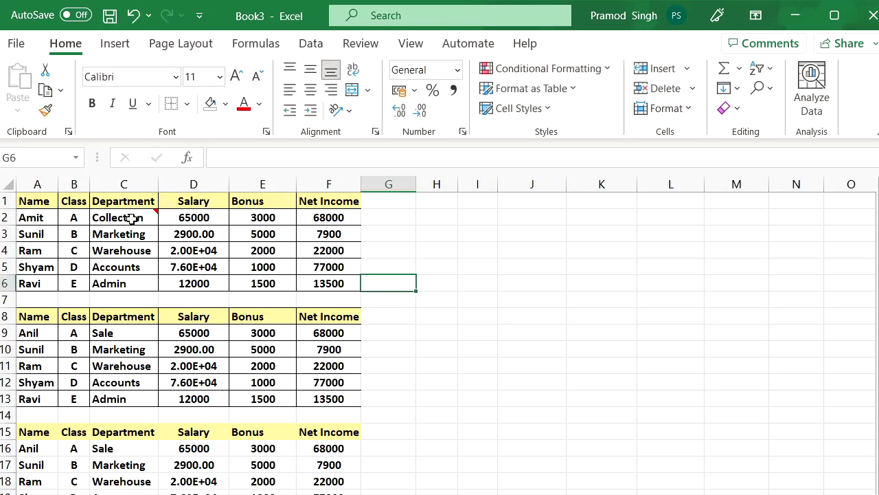
{"action": "left_click", "coordinate": [132, 218]}
{"action": "left_click", "coordinate": [524, 218]}
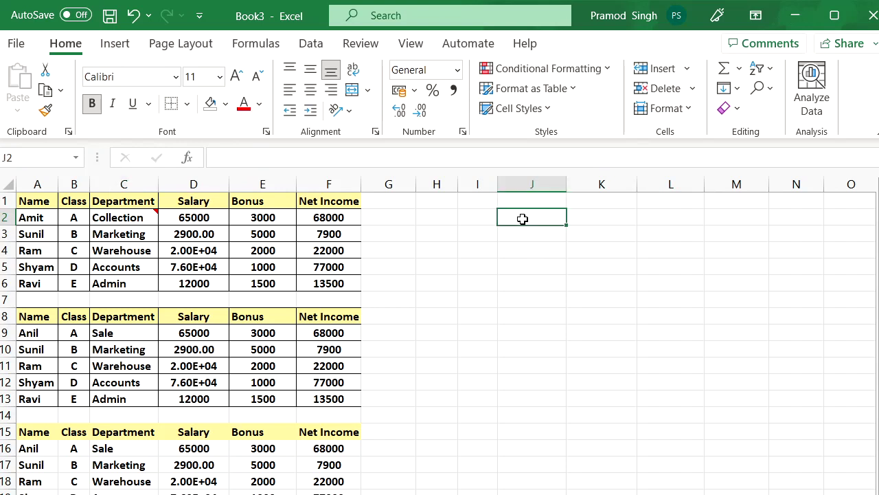
Copy cell C2 and paste only its Comments and Notes into cell I2 with Paste Special.
{"action": "left_click", "coordinate": [121, 217]}
{"action": "key", "text": "ctrl+c"}
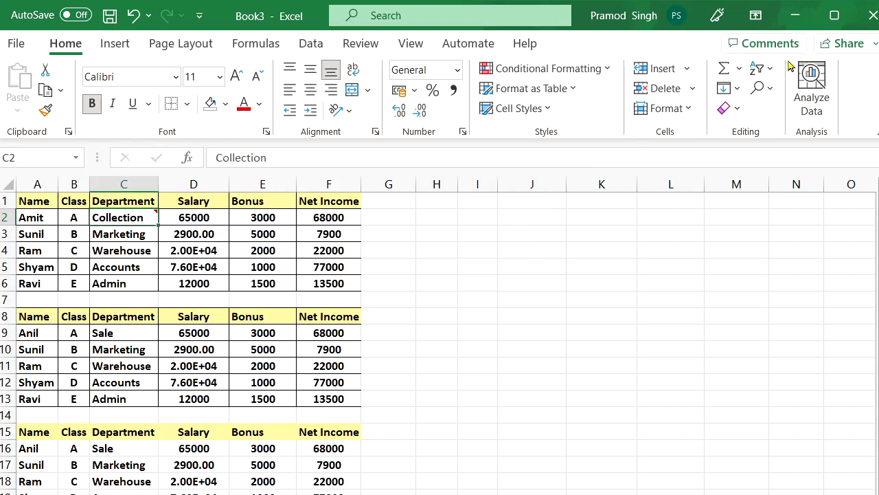
{"action": "left_click", "coordinate": [474, 218]}
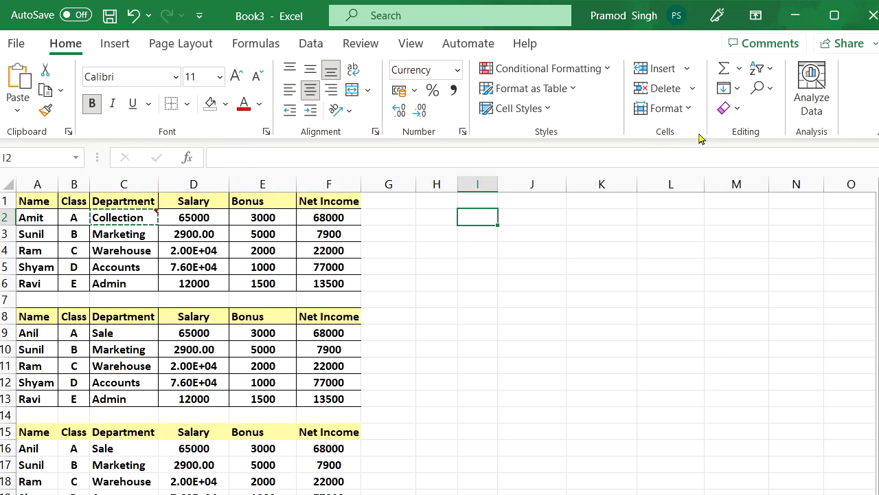
{"action": "key", "text": "ctrl+alt+v"}
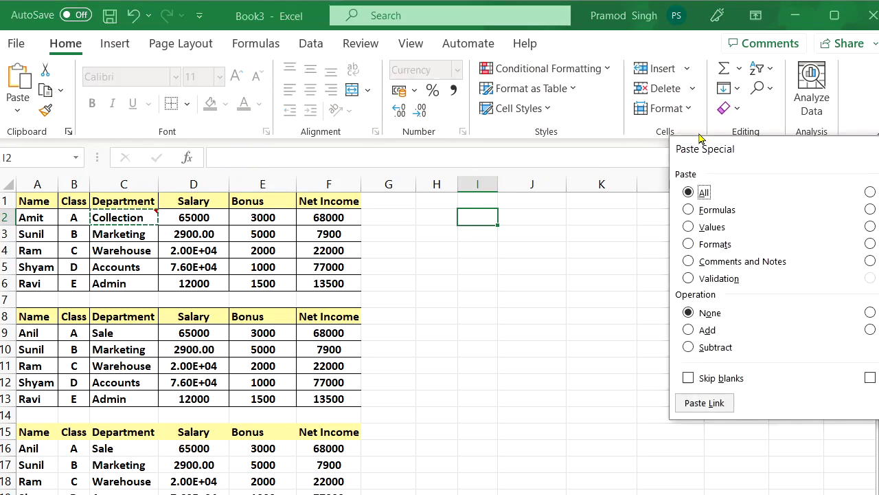
{"action": "key", "text": "Down"}
{"action": "key", "text": "Down"}
{"action": "key", "text": "Down"}
{"action": "key", "text": "Down"}
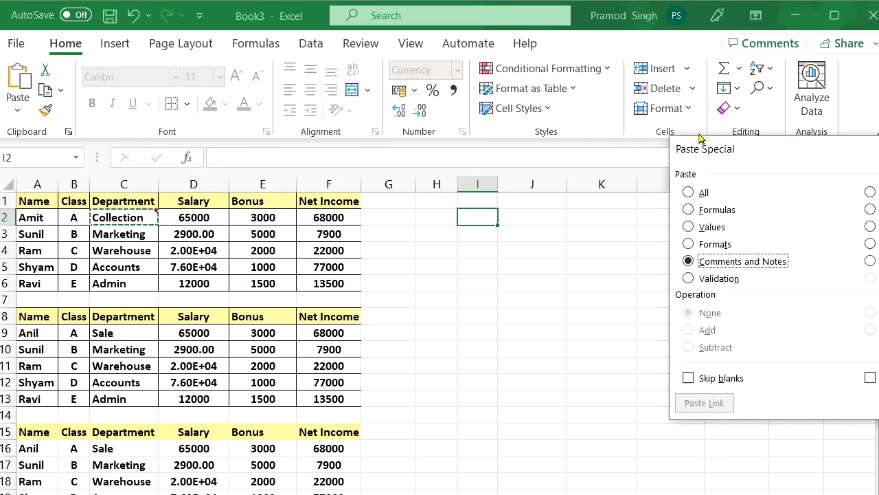
{"action": "key", "text": "Return"}
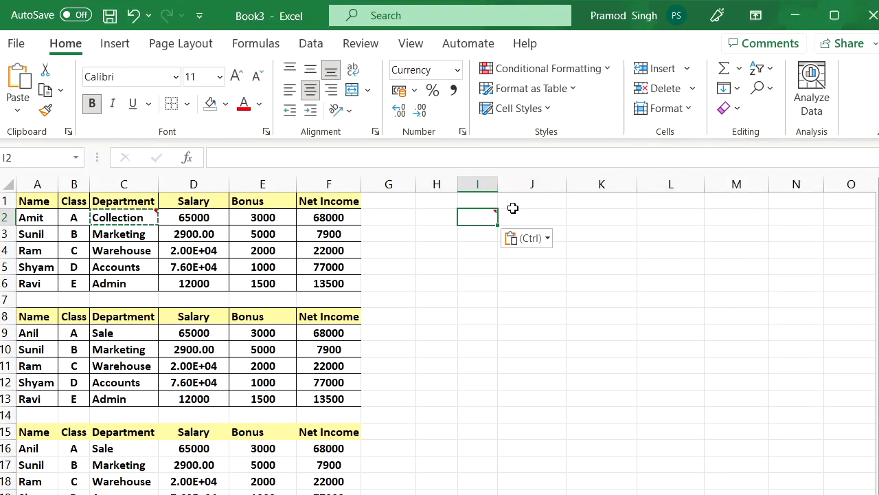
View the note pasted in cell I2 and undo the paste.
{"action": "mouse_move", "coordinate": [490, 214]}
{"action": "key", "text": "Escape"}
{"action": "key", "text": "ctrl+z"}
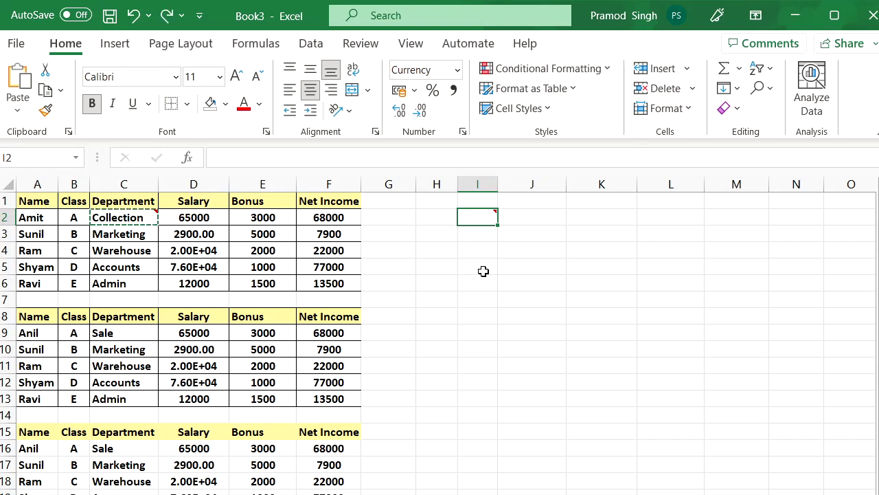
{"action": "key", "text": "ctrl+z"}
Enter the label Paste Special in cell I2 and its shortcut text Ctrl+Alt+V in J2.
{"action": "type", "text": "Past"}
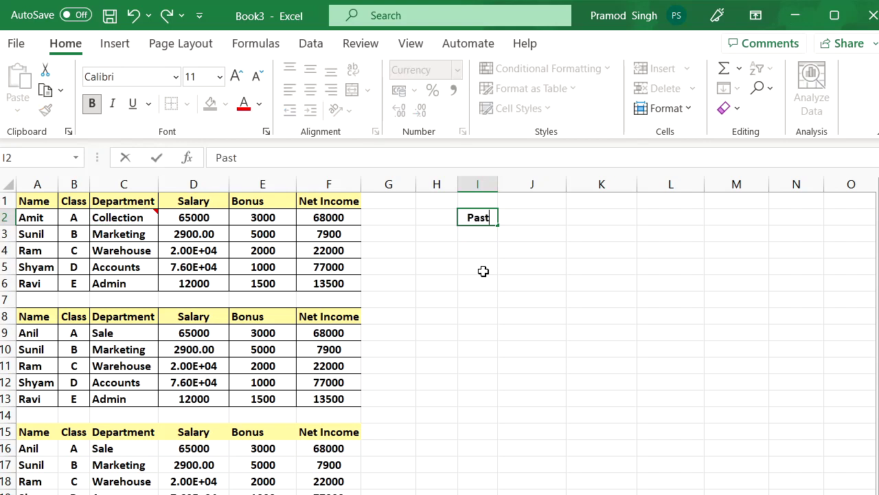
{"action": "type", "text": "e Spe"}
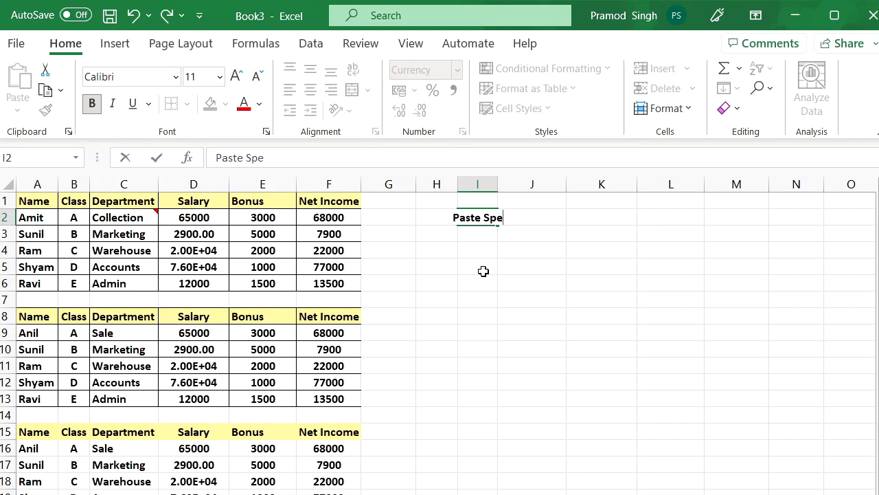
{"action": "type", "text": "cial"}
{"action": "key", "text": "Tab"}
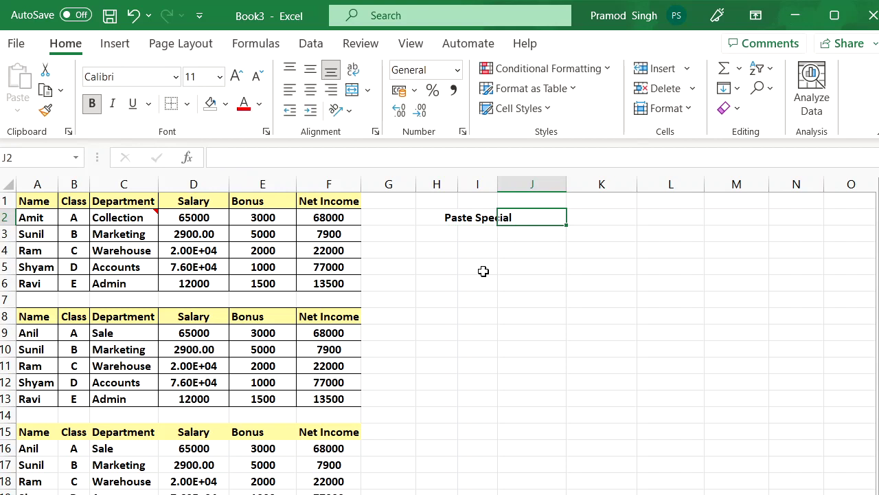
{"action": "type", "text": "Ctrl+"}
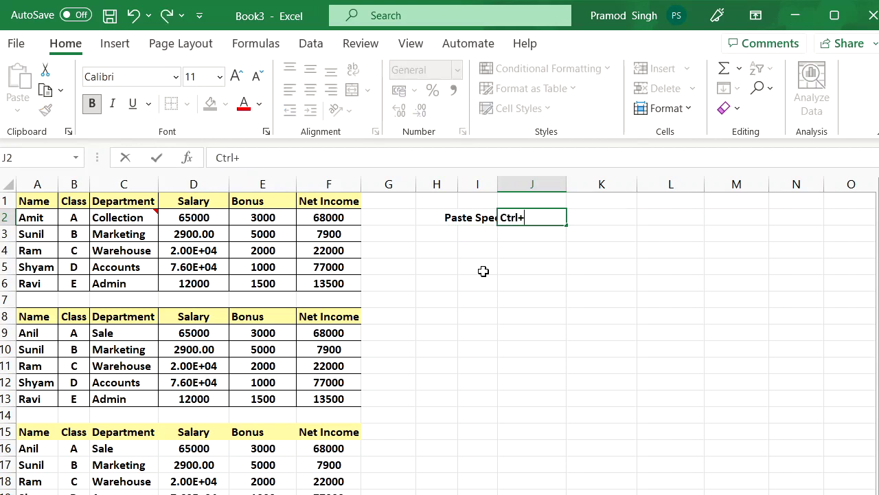
{"action": "type", "text": "Alt+V"}
{"action": "key", "text": "Return"}
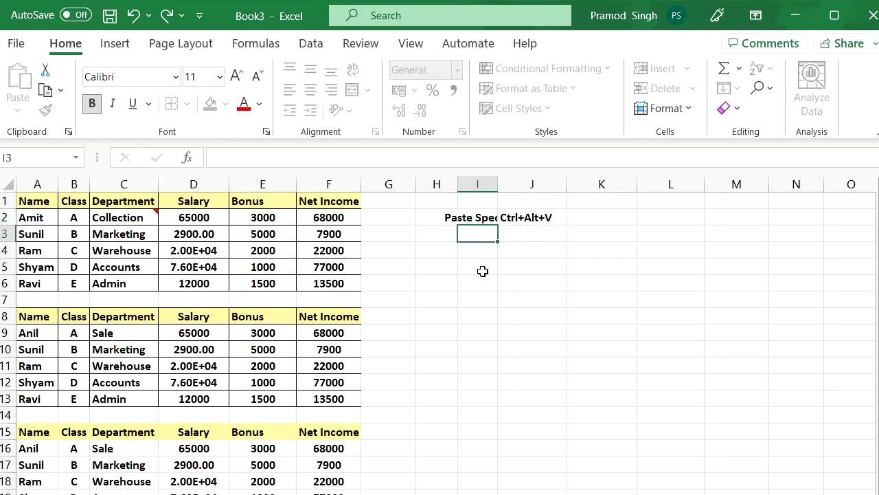
AutoFit the widths of columns I and J to the entries in I2:J2.
{"action": "key", "text": "Up"}
{"action": "key", "text": "shift+Right"}
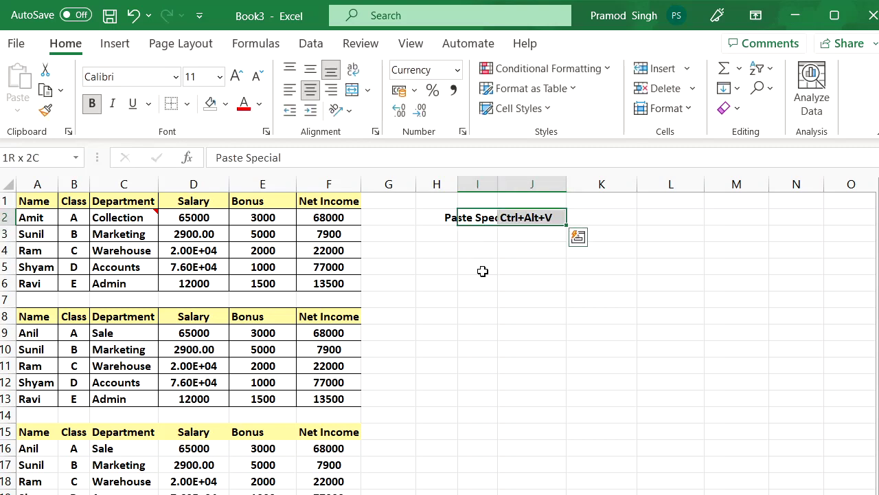
{"action": "key", "text": "alt"}
{"action": "key", "text": "h"}
{"action": "key", "text": "o"}
{"action": "key", "text": "i"}
{"action": "key", "text": "Down"}
{"action": "key", "text": "Down"}
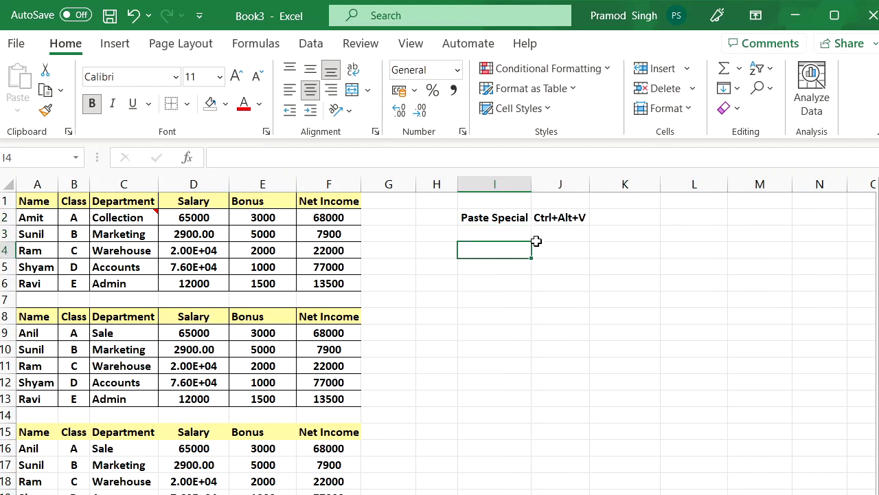
Try to copy cell I2 and paste only its Comments and Notes into cell I4 with Paste Special.
{"action": "key", "text": "Up"}
{"action": "key", "text": "Up"}
{"action": "key", "text": "ctrl+c"}
{"action": "key", "text": "Down"}
{"action": "key", "text": "Down"}
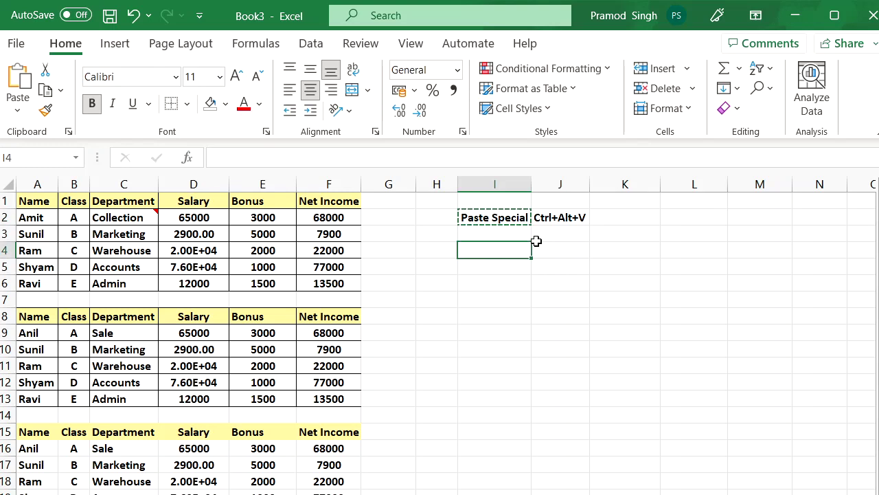
{"action": "key", "text": "ctrl+alt+v"}
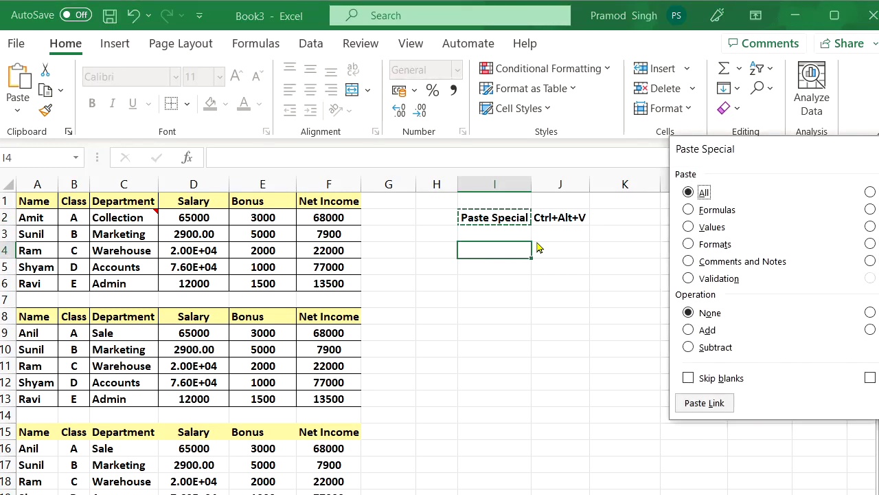
{"action": "key", "text": "t"}
{"action": "key", "text": "c"}
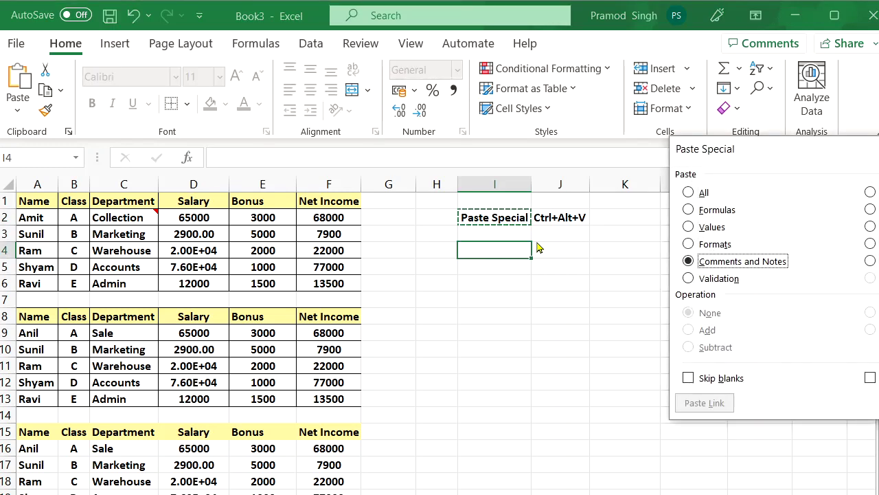
{"action": "key", "text": "Return"}
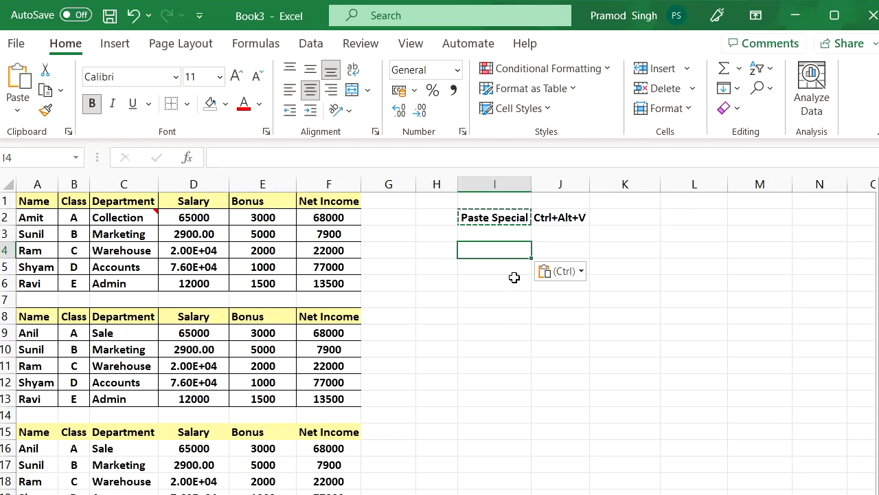
Copy cell C2 and paste only its Comments and Notes into cell I4 with Paste Special.
{"action": "left_click", "coordinate": [510, 218]}
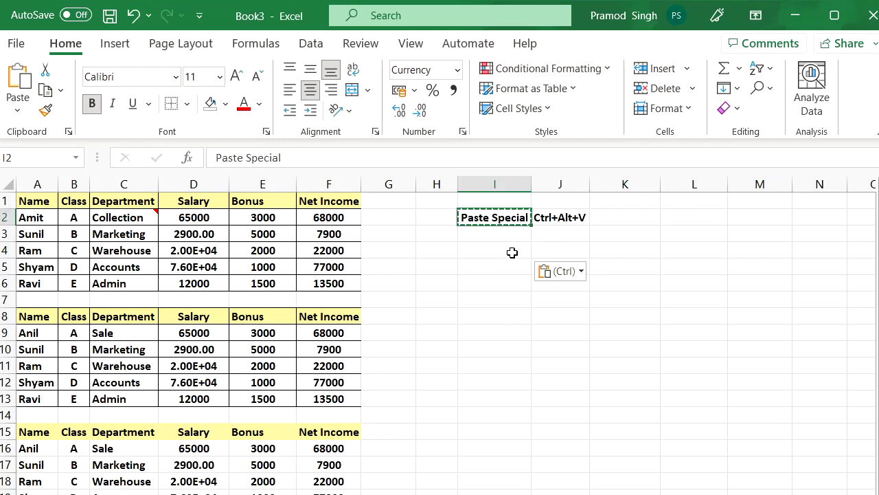
{"action": "left_click", "coordinate": [130, 223]}
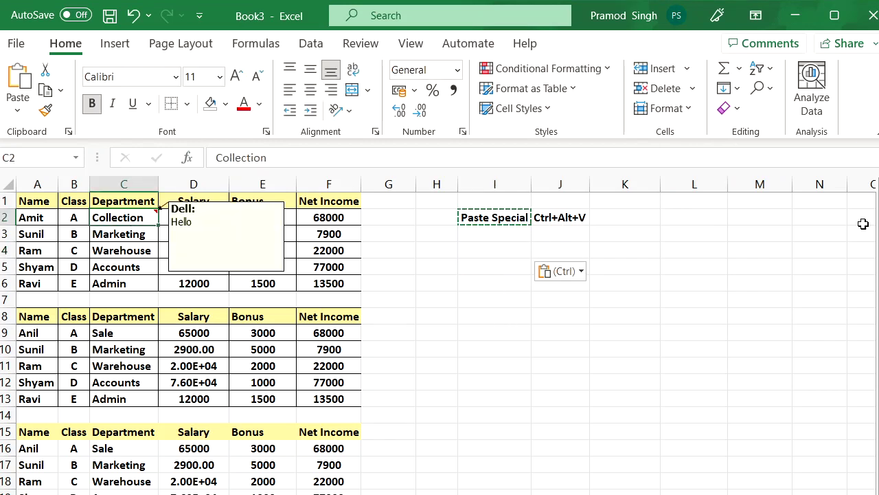
{"action": "key", "text": "ctrl+c"}
{"action": "left_click", "coordinate": [493, 252]}
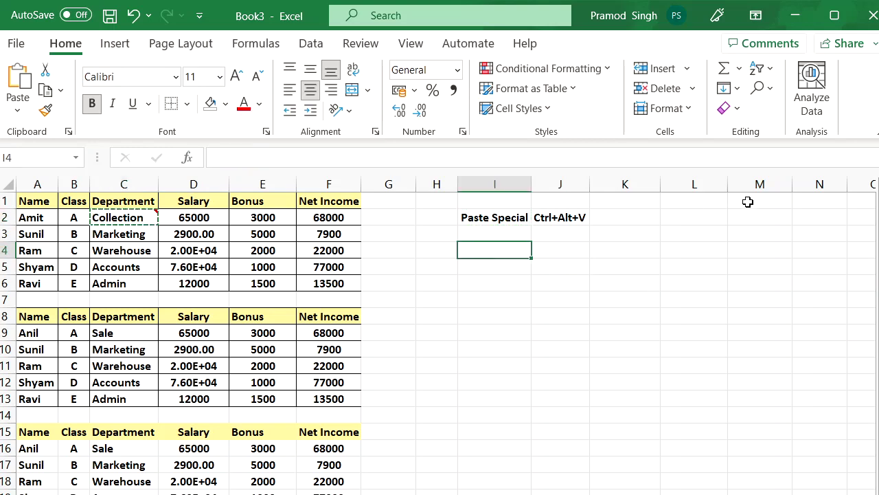
{"action": "key", "text": "ctrl+alt+v"}
{"action": "key", "text": "v"}
{"action": "key", "text": "n"}
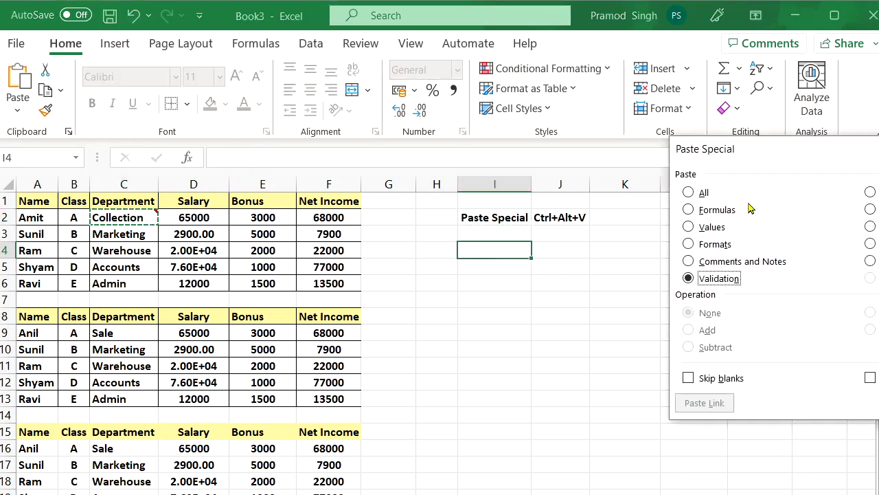
{"action": "key", "text": "c"}
{"action": "key", "text": "Return"}
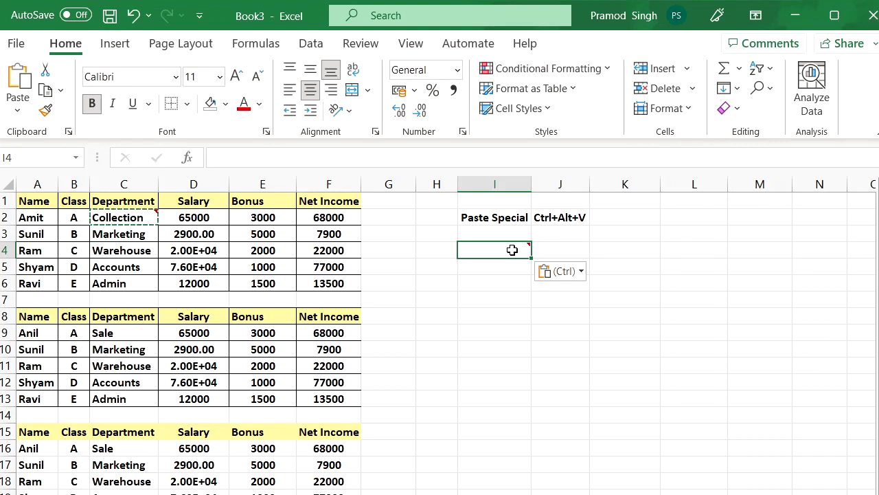
View the note pasted in cell I4 and undo the paste.
{"action": "mouse_move", "coordinate": [516, 249]}
{"action": "key", "text": "Escape"}
{"action": "key", "text": "ctrl+z"}
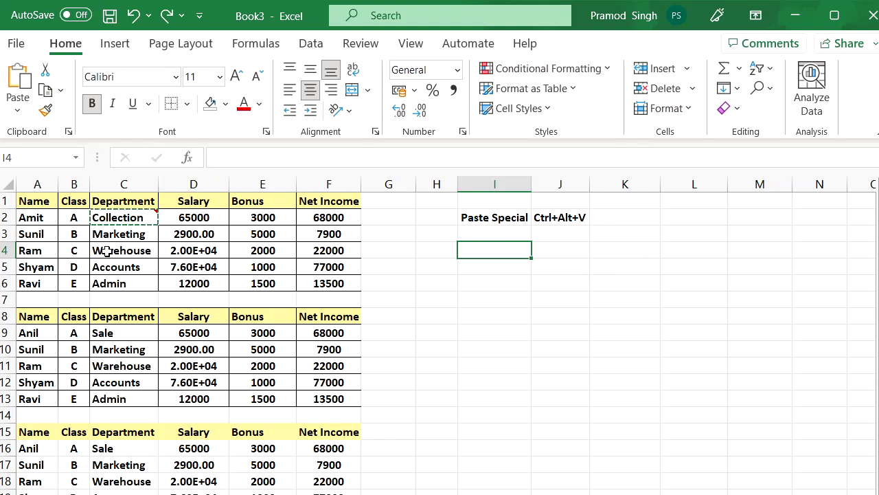
{"action": "left_click_drag", "start_coordinate": [32, 201], "coordinate": [323, 283]}
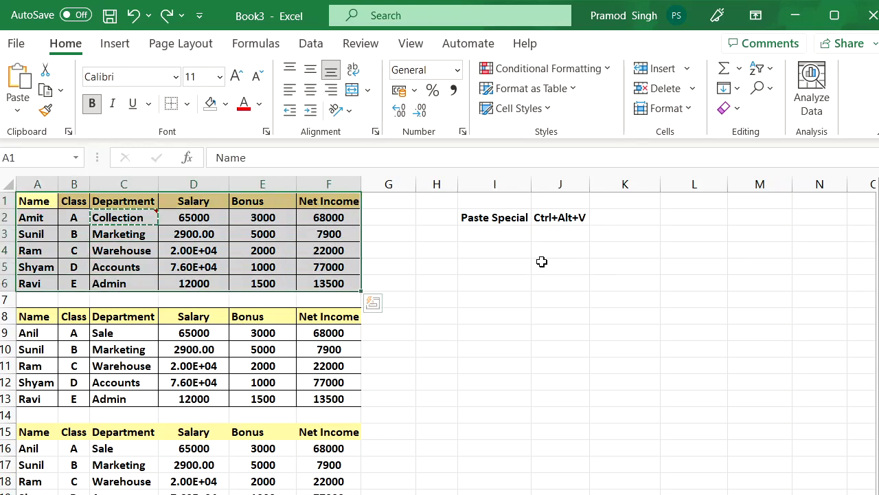
{"action": "left_click", "coordinate": [540, 266]}
{"action": "key", "text": "ctrl+alt+v"}
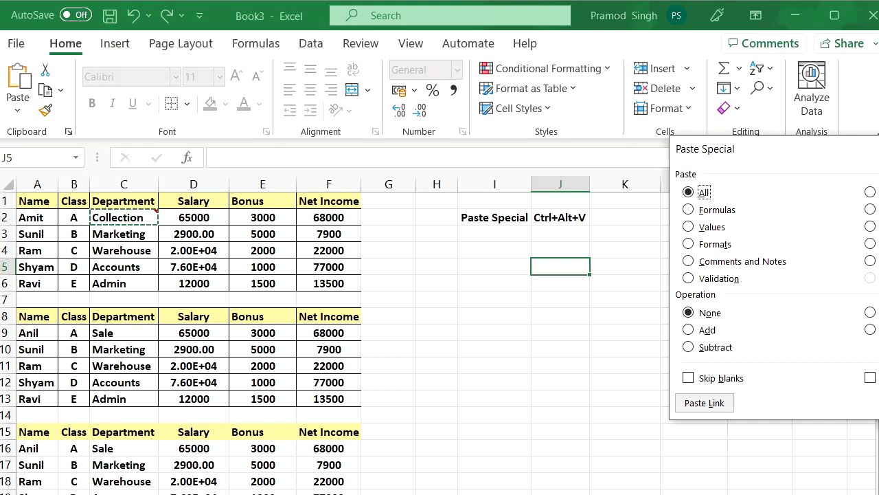
{"action": "key", "text": "Escape"}
Replace the salaries in cells D2:D6 of the first table with 55, 45, 20, 29 and 20.
{"action": "left_click", "coordinate": [202, 217]}
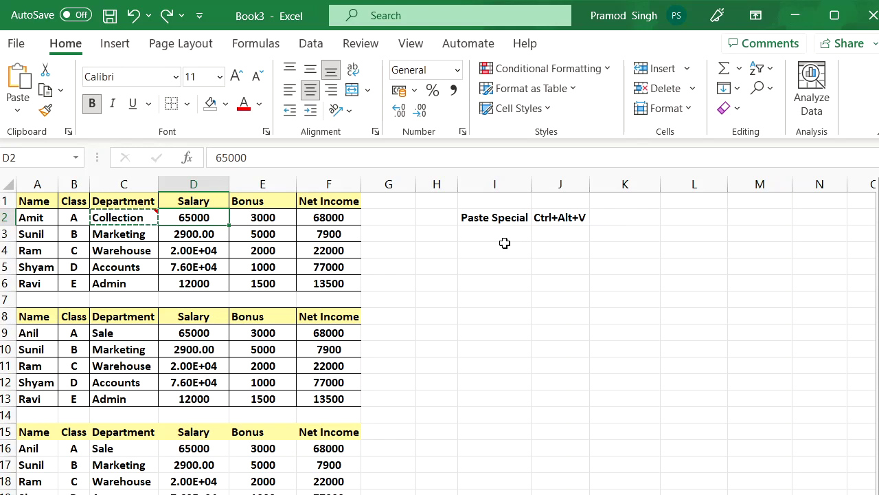
{"action": "type", "text": "55"}
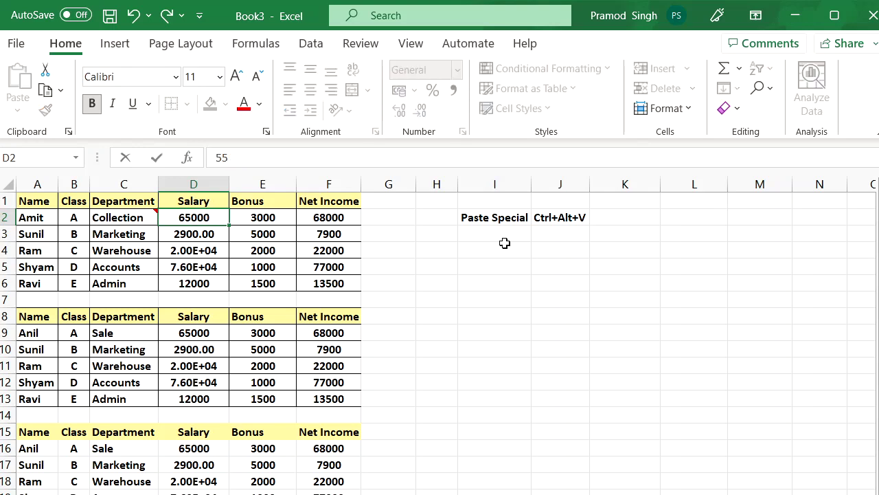
{"action": "key", "text": "Return"}
{"action": "type", "text": "45"}
{"action": "key", "text": "Return"}
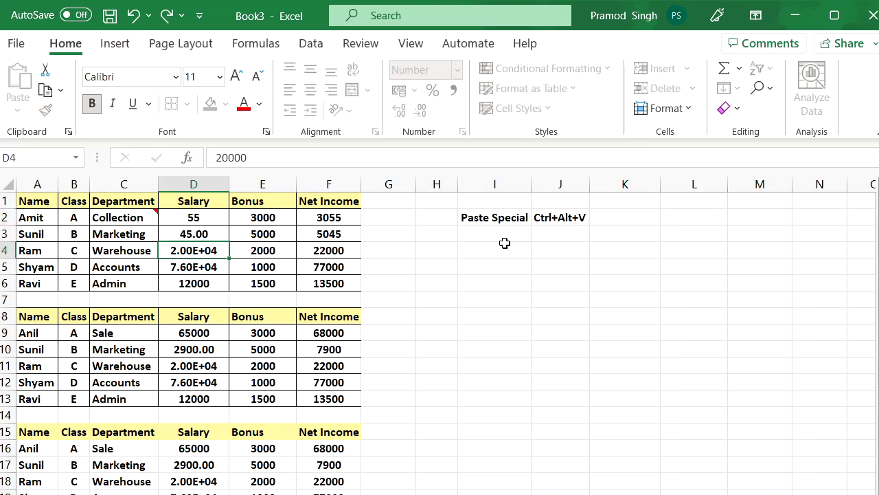
{"action": "type", "text": "2.0"}
{"action": "key", "text": "Return"}
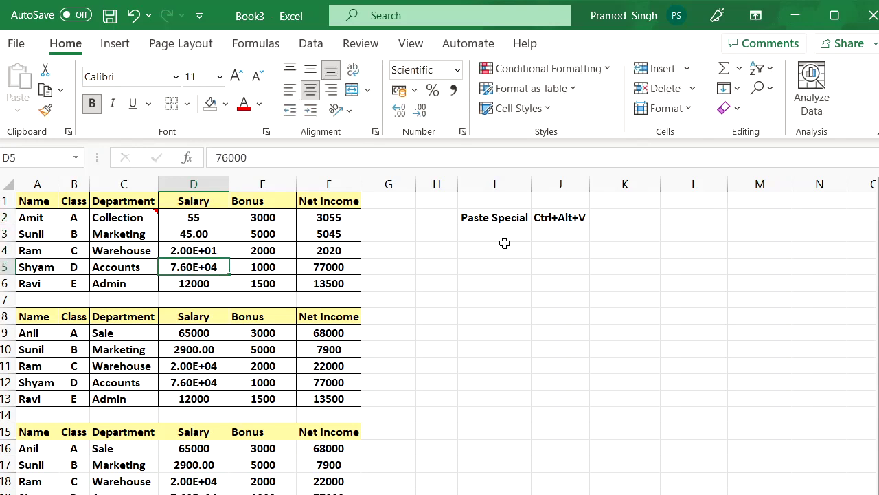
{"action": "type", "text": "2.9"}
{"action": "key", "text": "Return"}
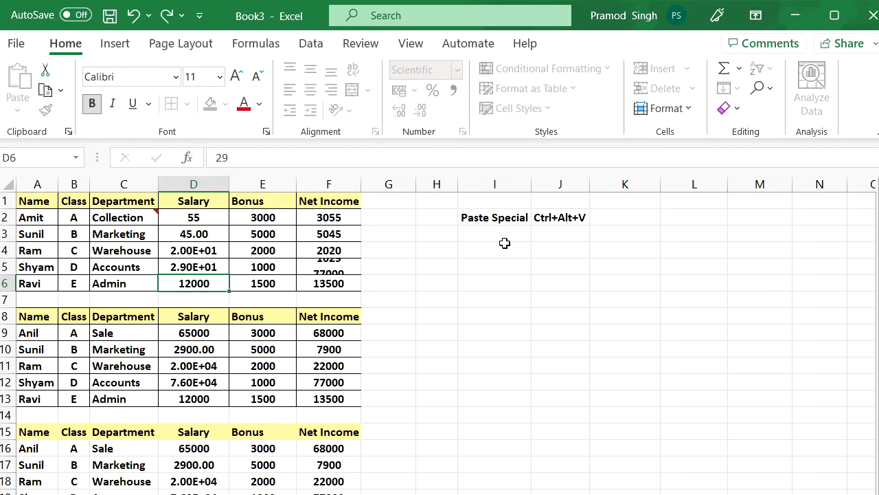
{"action": "type", "text": "20"}
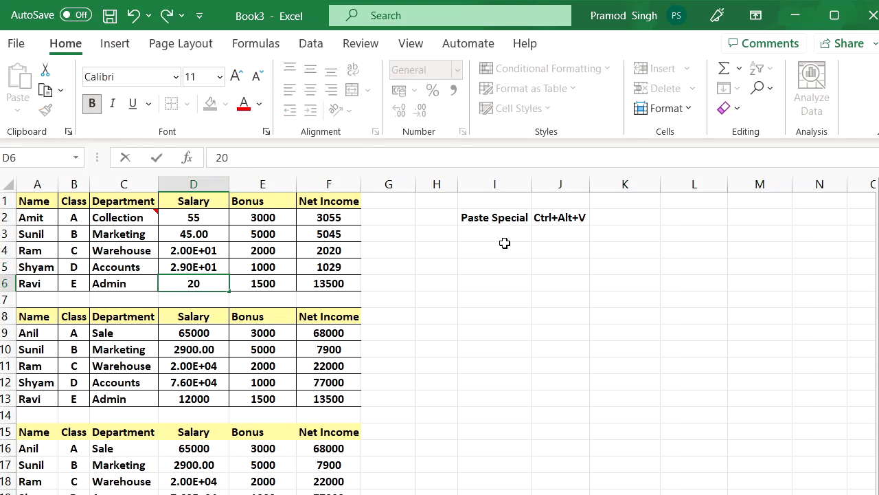
{"action": "key", "text": "Return"}
Format the salaries in D2:D6 as Number with 0 decimal places.
{"action": "key", "text": "Up"}
{"action": "key", "text": "Up"}
{"action": "key", "text": "ctrl+Up"}
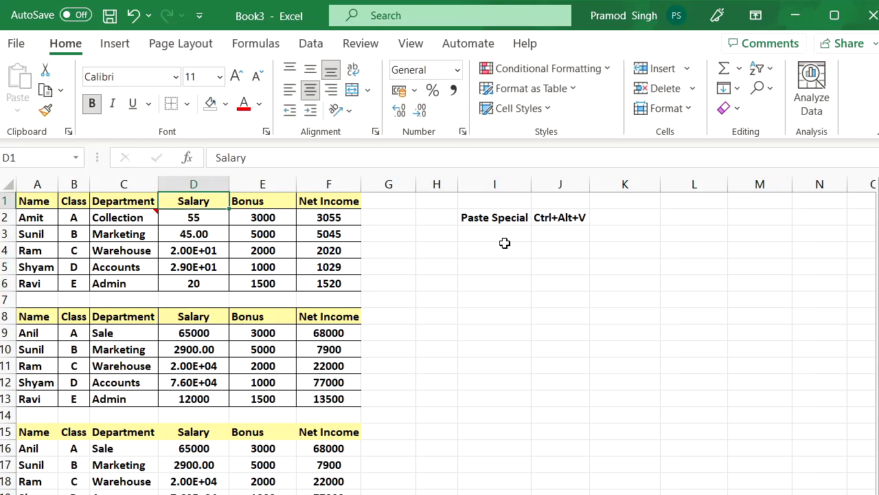
{"action": "key", "text": "Down"}
{"action": "key", "text": "ctrl+shift+Down"}
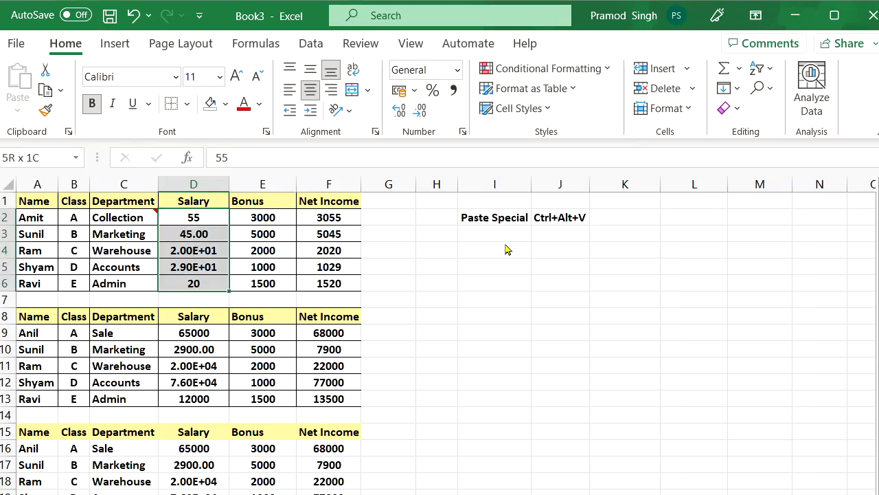
{"action": "key", "text": "ctrl+1"}
{"action": "key", "text": "Tab"}
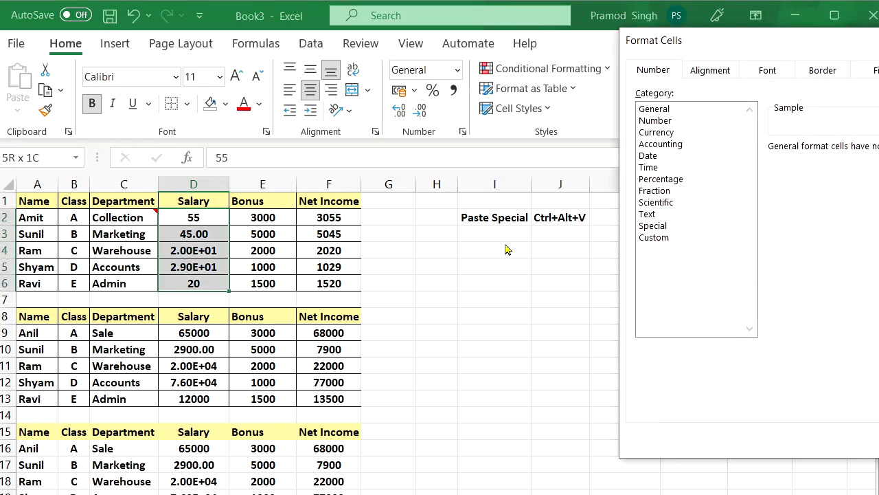
{"action": "left_click", "coordinate": [659, 121]}
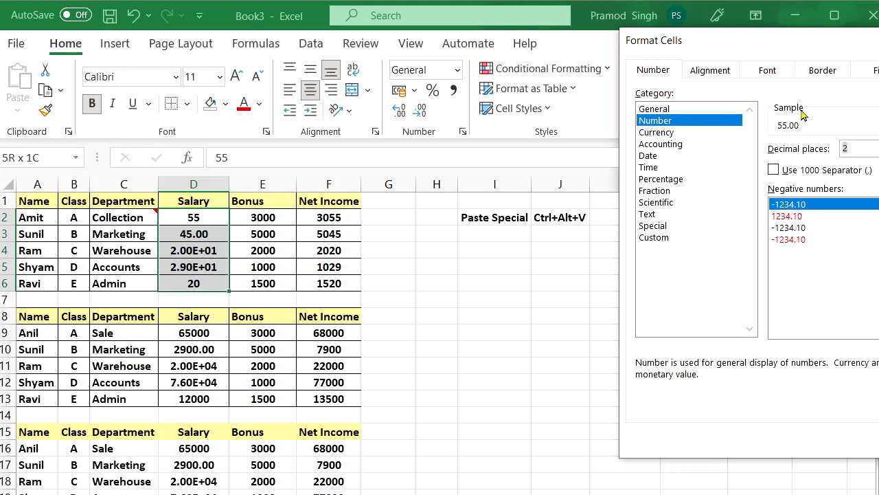
{"action": "type", "text": "0"}
{"action": "key", "text": "Return"}
Enter the header Add in cell G1, beside the Net Income header.
{"action": "key", "text": "Up"}
{"action": "key", "text": "Right"}
{"action": "key", "text": "Right"}
{"action": "key", "text": "Right"}
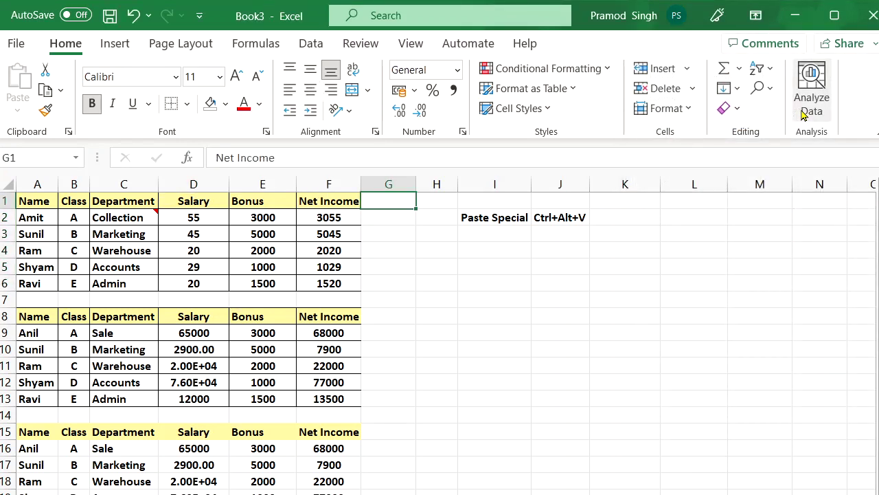
{"action": "key", "text": "Down"}
{"action": "key", "text": "Up"}
{"action": "key", "text": "Down"}
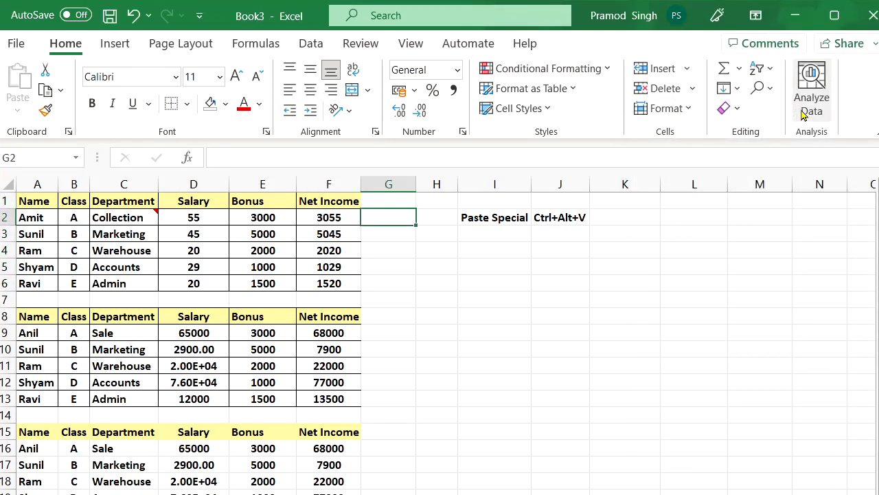
{"action": "key", "text": "Up"}
{"action": "type", "text": "Add"}
{"action": "key", "text": "Return"}
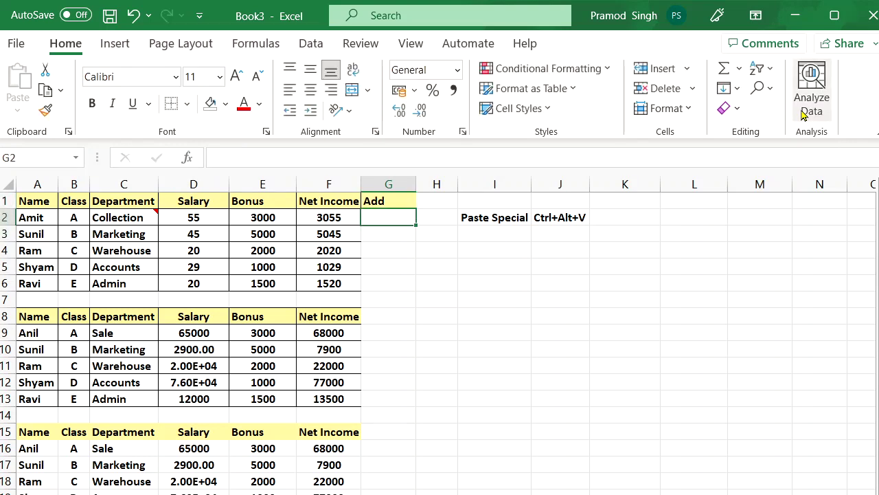
Enter the value 10 in cell G2 below the Add header and copy that cell.
{"action": "type", "text": "10"}
{"action": "key", "text": "Return"}
{"action": "key", "text": "Up"}
{"action": "key", "text": "ctrl+c"}
{"action": "key", "text": "Down"}
{"action": "key", "text": "ctrl+alt+v"}
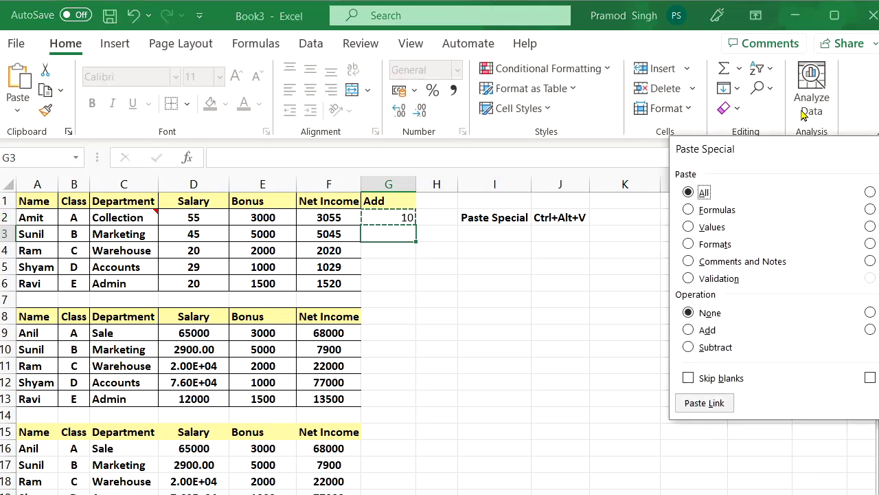
{"action": "left_click", "coordinate": [689, 330]}
{"action": "key", "text": "Escape"}
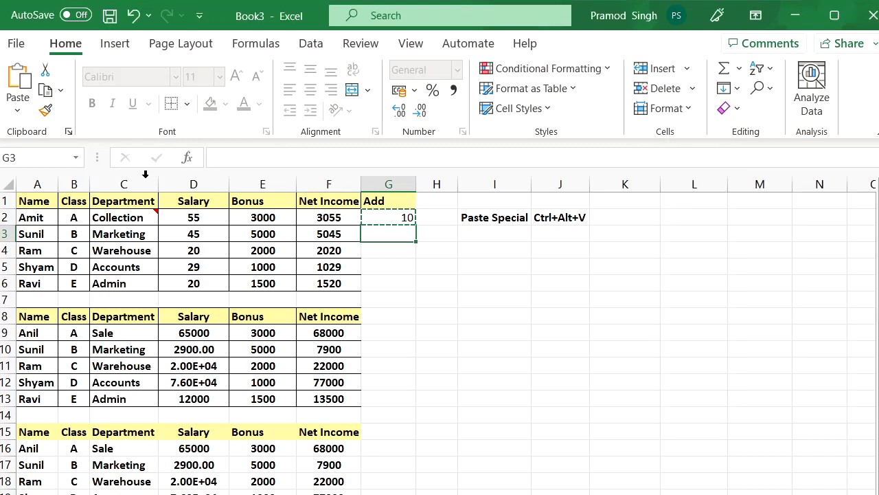
Try adding the copied 10 to the salaries in D2:D6 with Paste Special's Add operation, and undo the paste.
{"action": "left_click_drag", "start_coordinate": [203, 217], "coordinate": [206, 283]}
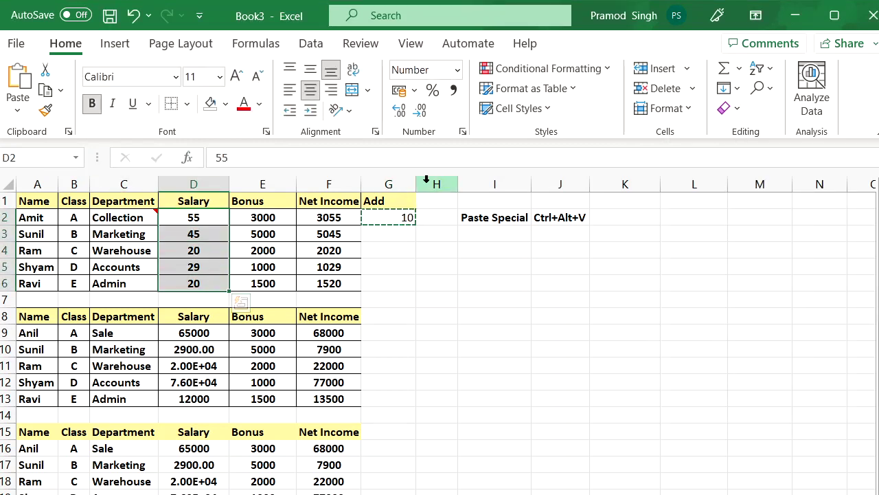
{"action": "key", "text": "ctrl+alt+v"}
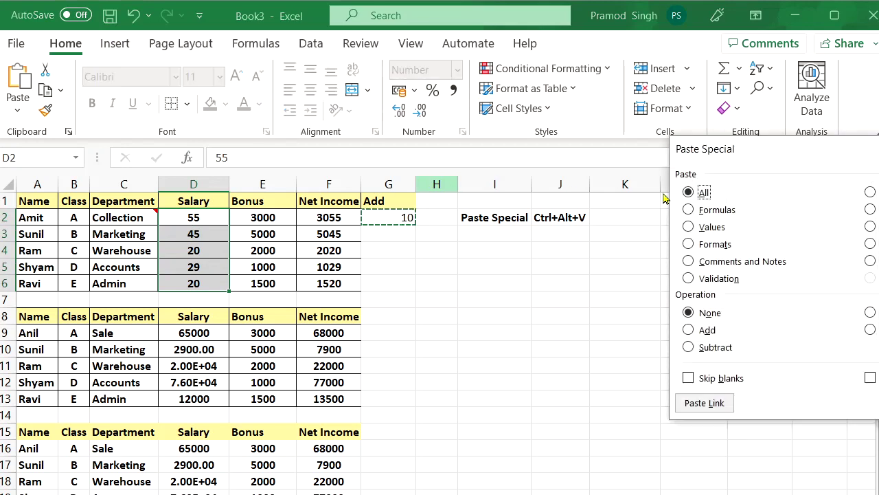
{"action": "left_click", "coordinate": [703, 333]}
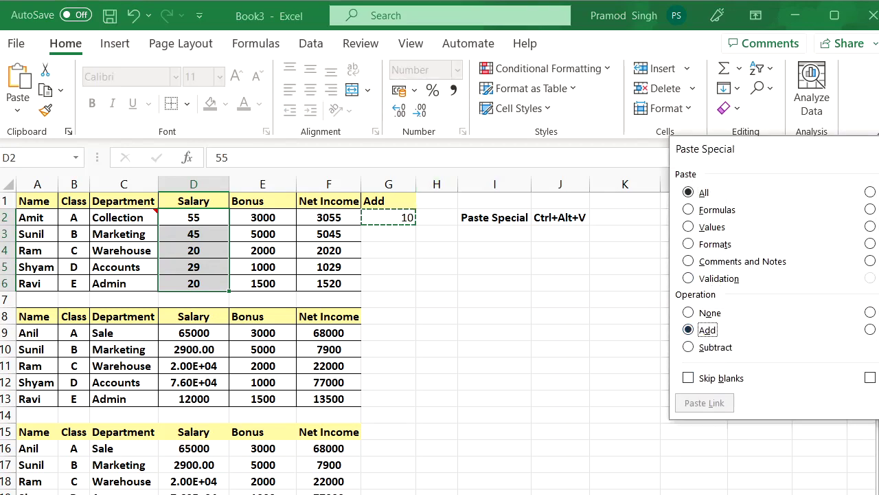
{"action": "key", "text": "Return"}
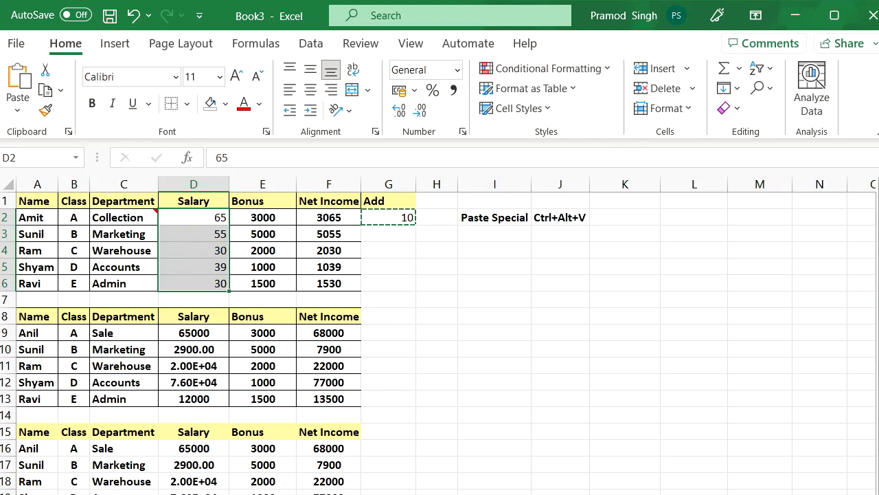
{"action": "key", "text": "ctrl+z"}
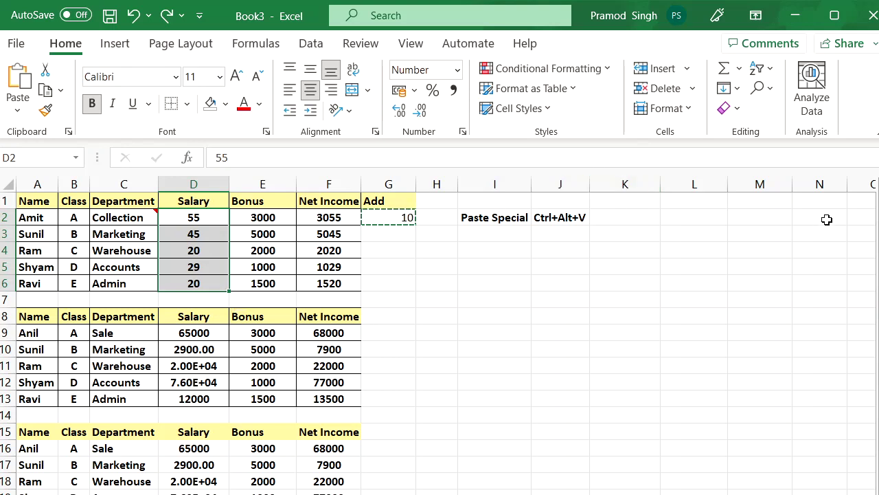
Use Paste Special with All and the Add operation to increase each salary in D2:D6 by the copied 10.
{"action": "key", "text": "ctrl+alt+v"}
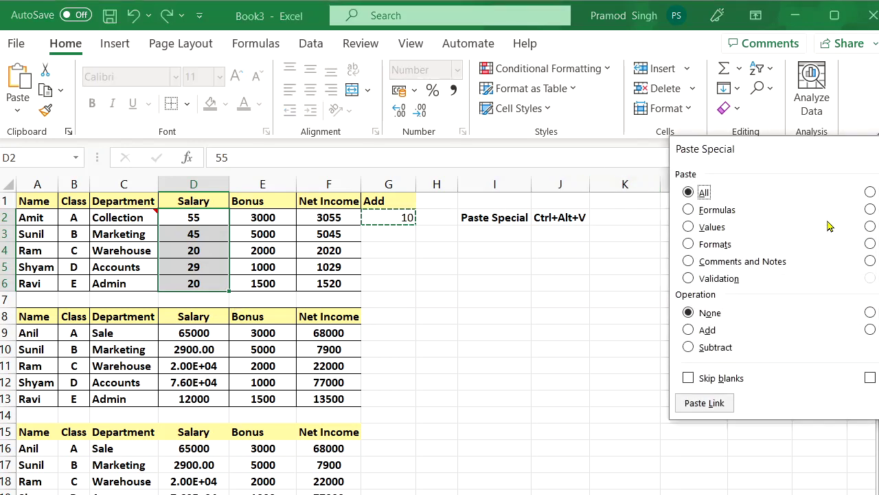
{"action": "left_click", "coordinate": [706, 331]}
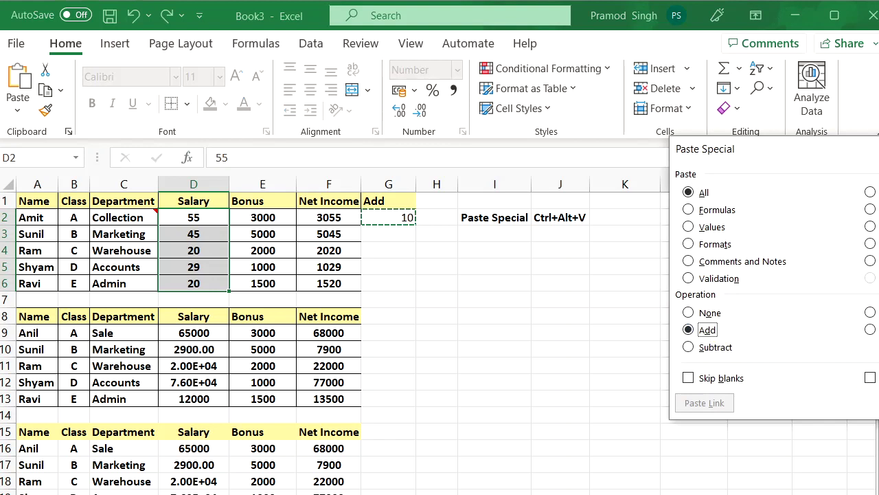
{"action": "key", "text": "Return"}
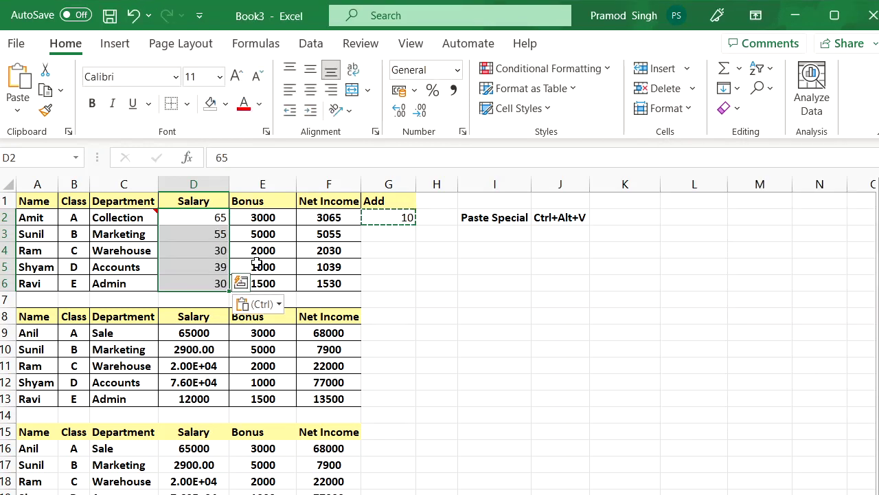
Undo the last addition, then try subtracting the copied 10 from the salaries in D2:D6 with Paste Special's Subtract operation, and undo it.
{"action": "key", "text": "ctrl+z"}
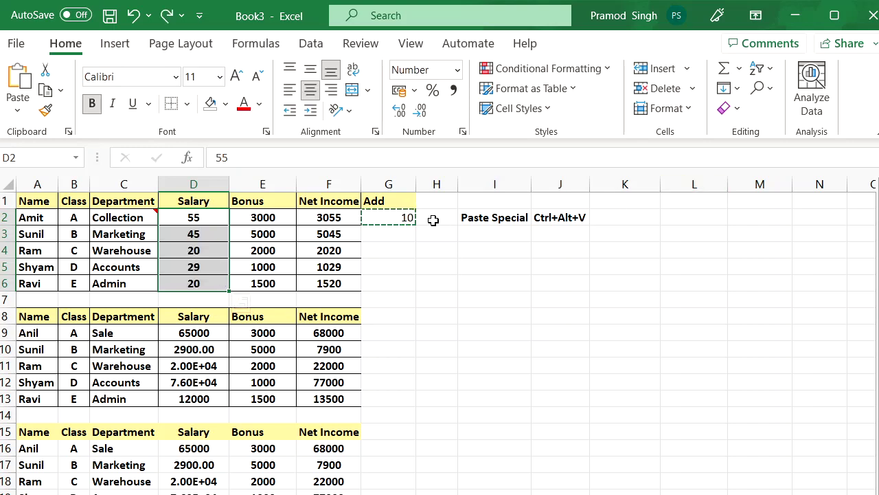
{"action": "key", "text": "ctrl+alt+v"}
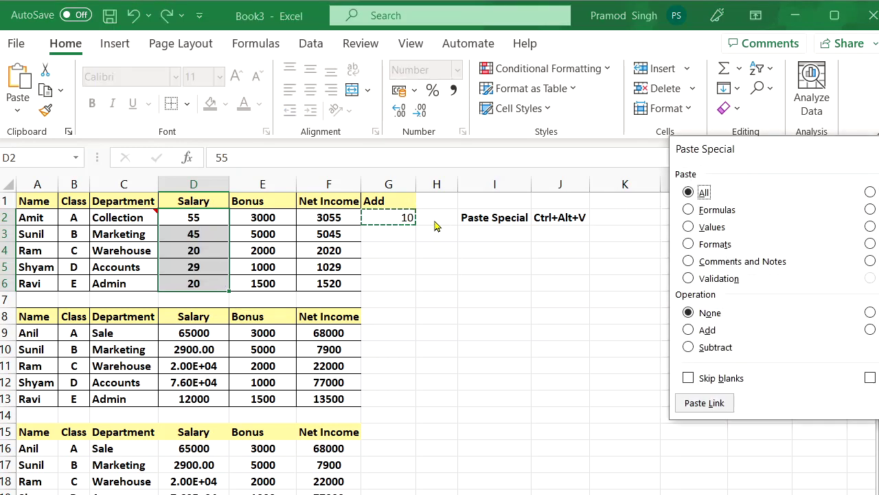
{"action": "left_click", "coordinate": [691, 347]}
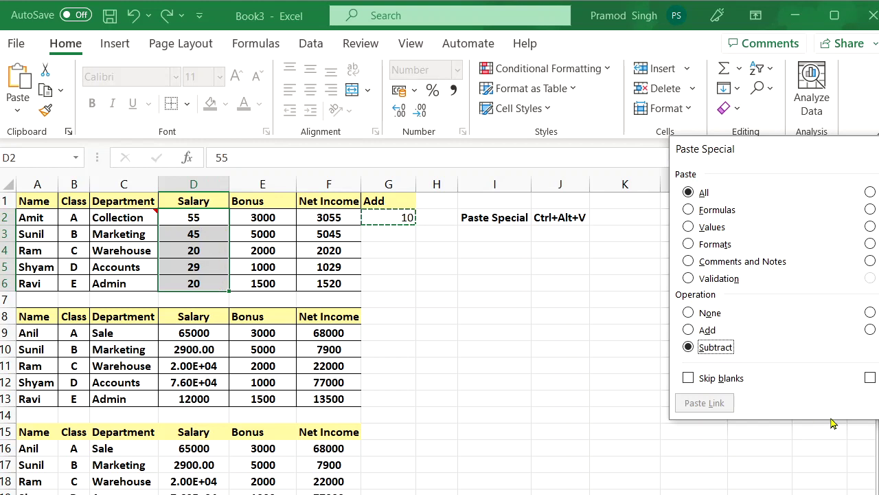
{"action": "key", "text": "Return"}
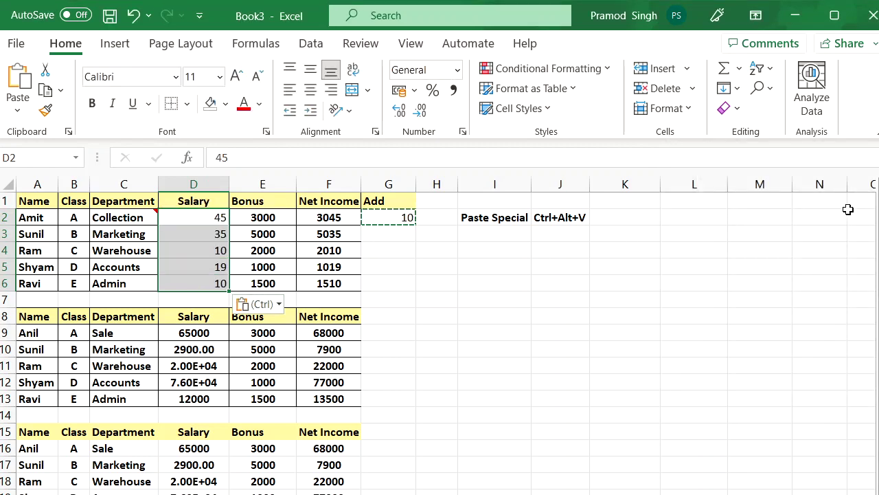
{"action": "key", "text": "ctrl+z"}
Use Paste Special with All and the Multiply operation to multiply each salary in D2:D6 by the copied 10.
{"action": "key", "text": "ctrl+alt+v"}
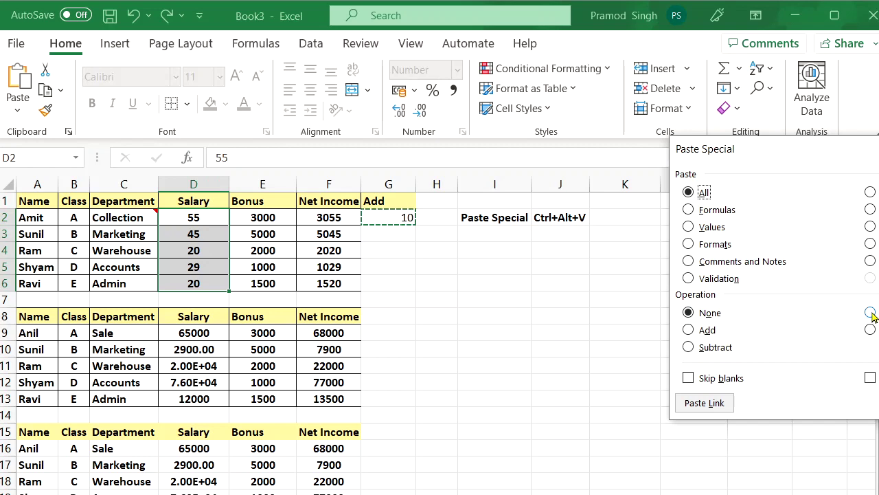
{"action": "left_click", "coordinate": [870, 312]}
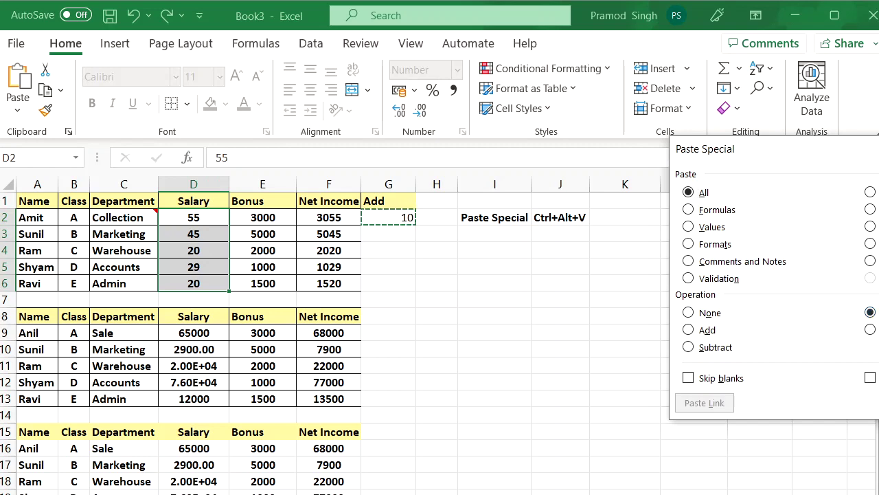
{"action": "key", "text": "Return"}
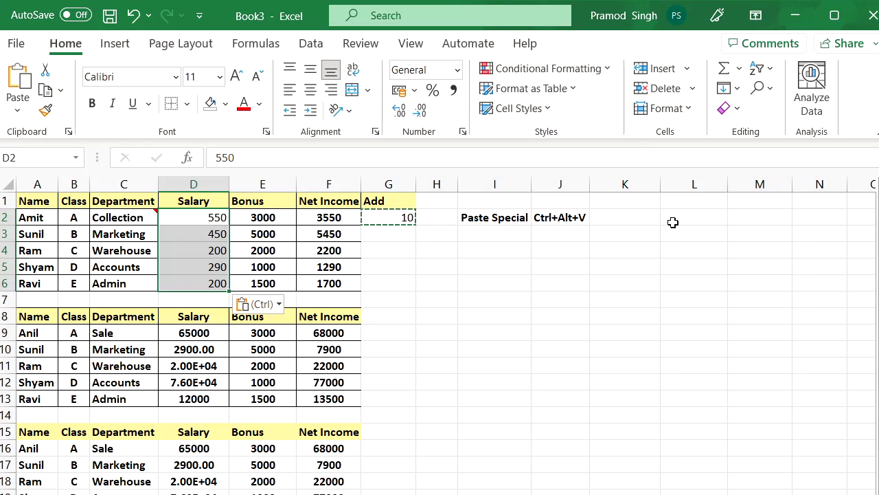
Use Paste Special with All and the Divide operation to divide each salary in D2:D6 by the copied 10.
{"action": "key", "text": "ctrl+alt+v"}
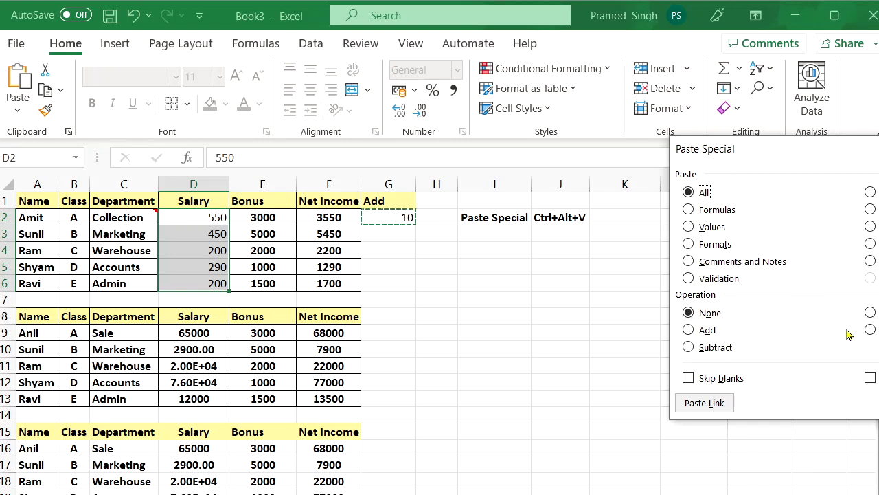
{"action": "left_click", "coordinate": [870, 330]}
{"action": "key", "text": "Return"}
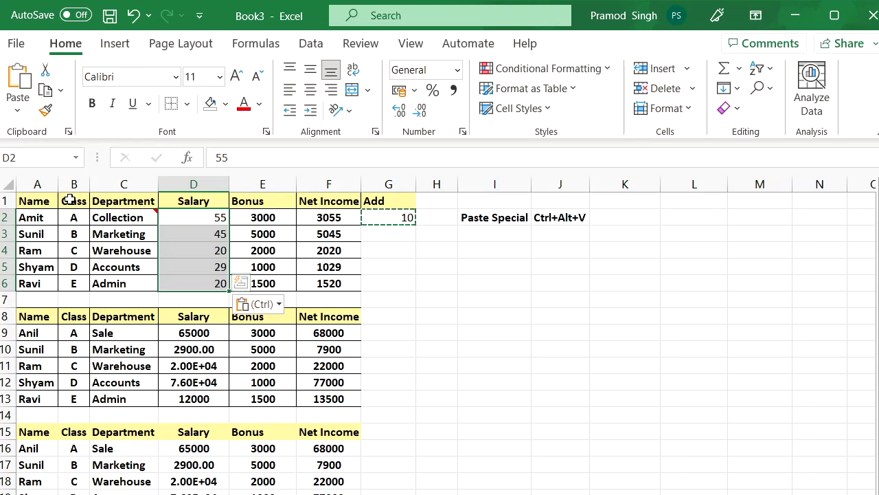
Copy the header row A1:G1 and paste it vertically from cell J5 using Paste Special's Transpose option.
{"action": "left_click", "coordinate": [41, 199]}
{"action": "key", "text": "ctrl+shift+Right"}
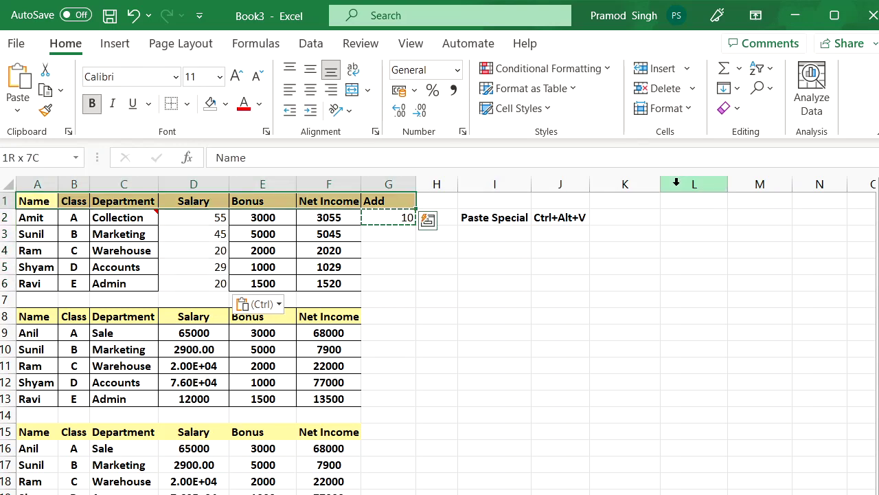
{"action": "key", "text": "ctrl+c"}
{"action": "left_click", "coordinate": [676, 183]}
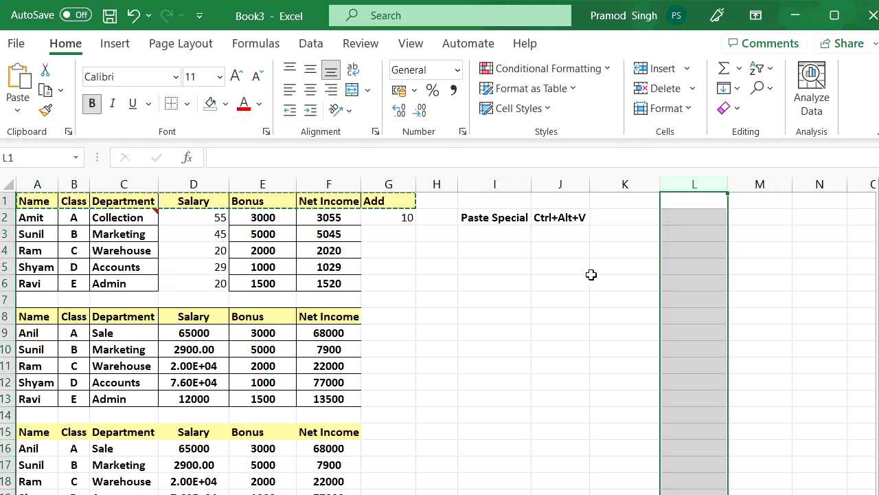
{"action": "left_click", "coordinate": [553, 265]}
{"action": "key", "text": "ctrl+alt+v"}
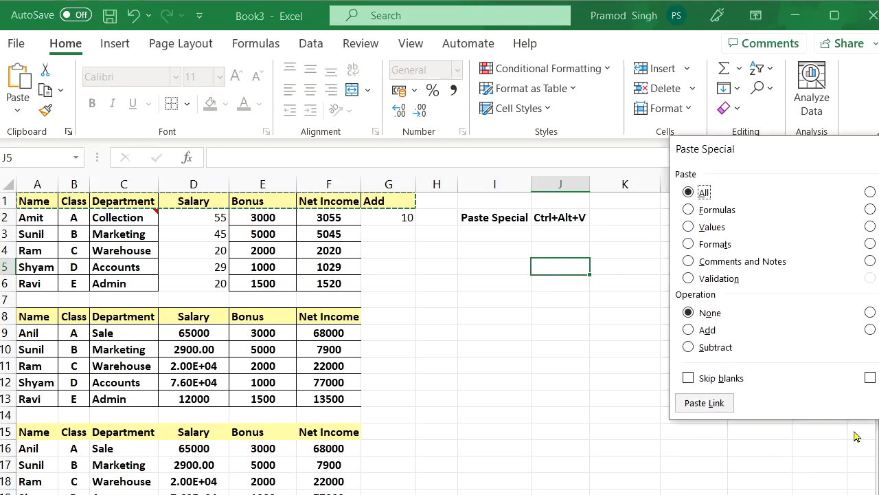
{"action": "left_click", "coordinate": [871, 378]}
{"action": "key", "text": "Return"}
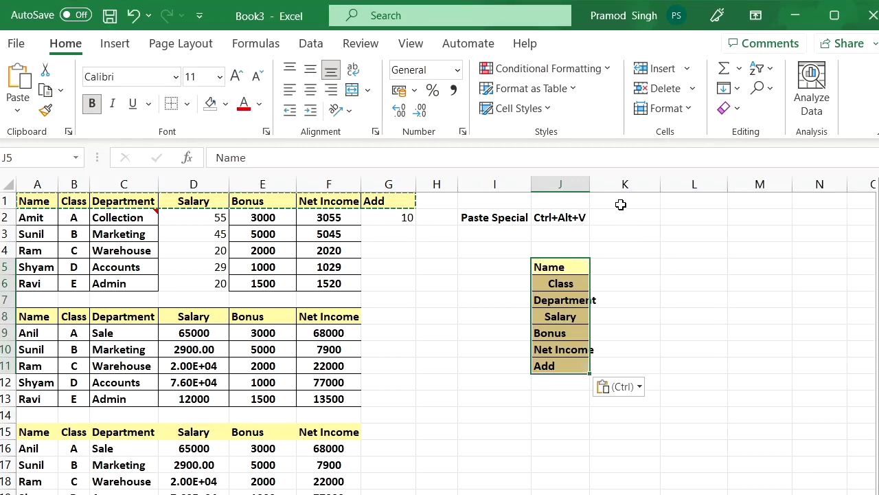
Auto-fit column J to the transposed headers, then undo both the width change and the transposed paste.
{"action": "double_click", "coordinate": [597, 180]}
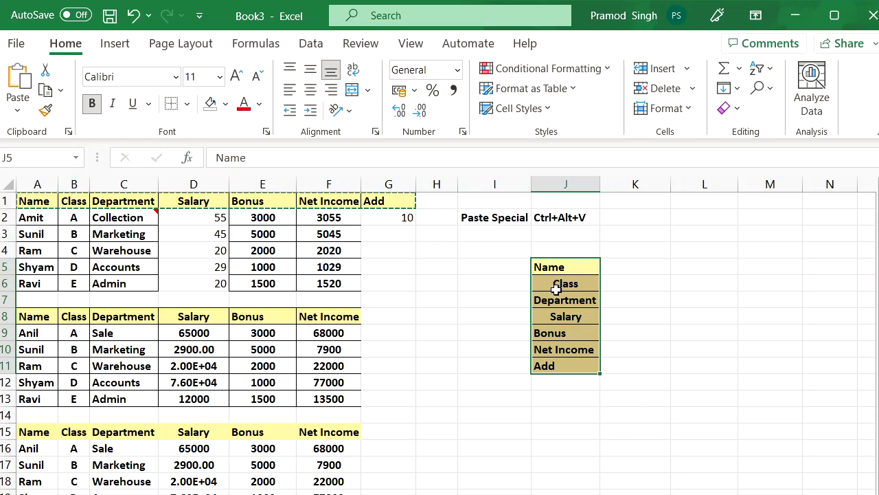
{"action": "key", "text": "ctrl+z"}
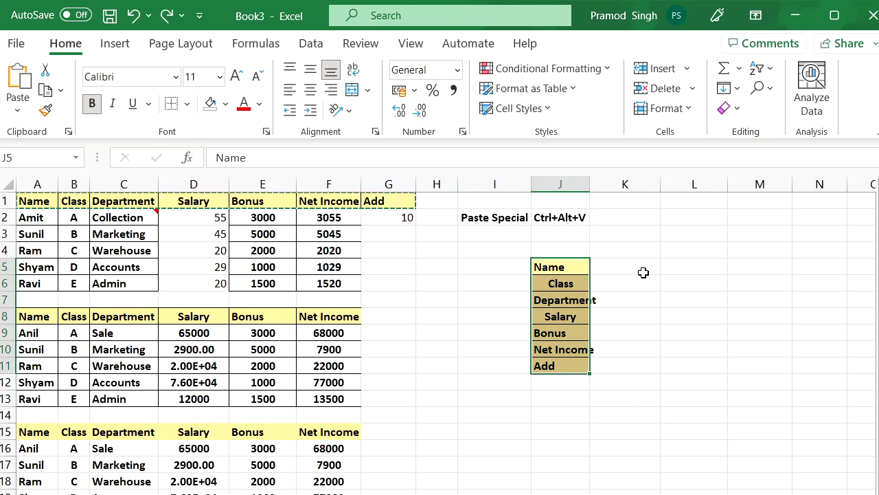
{"action": "key", "text": "ctrl+z"}
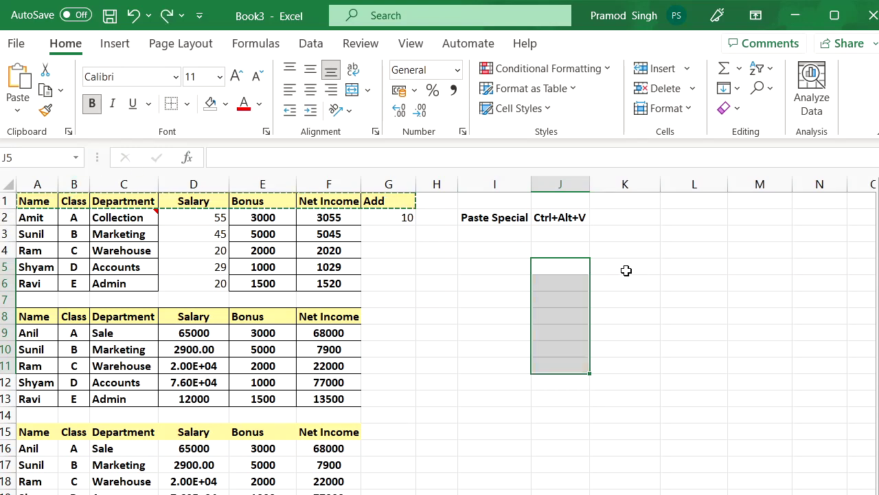
{"action": "left_click", "coordinate": [560, 268]}
{"action": "key", "text": "ctrl+alt+v"}
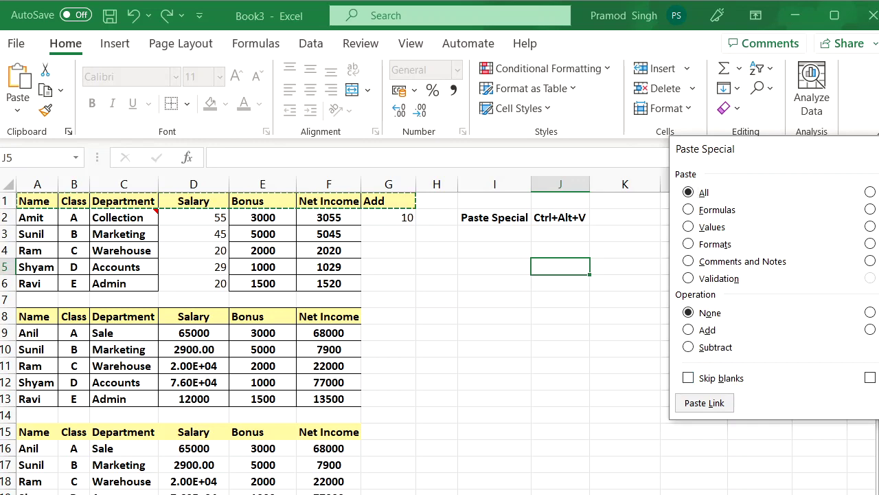
{"action": "key", "text": "Escape"}
Enter the header Name in cell J5.
{"action": "type", "text": "Na"}
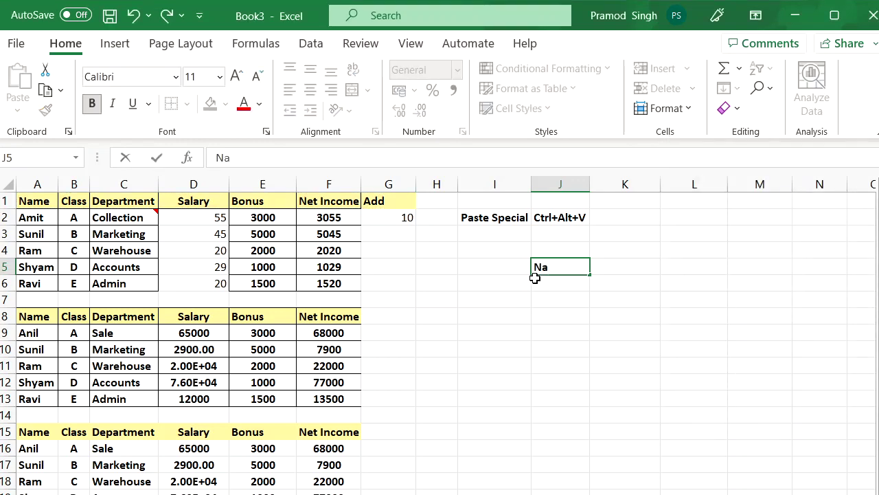
{"action": "type", "text": ","}
{"action": "key", "text": "BackSpace"}
{"action": "type", "text": "me"}
{"action": "key", "text": "Return"}
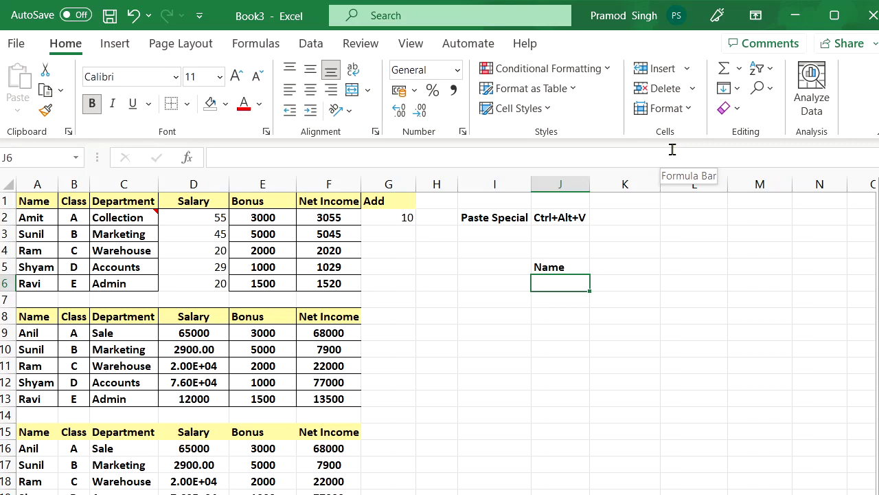
Enter sample first names in cells J6, J7 and J10 under the Name header, leaving J8 and J9 blank.
{"action": "type", "text": "amil"}
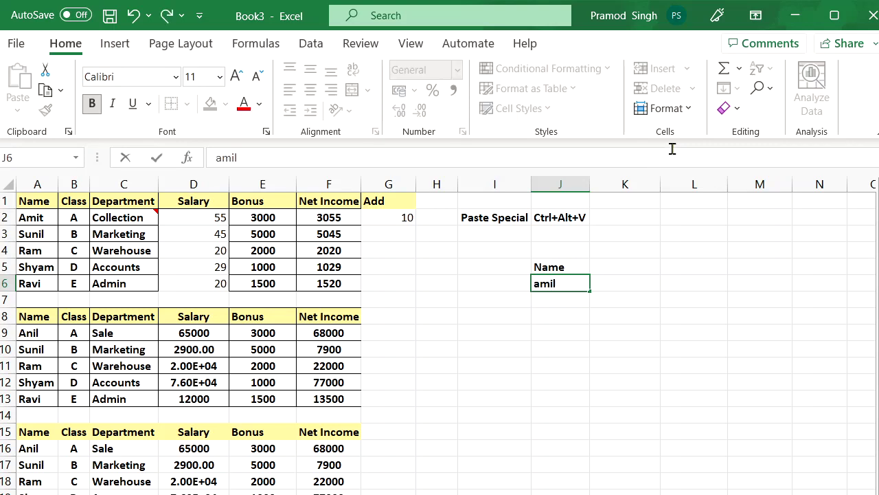
{"action": "key", "text": "Return"}
{"action": "key", "text": "Up"}
{"action": "type", "text": "anil"}
{"action": "key", "text": "Return"}
{"action": "type", "text": "sunil"}
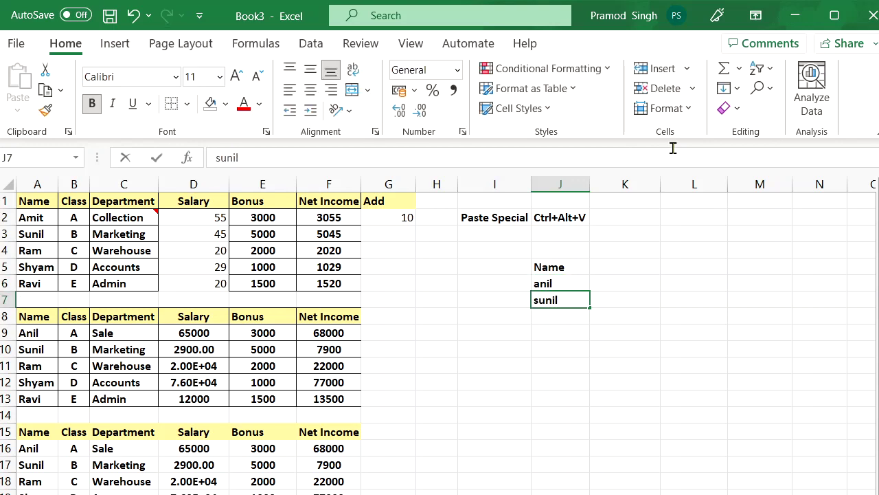
{"action": "key", "text": "Return"}
{"action": "key", "text": "Return"}
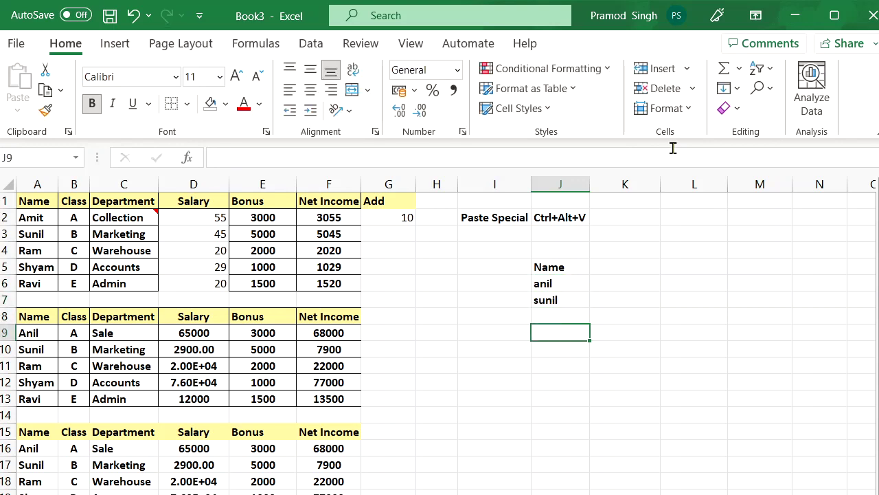
{"action": "key", "text": "Return"}
{"action": "type", "text": "ami"}
{"action": "key", "text": "Return"}
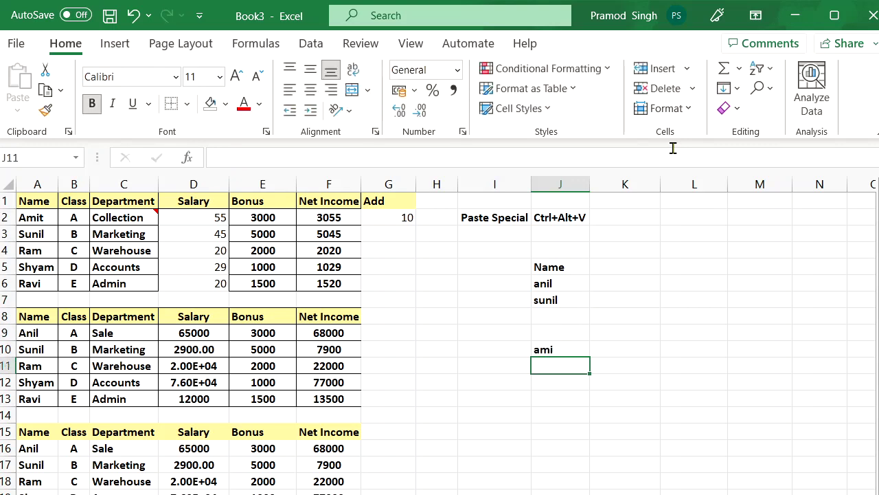
Enter two more sample first names in cells K8 and K9, beside the blank cells of the list.
{"action": "key", "text": "Up"}
{"action": "key", "text": "Up"}
{"action": "key", "text": "Up"}
{"action": "key", "text": "Right"}
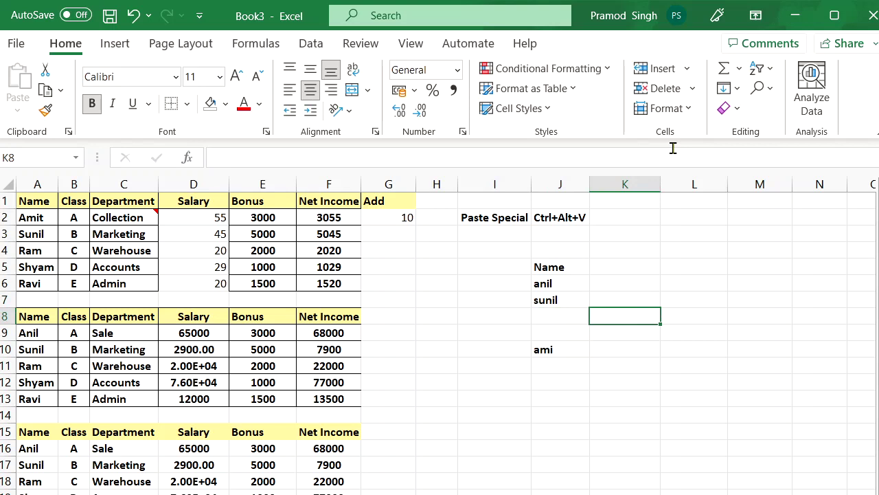
{"action": "type", "text": "chinu"}
{"action": "key", "text": "Return"}
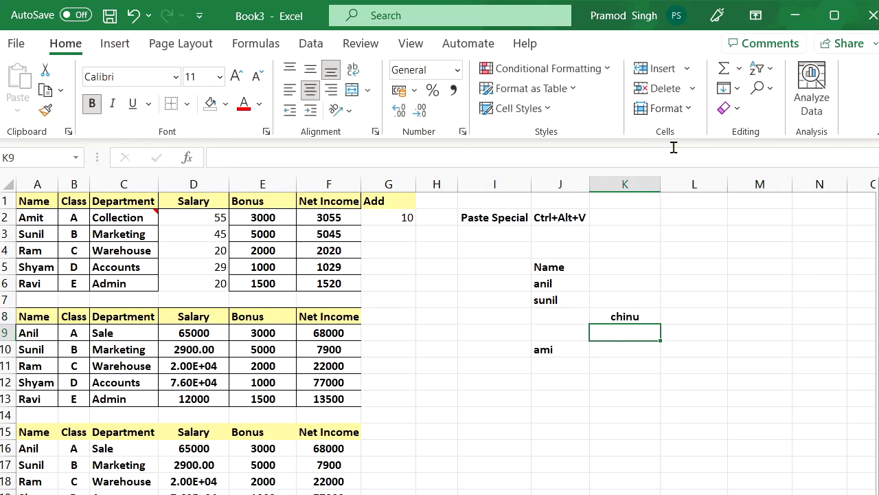
{"action": "type", "text": "mintu"}
{"action": "key", "text": "Return"}
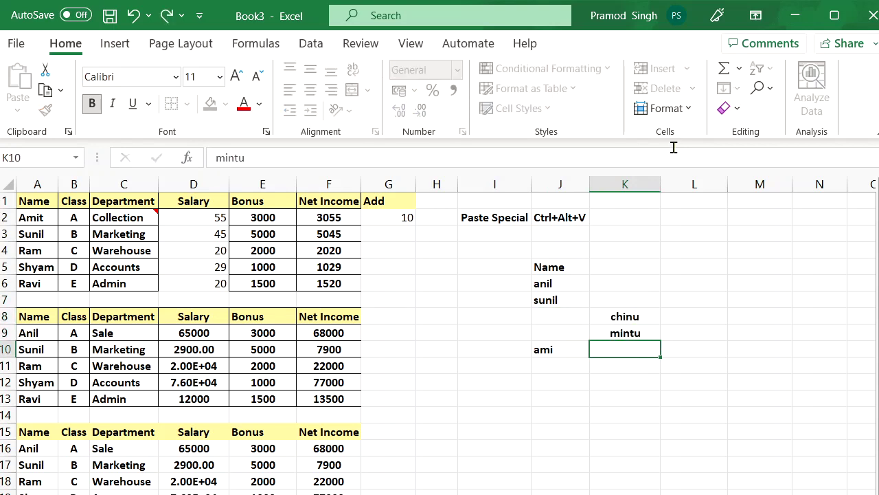
Select the name list J5:J10, including its blank cells, and copy it.
{"action": "key", "text": "Up"}
{"action": "key", "text": "Up"}
{"action": "key", "text": "Left"}
{"action": "key", "text": "Up"}
{"action": "key", "text": "Up"}
{"action": "key", "text": "Up"}
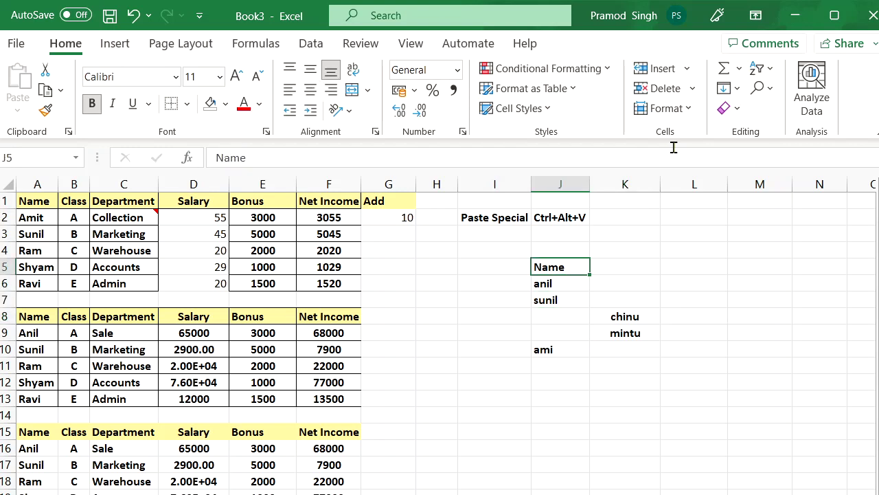
{"action": "key", "text": "shift+Down"}
{"action": "key", "text": "shift+Down"}
{"action": "key", "text": "shift+Down"}
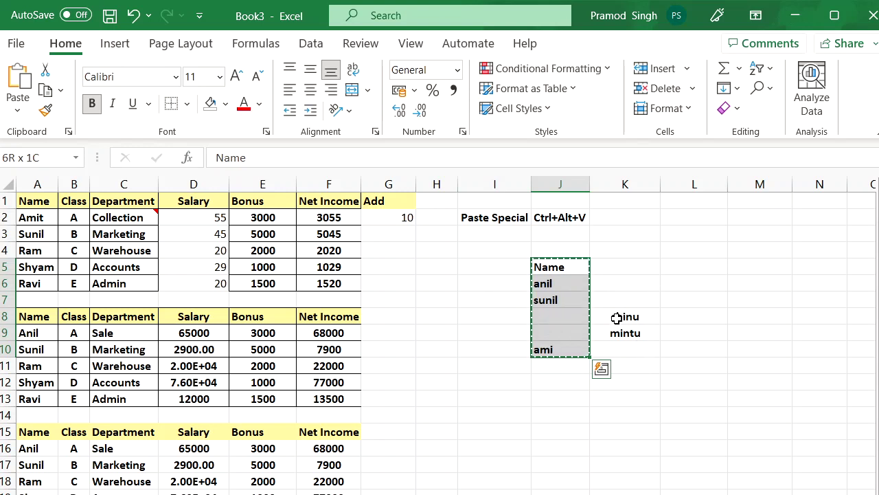
Fill the two name cells K8:K9 with the golden-orange standard colour.
{"action": "left_click_drag", "start_coordinate": [617, 317], "coordinate": [627, 334]}
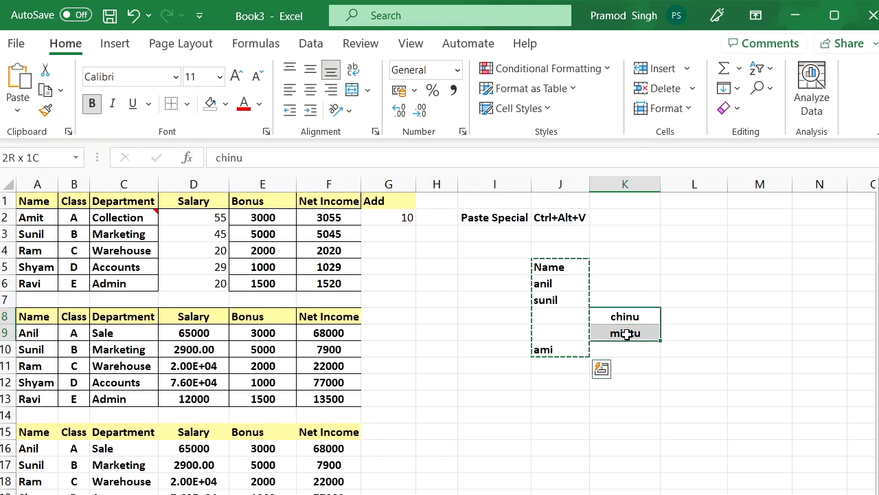
{"action": "left_click", "coordinate": [225, 103]}
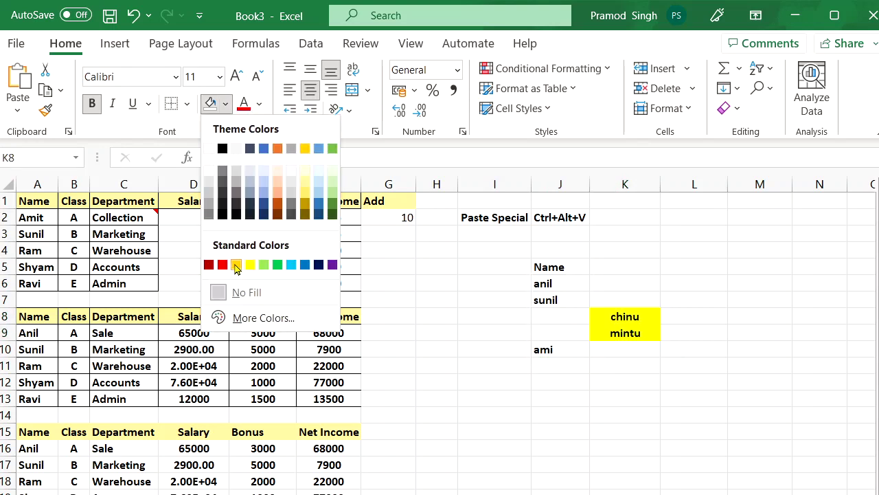
{"action": "left_click", "coordinate": [236, 264]}
Copy the range J5:J10 with the Name header, the names and the blank cells between them.
{"action": "left_click", "coordinate": [557, 267]}
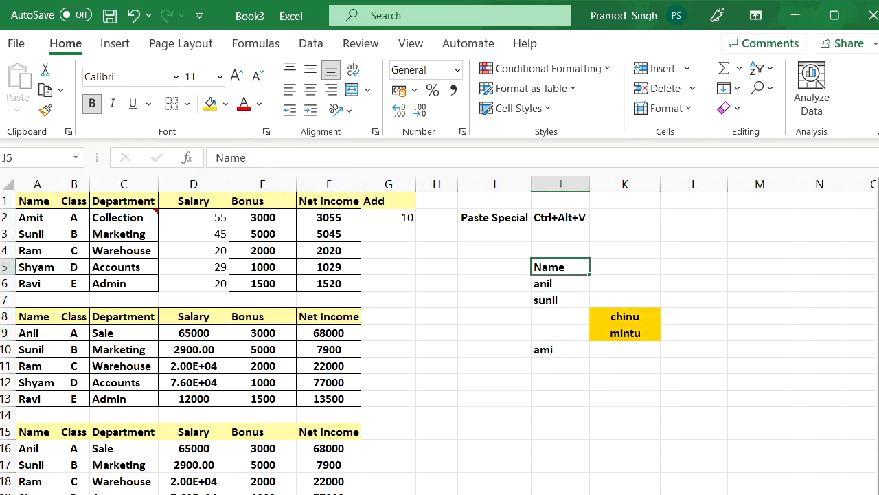
{"action": "key", "text": "shift+Down"}
{"action": "key", "text": "shift+Down"}
{"action": "key", "text": "shift+Down"}
{"action": "key", "text": "shift+Down"}
{"action": "key", "text": "shift+Down"}
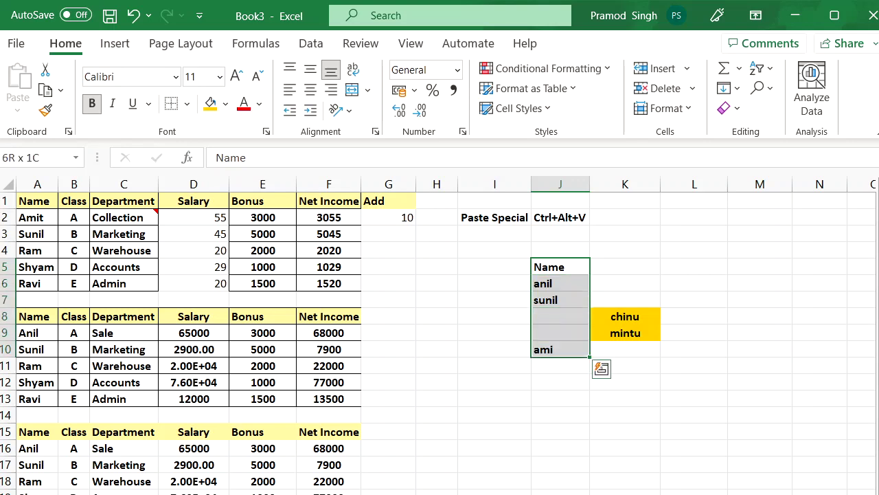
Paste the copied name list at cell K5 using Paste Special with Skip blanks enabled.
{"action": "key", "text": "Up"}
{"action": "key", "text": "Right"}
{"action": "key", "text": "Down"}
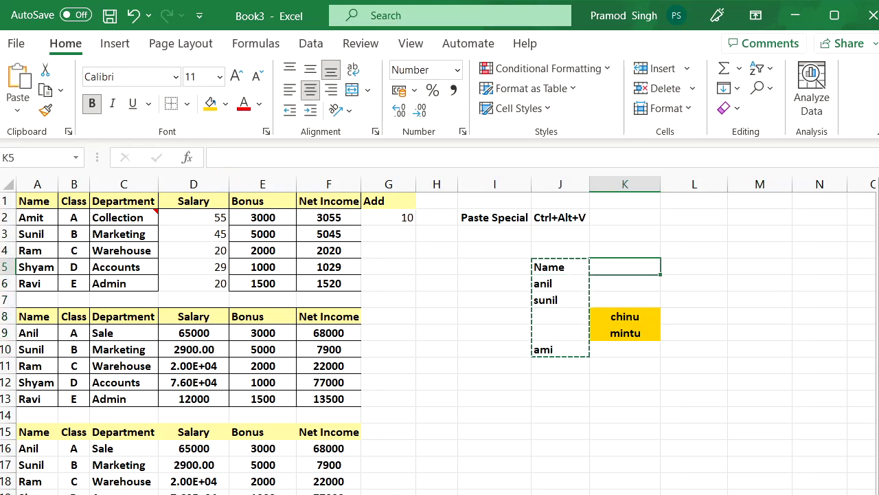
{"action": "key", "text": "ctrl+alt+v"}
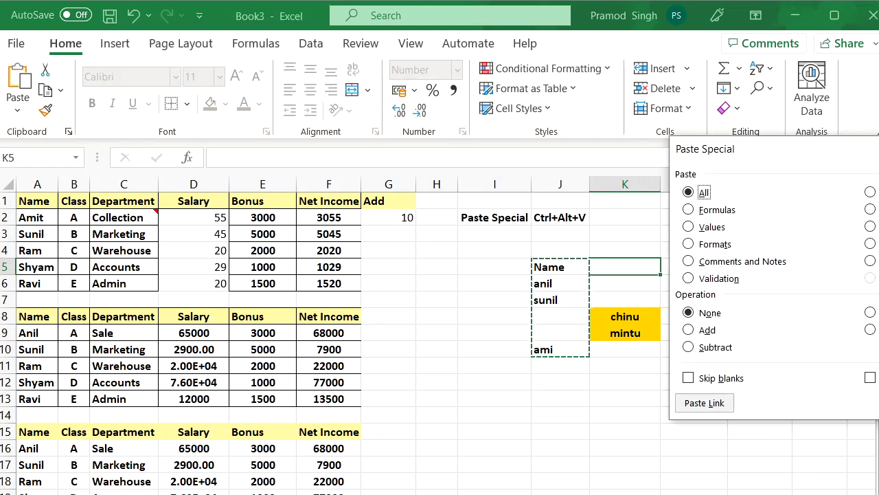
{"action": "left_click", "coordinate": [699, 377]}
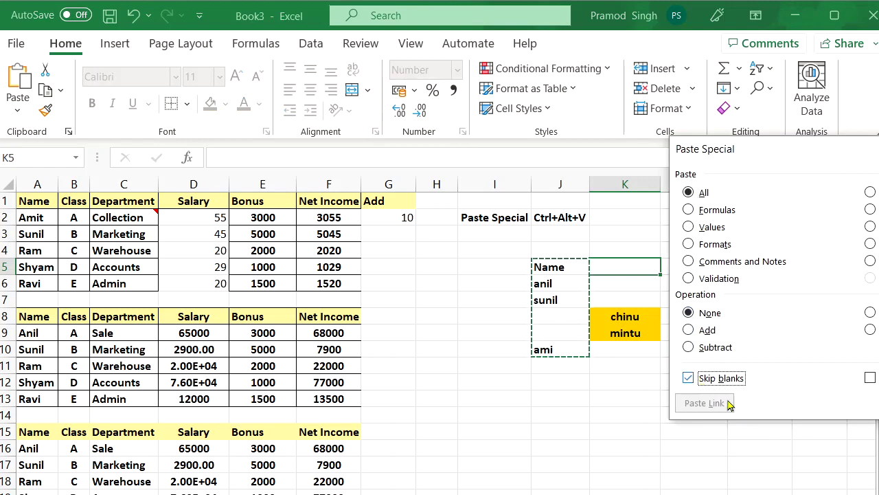
{"action": "key", "text": "Return"}
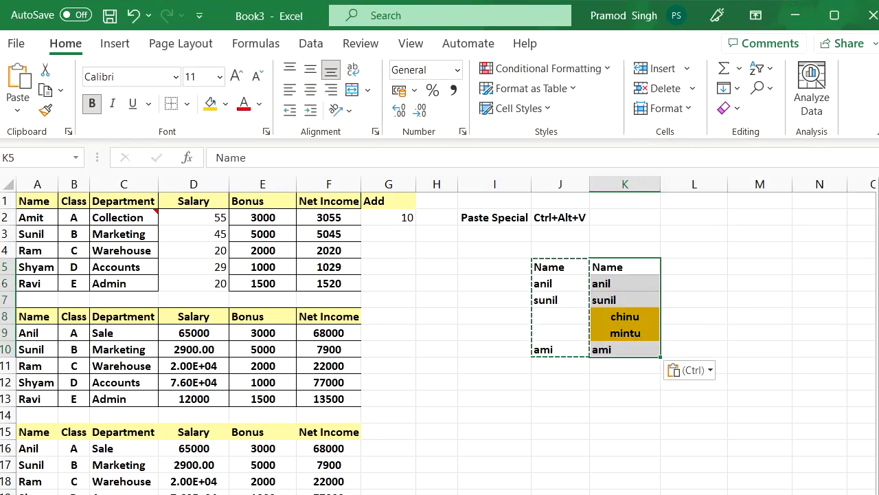
Compare the source list in column J with the pasted list in column K, especially the blank cells against K8:K9.
{"action": "left_click", "coordinate": [566, 319]}
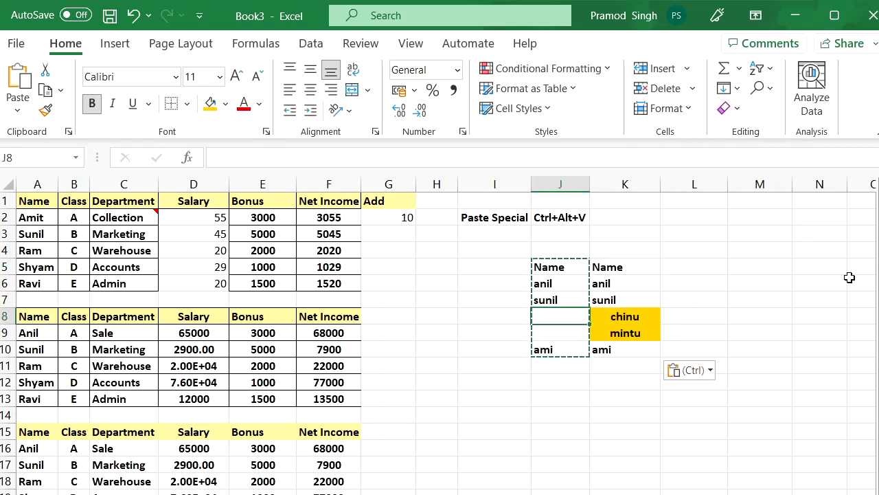
{"action": "key", "text": "Right"}
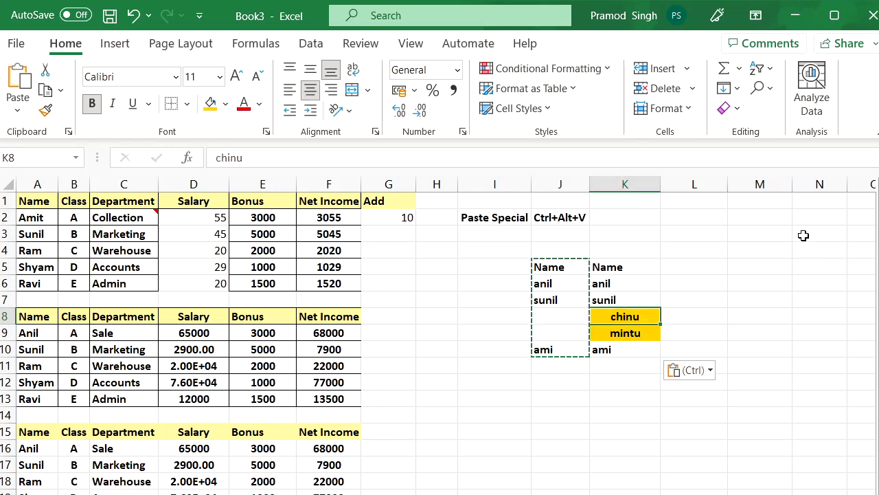
{"action": "key", "text": "Up"}
{"action": "key", "text": "Up"}
{"action": "key", "text": "Left"}
{"action": "key", "text": "Up"}
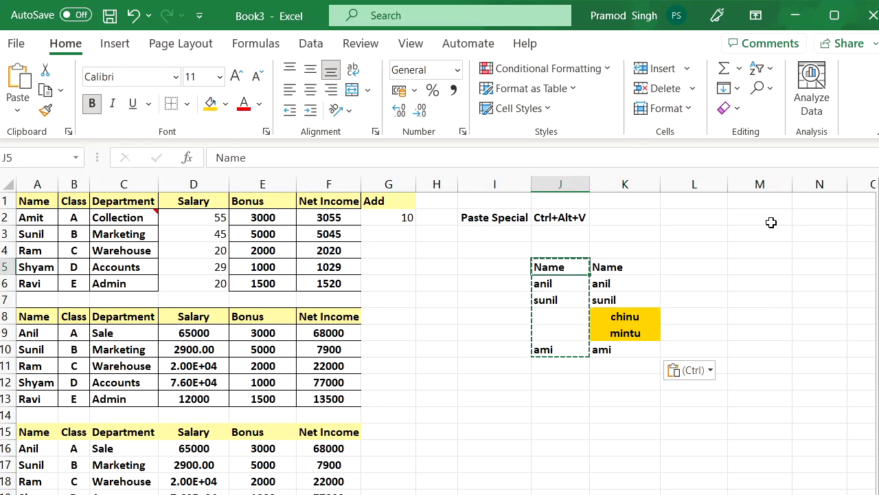
{"action": "key", "text": "shift+Down"}
{"action": "key", "text": "shift+Down"}
{"action": "key", "text": "Down"}
{"action": "key", "text": "Down"}
{"action": "key", "text": "Down"}
{"action": "key", "text": "Down"}
{"action": "key", "text": "Down"}
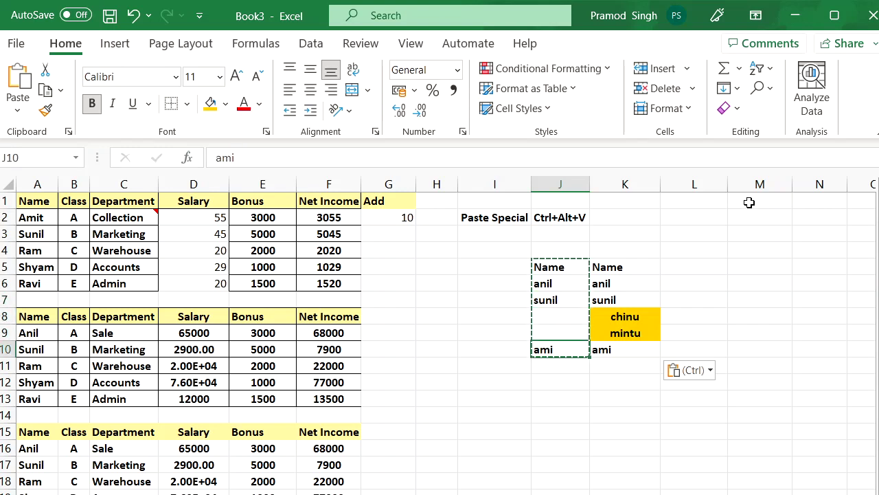
{"action": "key", "text": "shift+Right"}
{"action": "key", "text": "Up"}
{"action": "key", "text": "Up"}
{"action": "key", "text": "Right"}
{"action": "key", "text": "Up"}
{"action": "key", "text": "Up"}
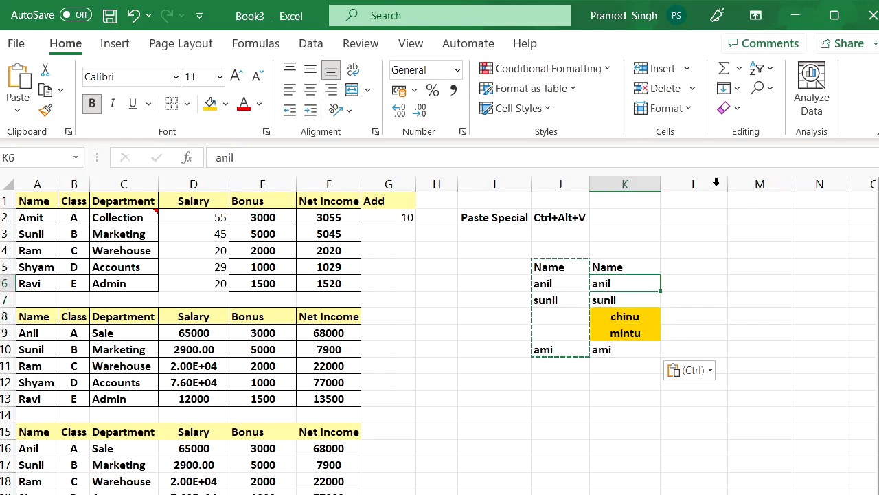
{"action": "key", "text": "Down"}
{"action": "key", "text": "Down"}
{"action": "key", "text": "Down"}
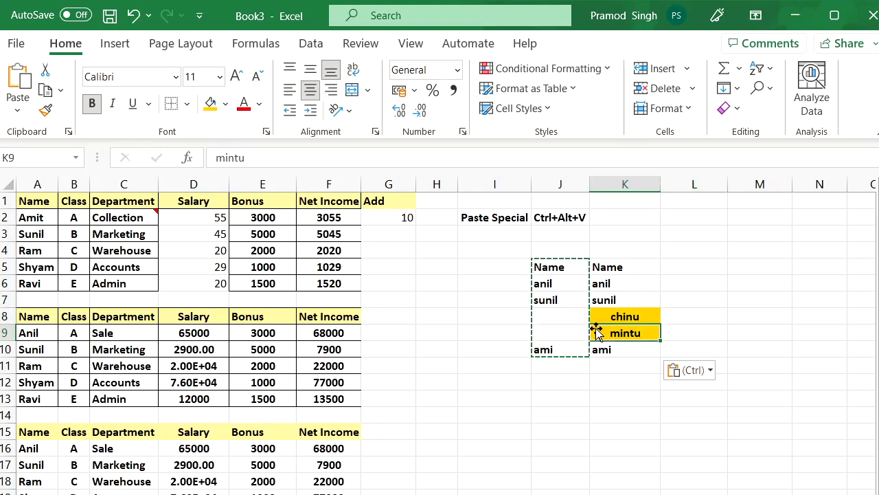
Clear the contents of the sample name lists in the range J5:L11.
{"action": "left_click_drag", "start_coordinate": [558, 273], "coordinate": [649, 354]}
{"action": "key", "text": "Delete"}
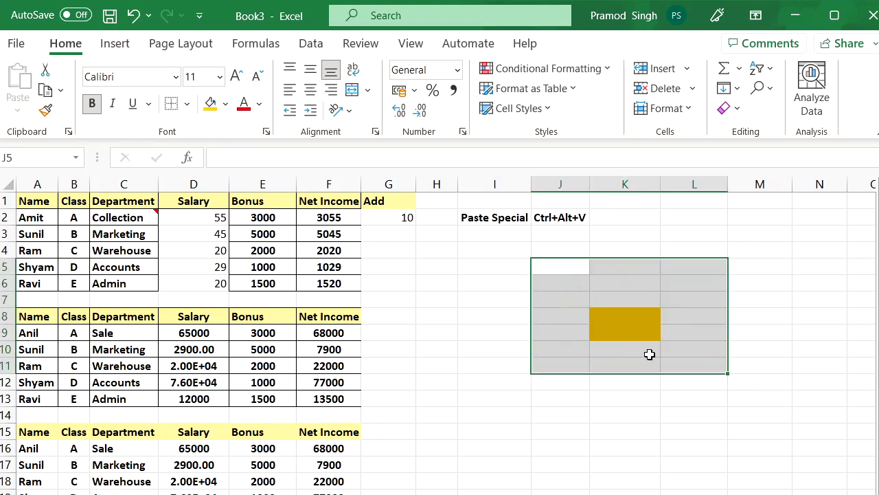
{"action": "left_click", "coordinate": [493, 279]}
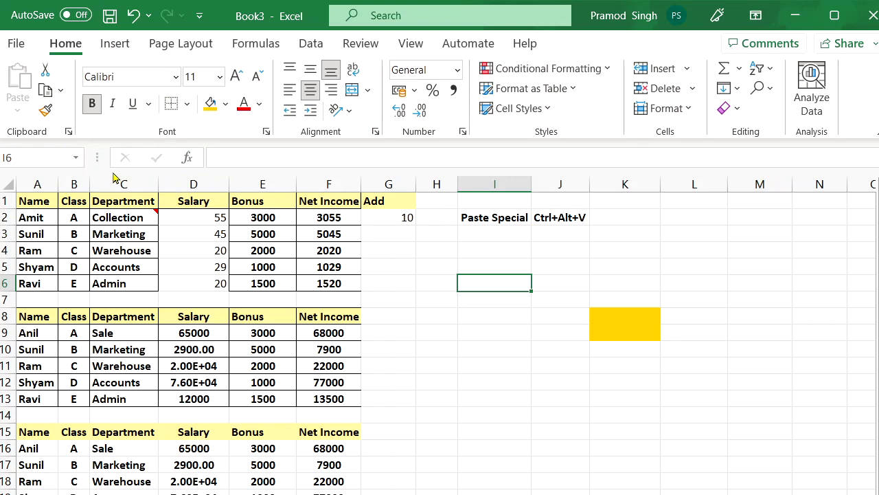
Cut the first employee table A1:F6 and paste it at cell I4.
{"action": "left_click", "coordinate": [39, 202]}
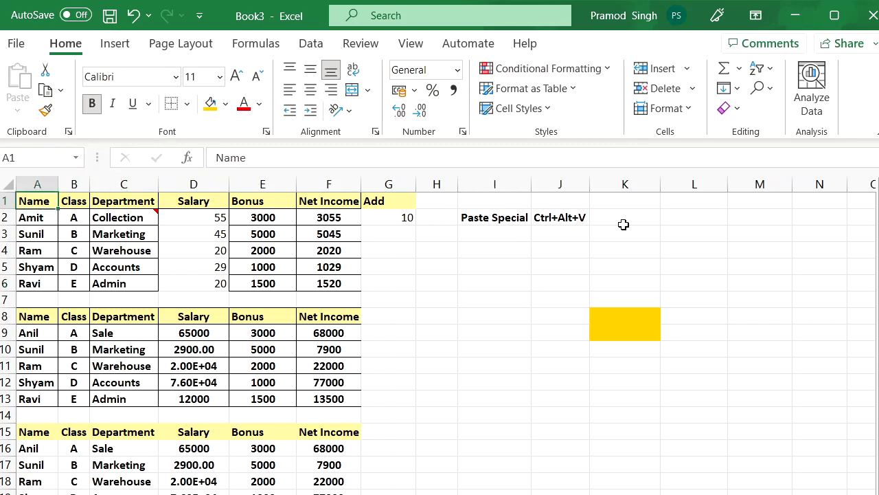
{"action": "key", "text": "shift+Right"}
{"action": "key", "text": "shift+Right"}
{"action": "key", "text": "shift+Right"}
{"action": "key", "text": "shift+Right"}
{"action": "key", "text": "shift+Right"}
{"action": "key", "text": "ctrl+shift+Down"}
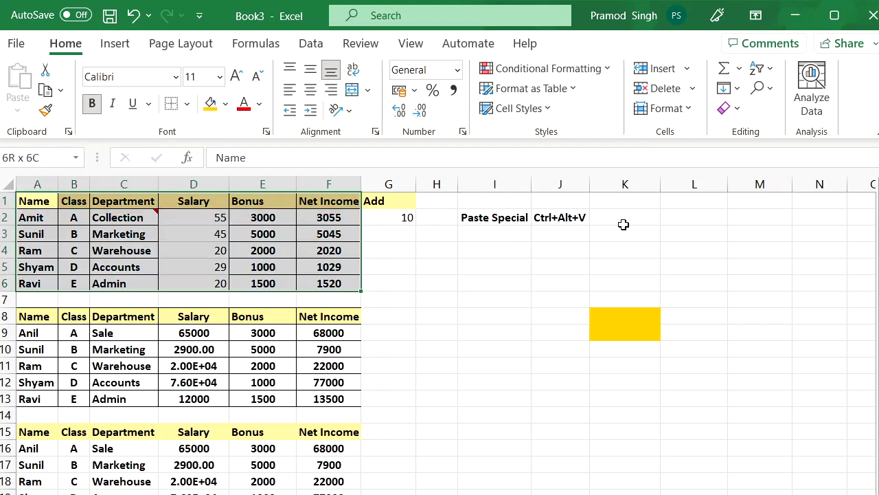
{"action": "left_click", "coordinate": [45, 69]}
{"action": "left_click", "coordinate": [485, 249]}
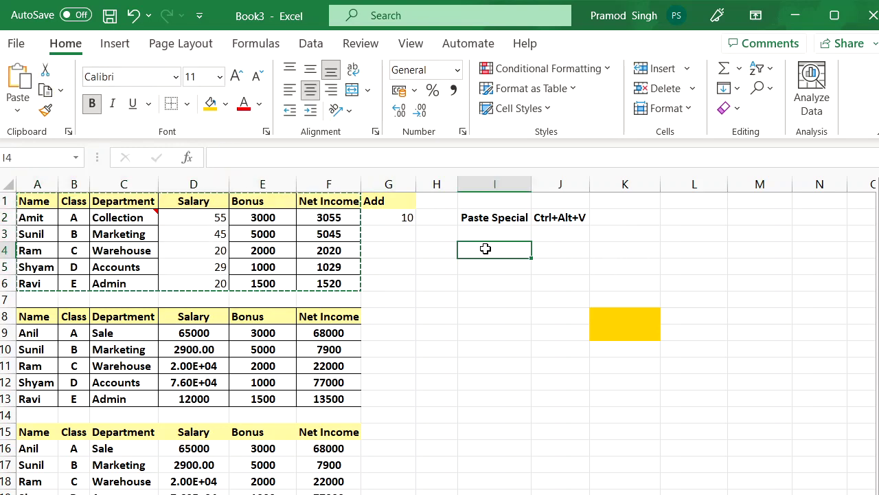
{"action": "key", "text": "ctrl+v"}
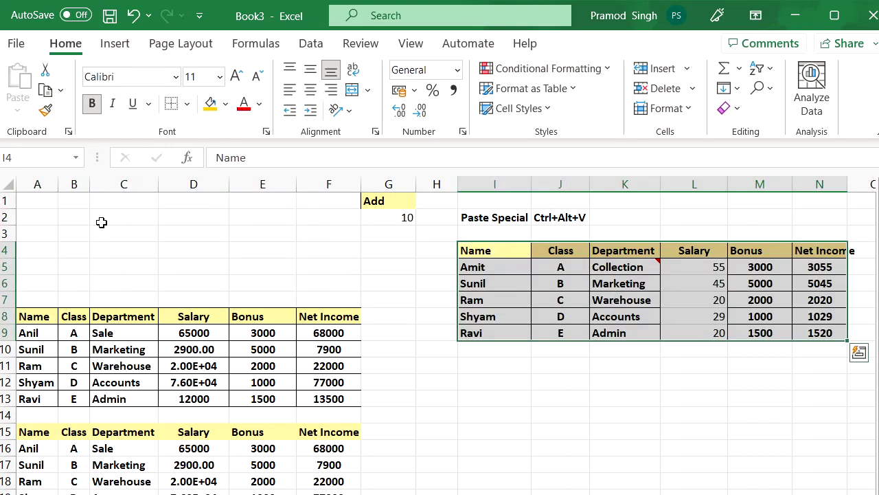
Check the table's old and new locations and undo its move.
{"action": "left_click", "coordinate": [46, 205]}
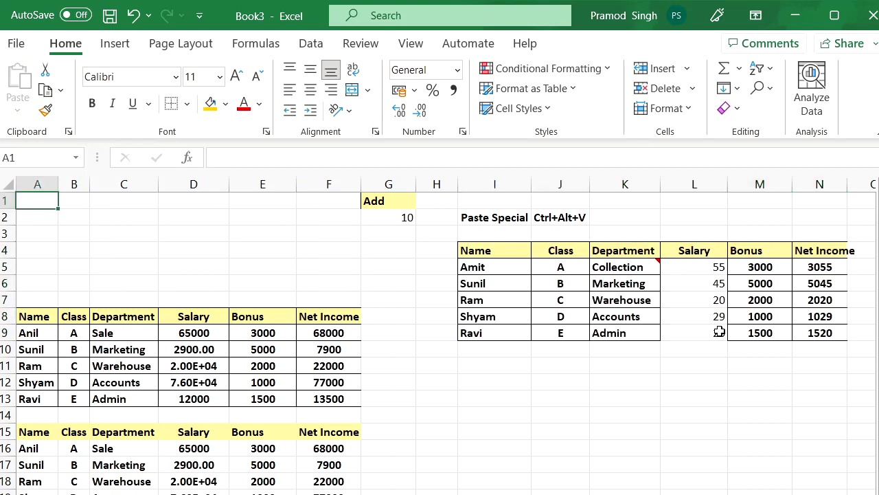
{"action": "left_click", "coordinate": [489, 202]}
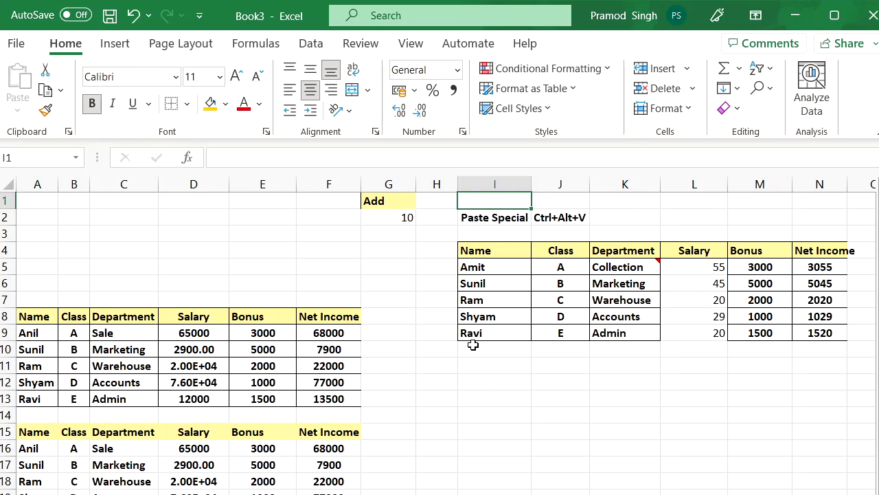
{"action": "key", "text": "ctrl+z"}
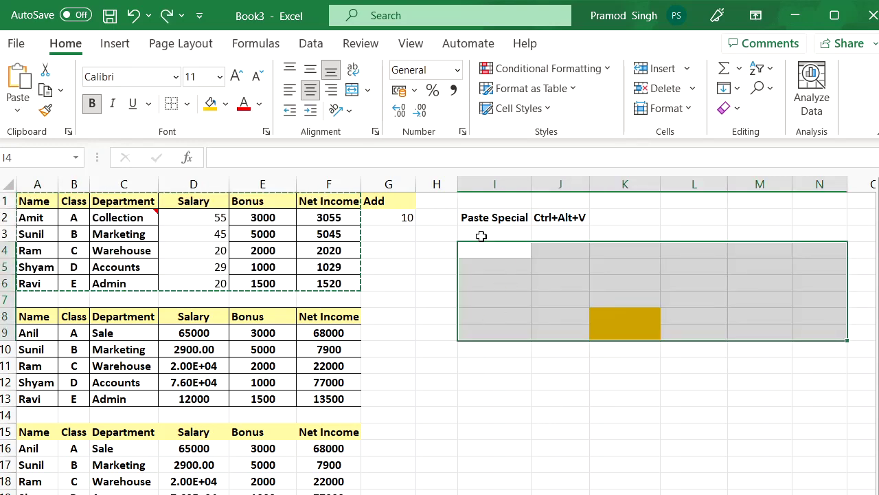
Enter the label "Cut Shortcut" in cell I3, below the Paste Special label.
{"action": "left_click", "coordinate": [481, 233]}
{"action": "type", "text": "Cut"}
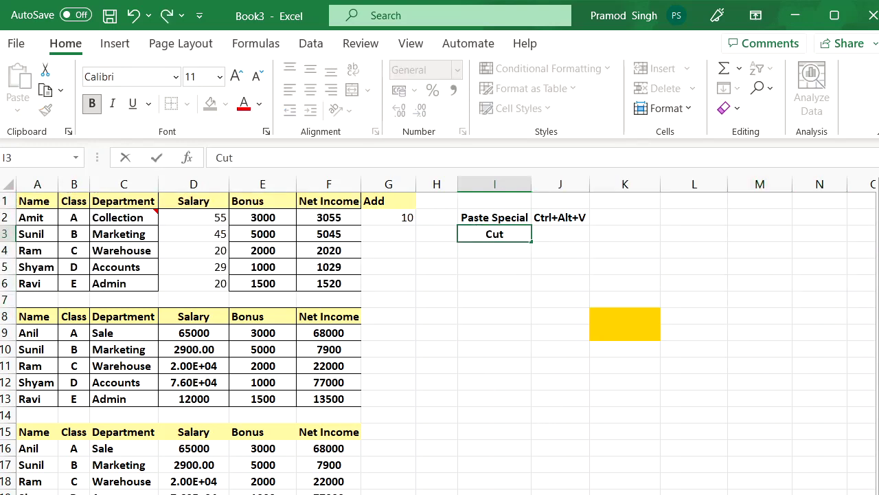
{"action": "type", "text": " h"}
{"action": "key", "text": "BackSpace"}
{"action": "key", "text": "BackSpace"}
{"action": "key", "text": "BackSpace"}
{"action": "type", "text": "t Shot"}
{"action": "key", "text": "BackSpace"}
{"action": "type", "text": "rtcut"}
{"action": "key", "text": "Tab"}
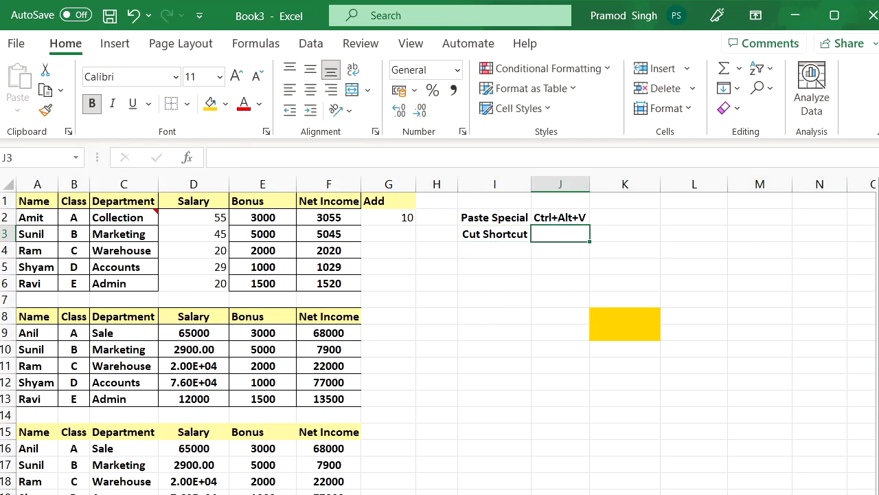
Enter "Ctrl+X" in cell J3 and autofit the width of column I.
{"action": "type", "text": "Ctr"}
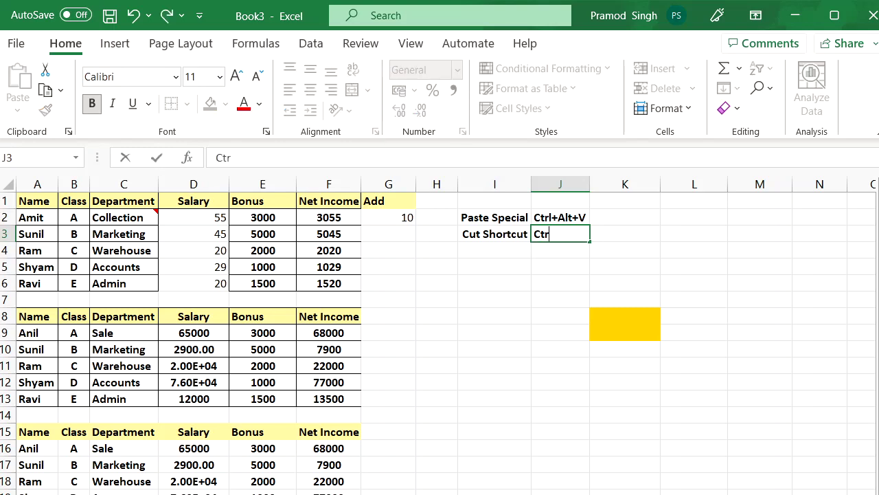
{"action": "type", "text": "l+X"}
{"action": "key", "text": "Return"}
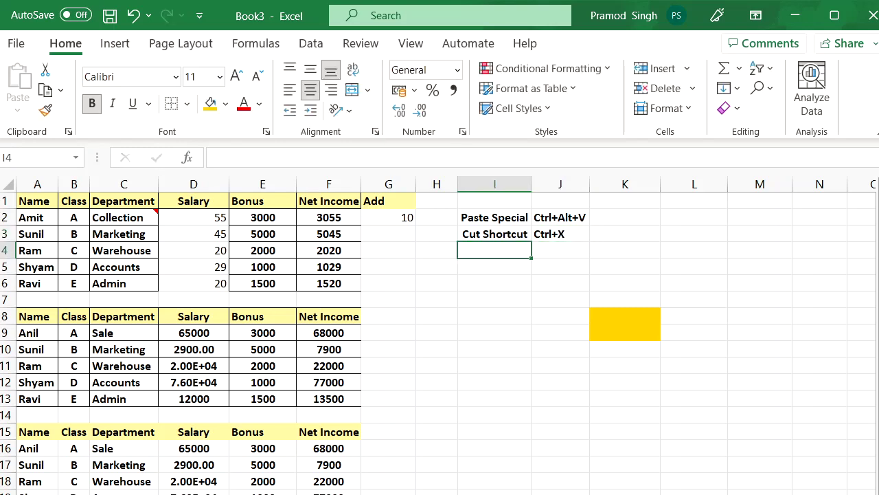
{"action": "double_click", "coordinate": [531, 182]}
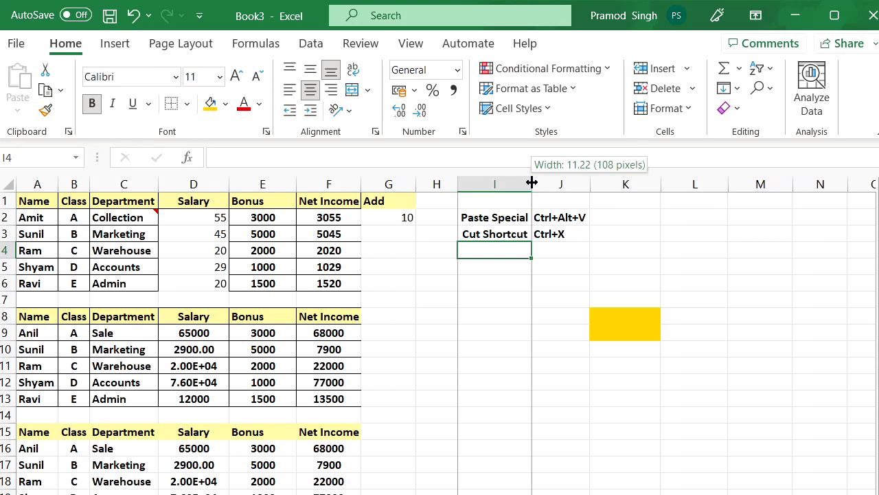
Remove the fill colour from the range J7:L11.
{"action": "left_click_drag", "start_coordinate": [560, 300], "coordinate": [694, 366]}
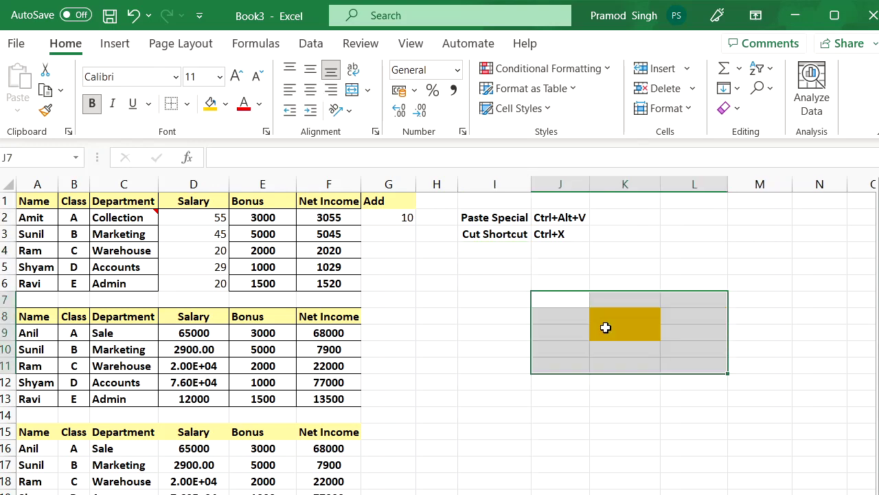
{"action": "left_click", "coordinate": [224, 105]}
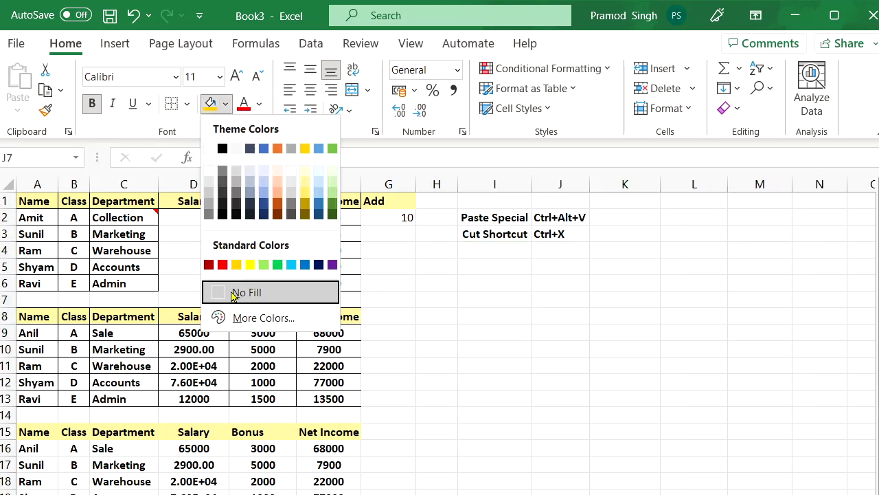
{"action": "left_click", "coordinate": [249, 293]}
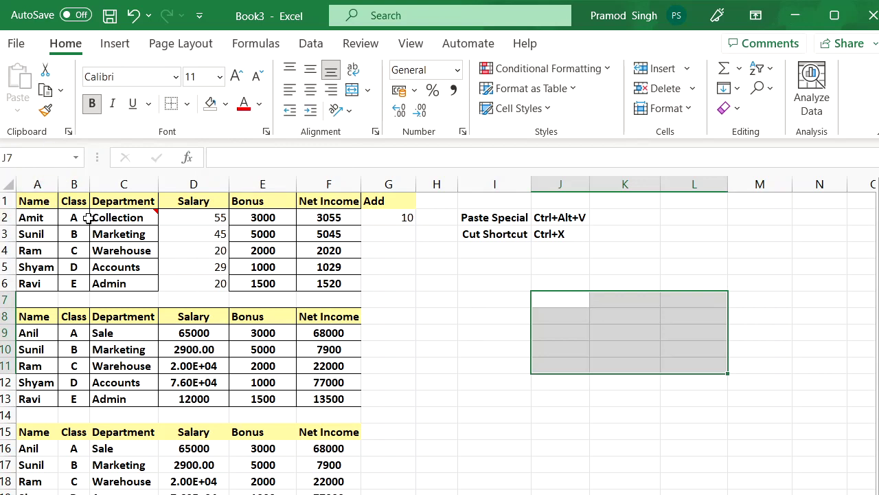
{"action": "left_click_drag", "start_coordinate": [103, 218], "coordinate": [274, 283]}
{"action": "left_click", "coordinate": [385, 284]}
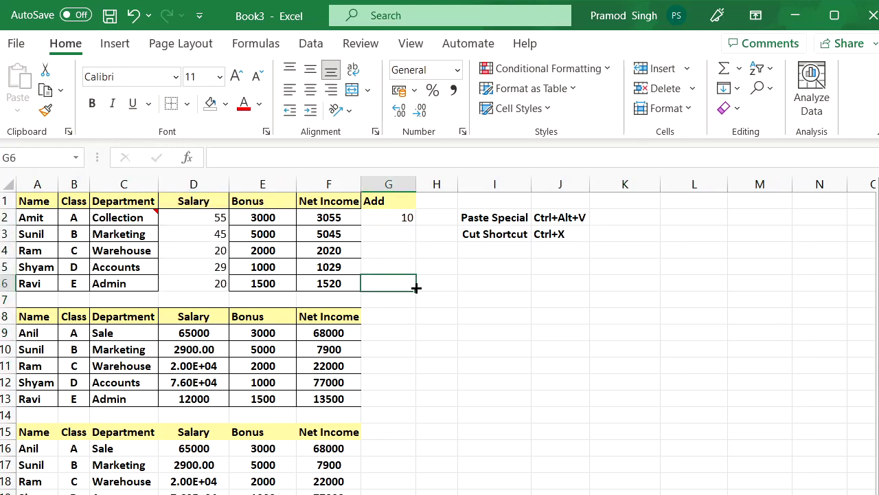
{"action": "left_click_drag", "start_coordinate": [27, 206], "coordinate": [349, 290]}
{"action": "key", "text": "ctrl+c"}
{"action": "key", "text": "ctrl+v"}
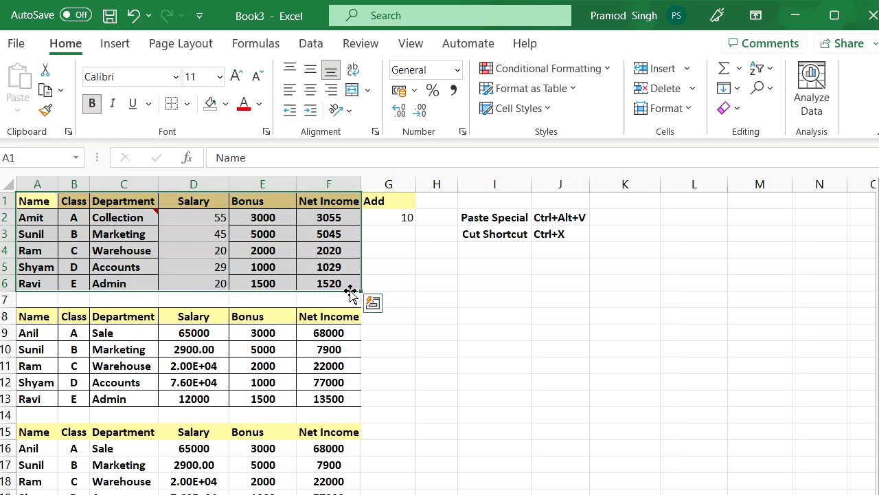
{"action": "left_click", "coordinate": [372, 302]}
{"action": "left_click", "coordinate": [485, 302]}
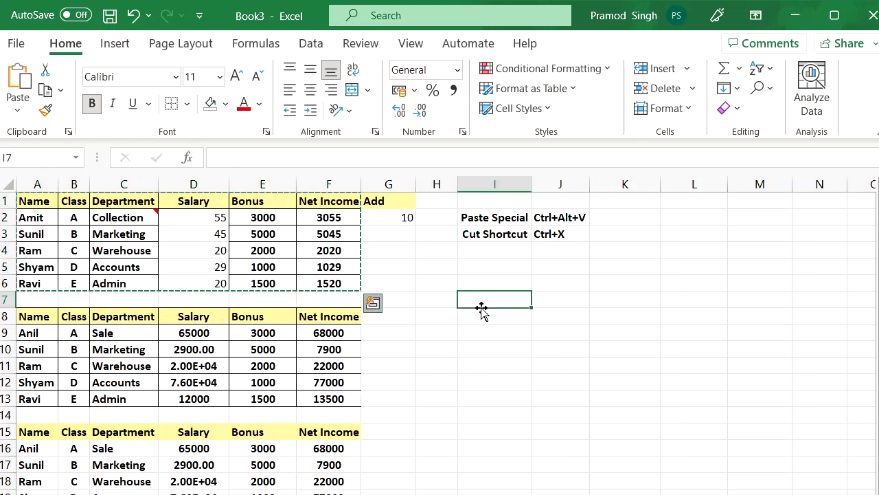
{"action": "left_click", "coordinate": [46, 110]}
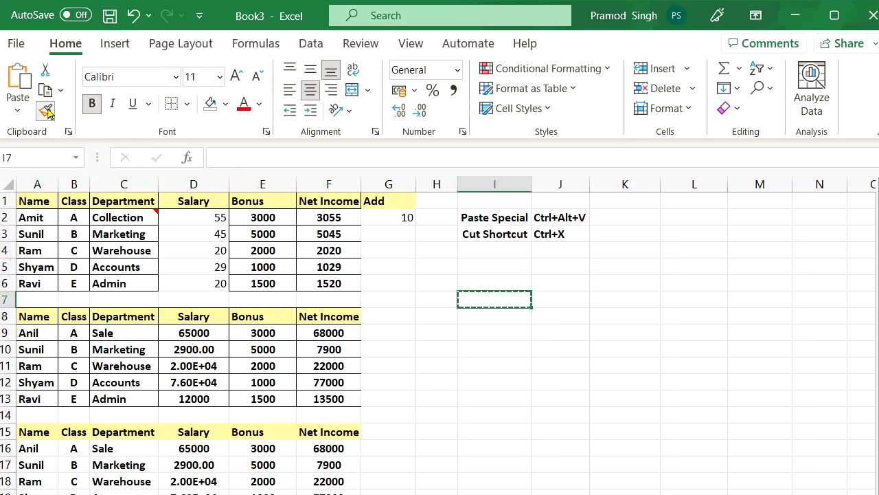
{"action": "left_click", "coordinate": [489, 298]}
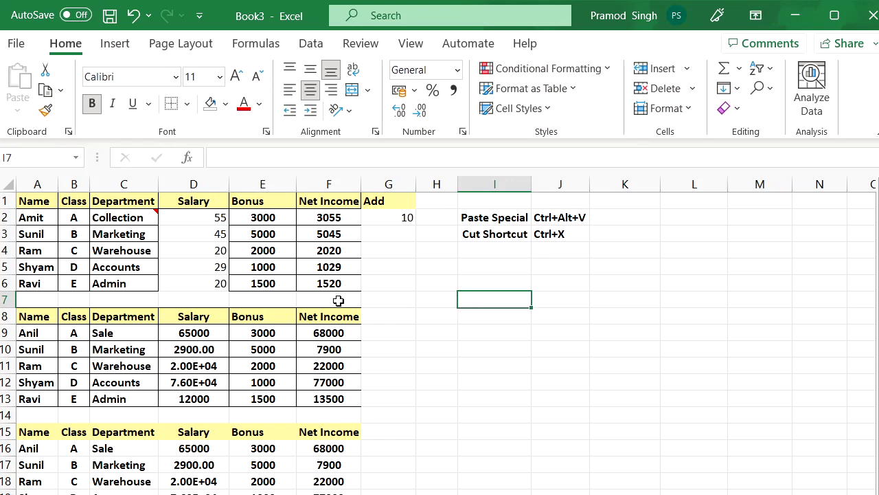
Copy the first employee table A1:F6 and paste only its values at cell I6 with Paste Special.
{"action": "left_click_drag", "start_coordinate": [24, 200], "coordinate": [324, 283]}
{"action": "key", "text": "ctrl+c"}
{"action": "left_click", "coordinate": [493, 285]}
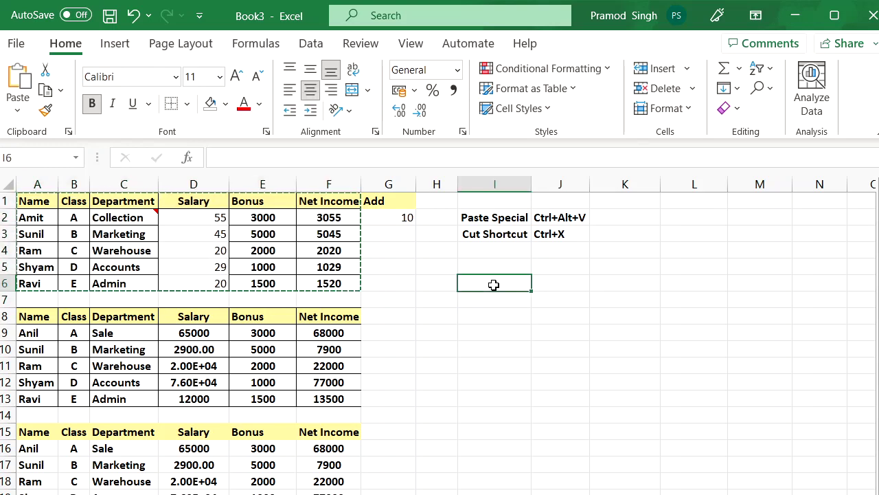
{"action": "key", "text": "ctrl+alt+v"}
{"action": "key", "text": "v"}
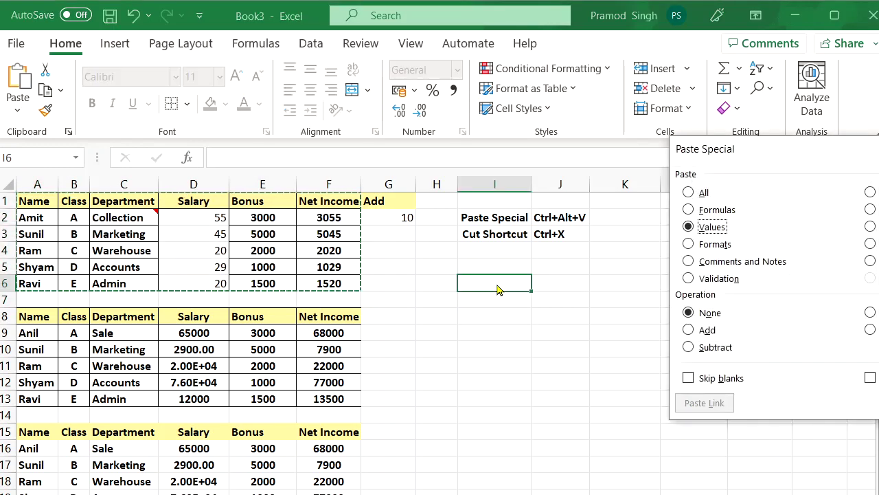
{"action": "key", "text": "Return"}
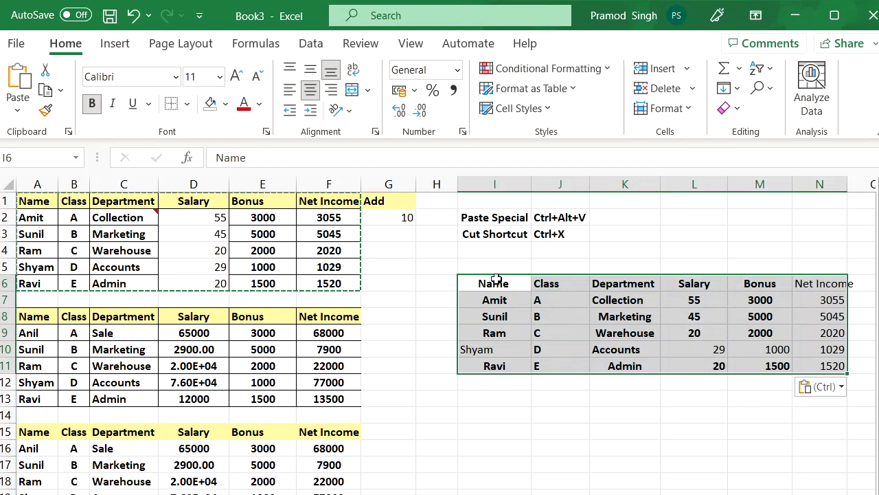
Copy the formatting of the header row A1:F1 onto the pasted table's header row starting at I6 with Format Painter.
{"action": "left_click", "coordinate": [492, 282]}
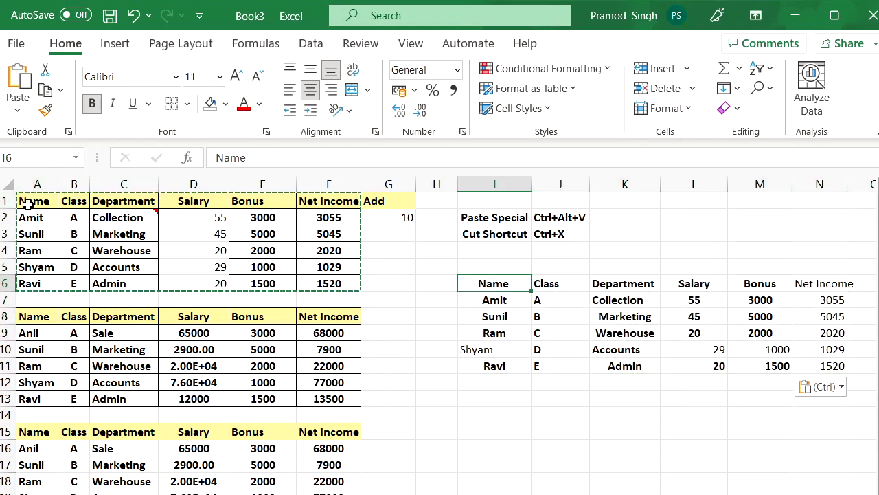
{"action": "left_click_drag", "start_coordinate": [28, 204], "coordinate": [328, 200]}
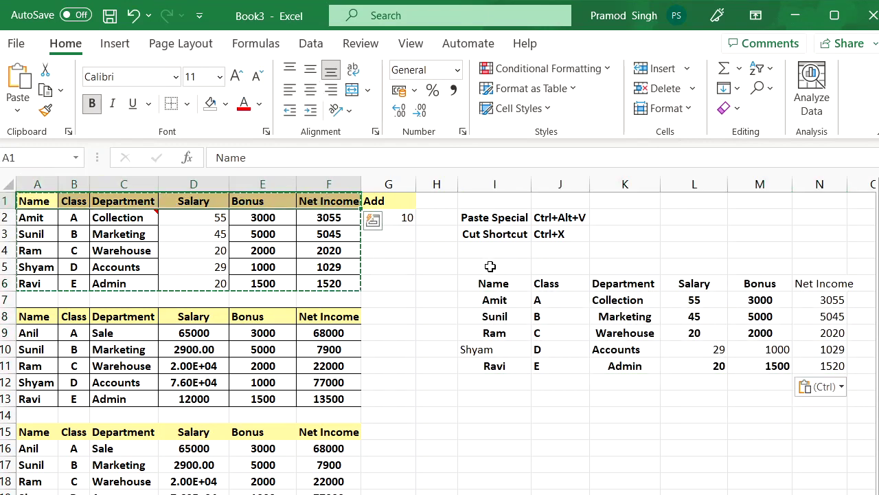
{"action": "left_click", "coordinate": [45, 110]}
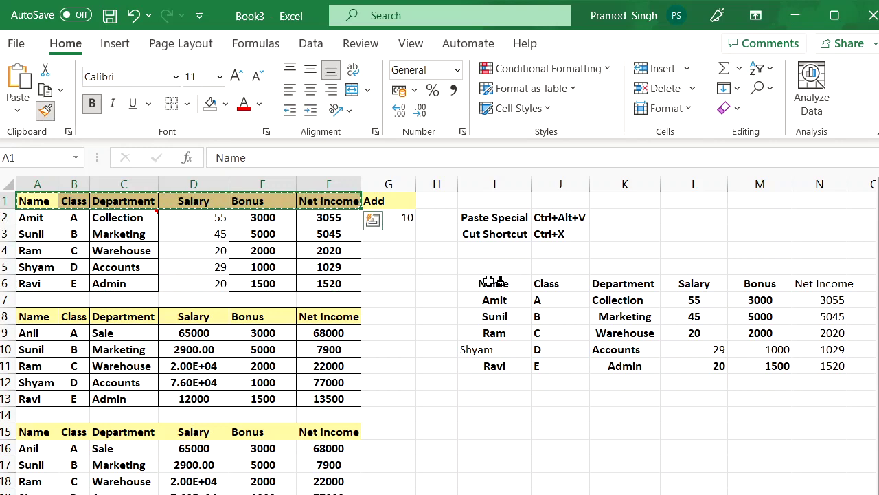
{"action": "left_click", "coordinate": [491, 282]}
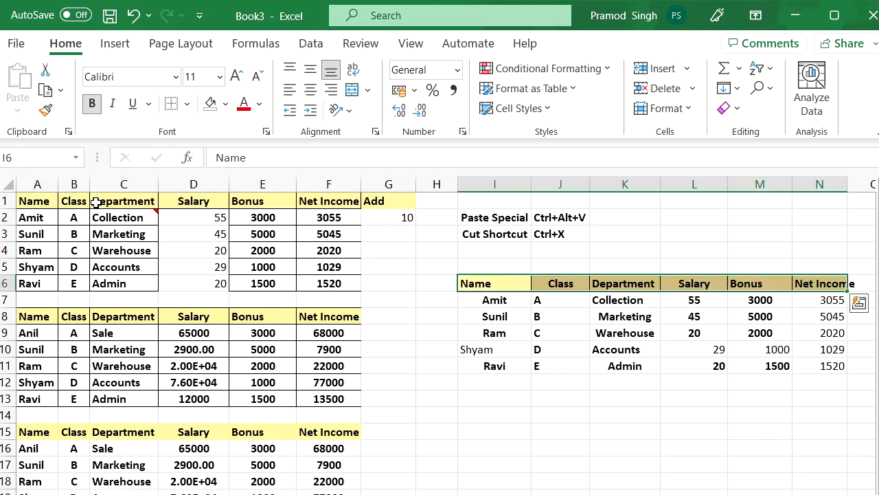
Apply the formatting of the whole first employee table A1:F6 to the pasted table starting at I6 with Format Painter.
{"action": "left_click_drag", "start_coordinate": [24, 199], "coordinate": [343, 285]}
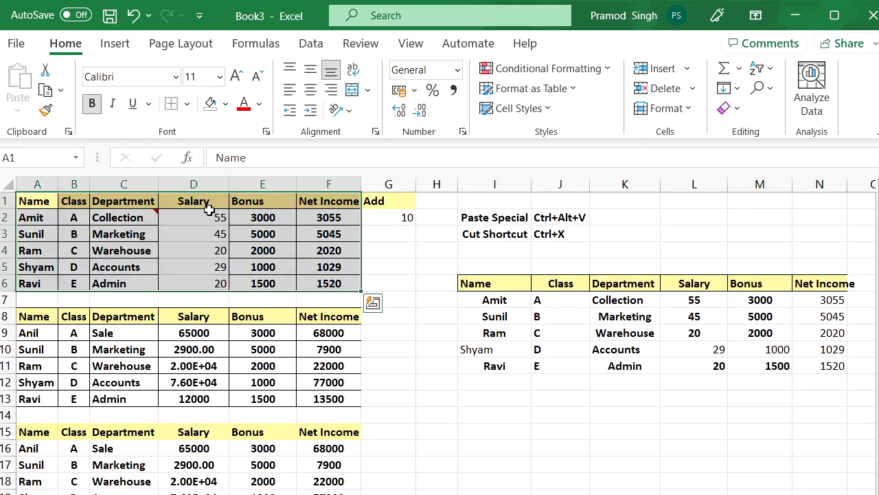
{"action": "left_click", "coordinate": [53, 110]}
{"action": "left_click", "coordinate": [483, 286]}
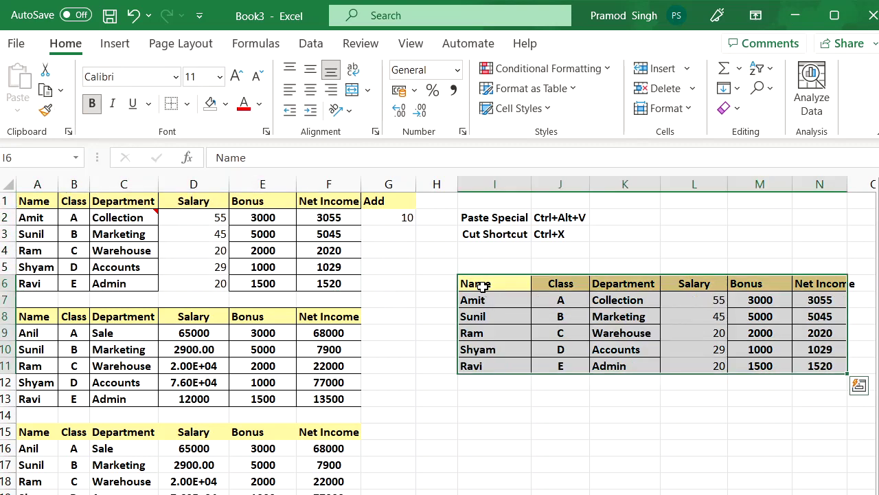